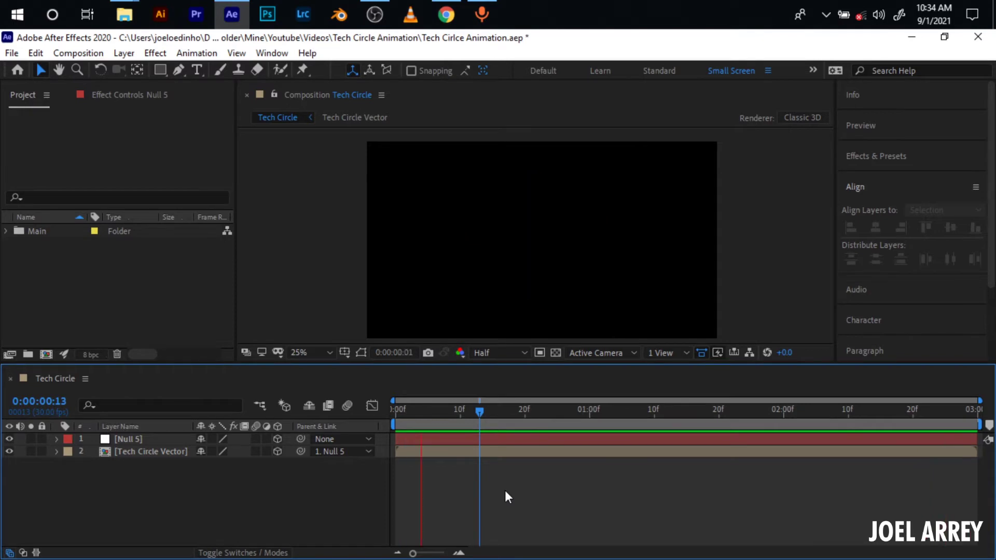
Import the Tech Circle Vector Illustrator file as a composition and open that composition in the timeline
{"action": "key", "text": "space"}
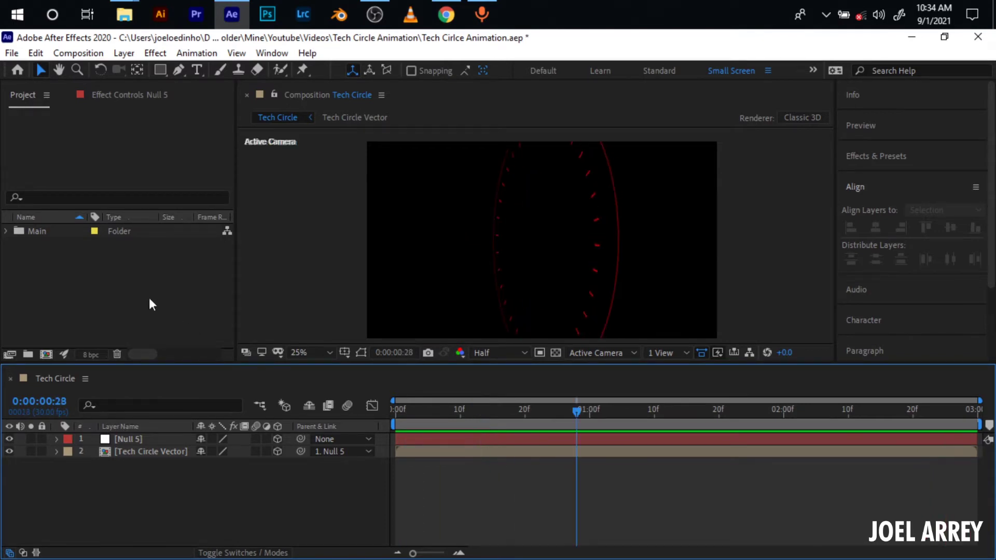
{"action": "double_click", "coordinate": [131, 282]}
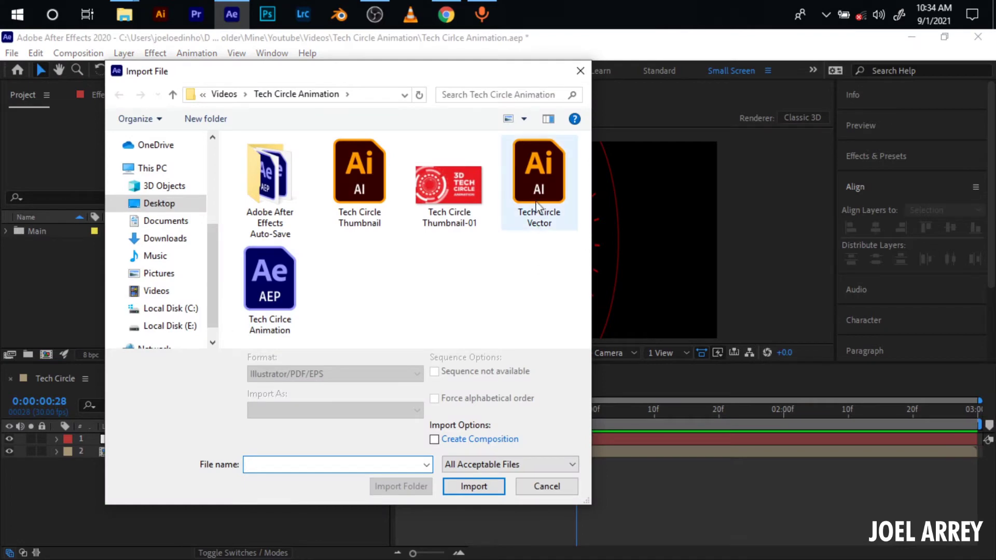
{"action": "double_click", "coordinate": [537, 207]}
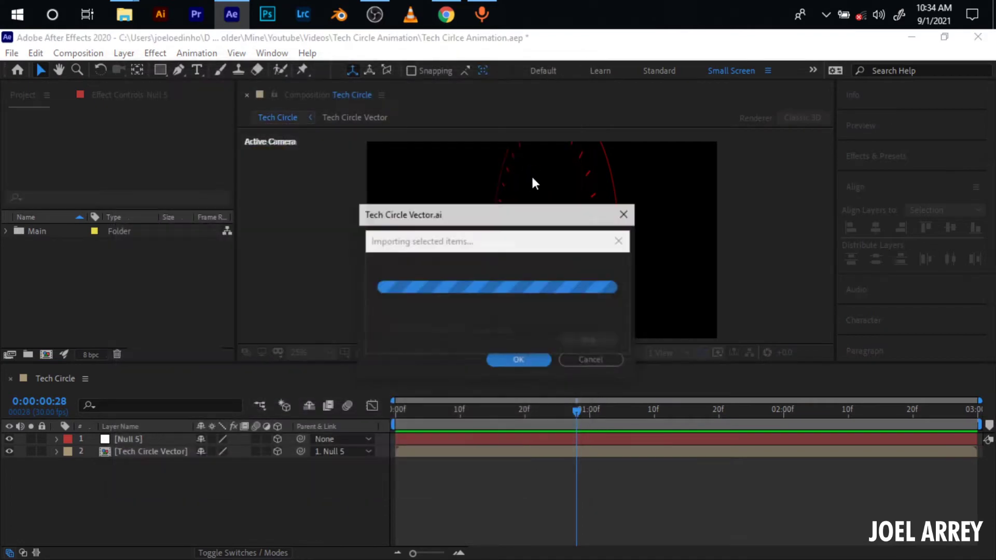
{"action": "left_click", "coordinate": [514, 360]}
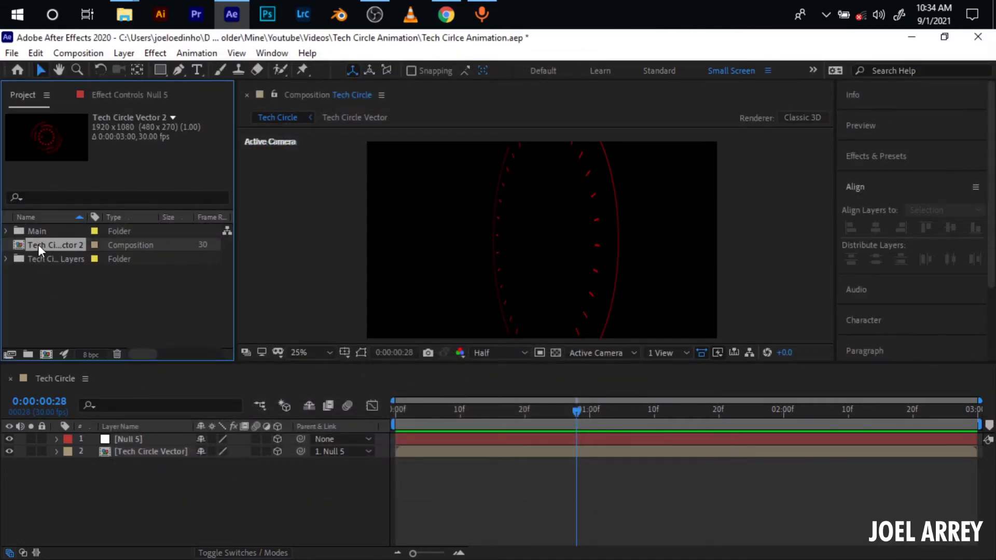
{"action": "double_click", "coordinate": [38, 244]}
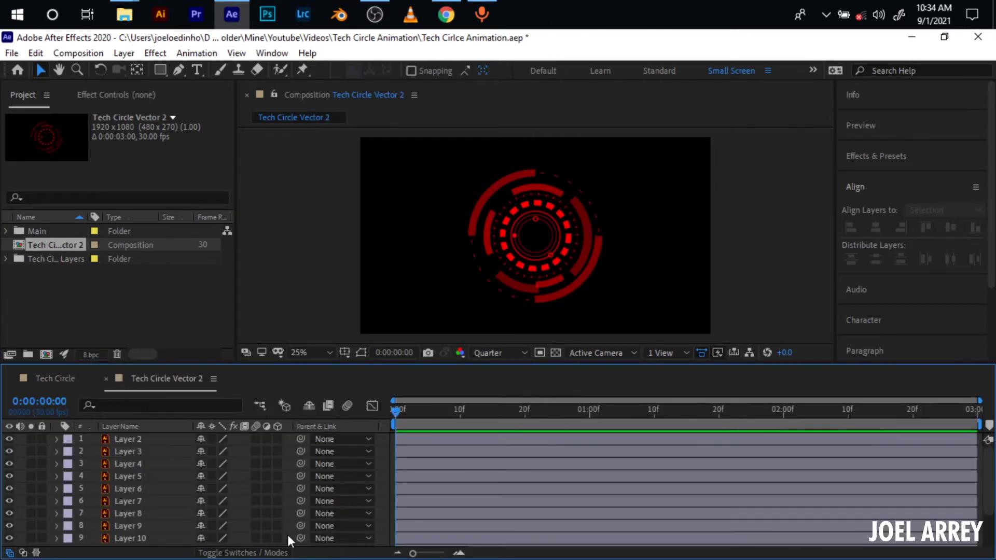
Create shapes from vector layers for all the Illustrator layers in the composition
{"action": "key", "text": "ctrl+a"}
{"action": "right_click", "coordinate": [145, 463]}
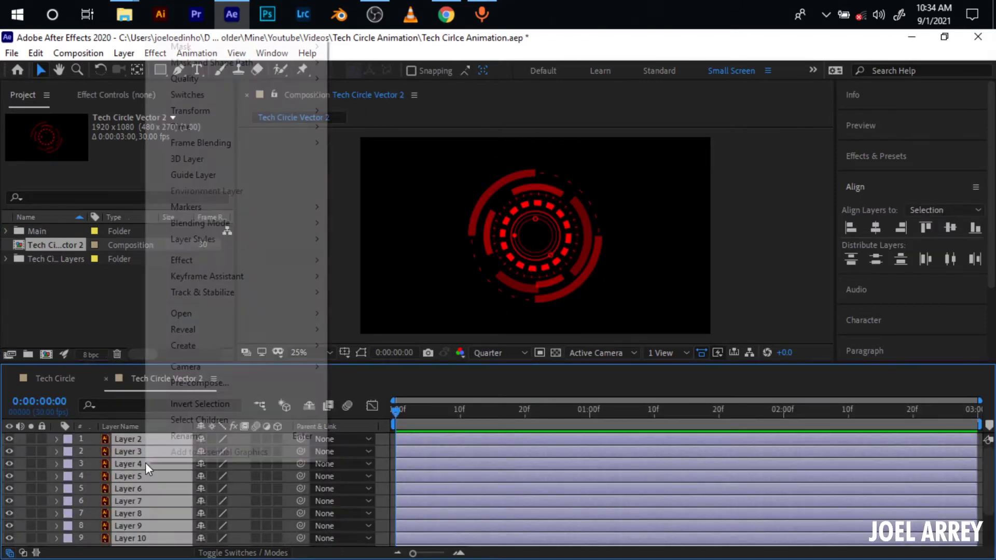
{"action": "mouse_move", "coordinate": [269, 347]}
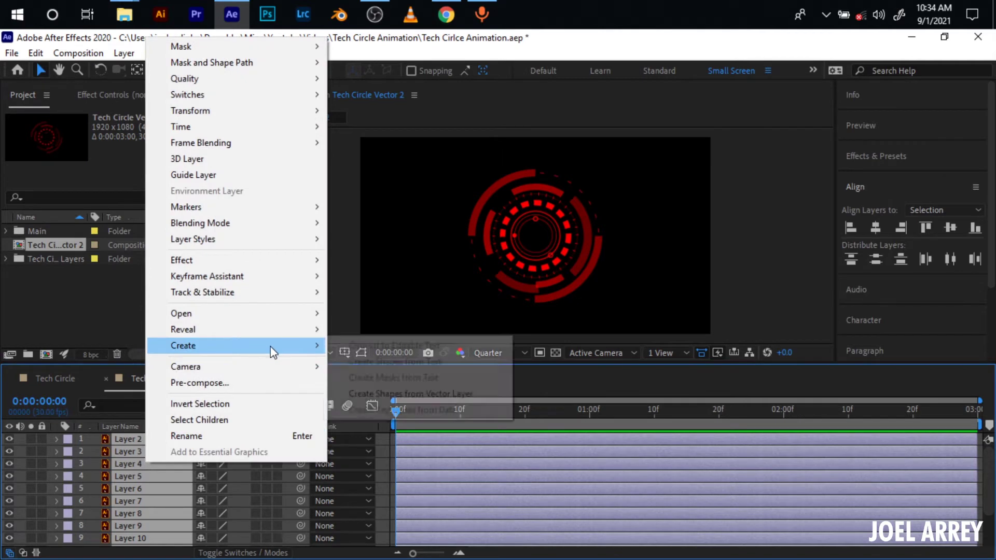
{"action": "left_click", "coordinate": [391, 395]}
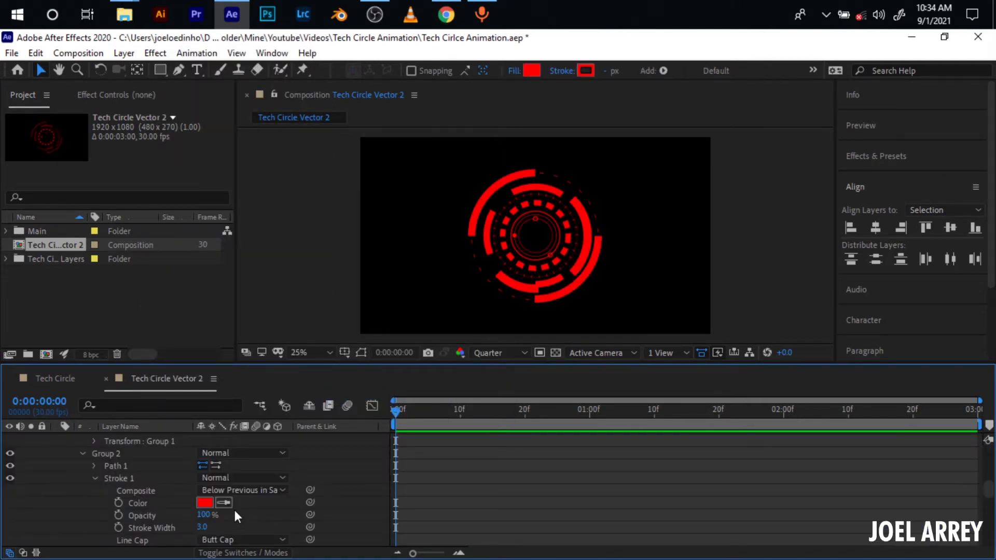
Delete the original Illustrator layers, keeping only the outline shape layers in the composition
{"action": "key", "text": "Delete"}
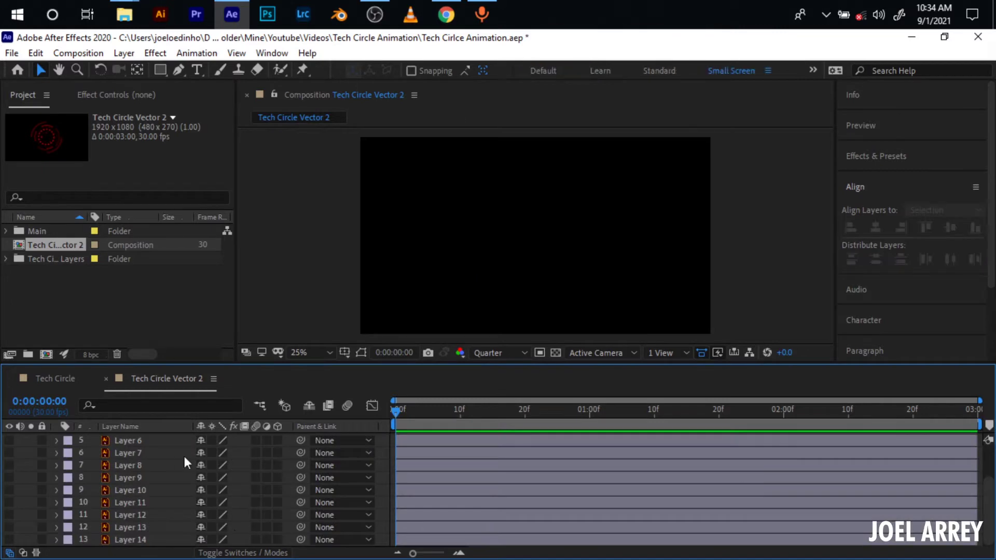
{"action": "key", "text": "ctrl+a"}
{"action": "key", "text": "Delete"}
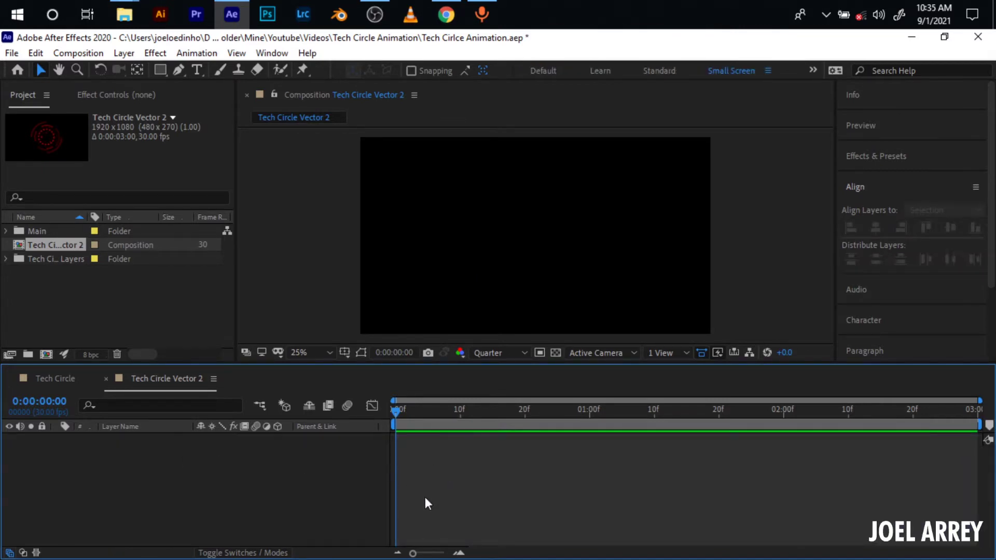
{"action": "key", "text": "ctrl+z"}
{"action": "left_click", "coordinate": [745, 301]}
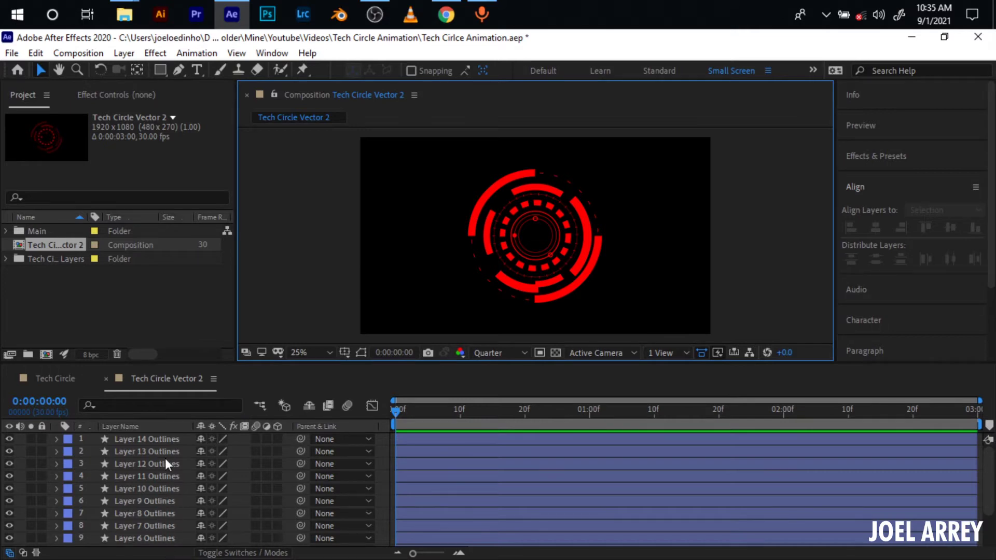
Rename the Layer 14 Outlines layer as Regular and the Layer 13 Outlines layer as Cirlce 1
{"action": "left_click", "coordinate": [145, 439]}
{"action": "key", "text": "Return"}
{"action": "type", "text": "Regular"}
{"action": "key", "text": "Return"}
{"action": "left_click", "coordinate": [138, 450]}
{"action": "key", "text": "Return"}
{"action": "type", "text": "Cirlce 1"}
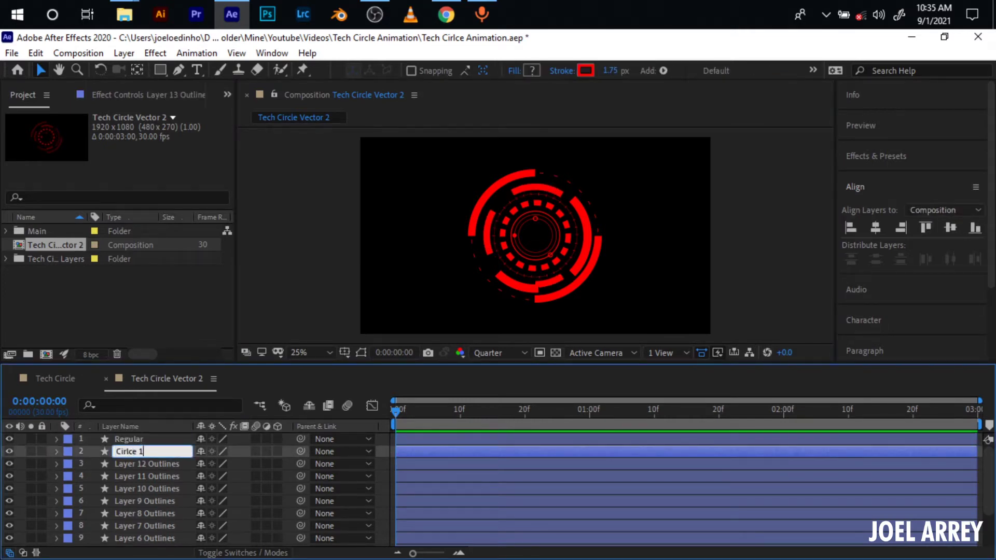
{"action": "key", "text": "Return"}
Rename the Layer 12 Outlines layer as Cirlce 2 and the Layer 11 Outlines layer as Cirlce 3
{"action": "left_click", "coordinate": [140, 464]}
{"action": "key", "text": "Return"}
{"action": "type", "text": "Circle 2"}
{"action": "key", "text": "Return"}
{"action": "left_click", "coordinate": [143, 476]}
{"action": "key", "text": "Return"}
{"action": "type", "text": "Circle 3"}
{"action": "key", "text": "Return"}
Rename the Layer 10 Outlines layer as Cut Regular and the Layer 9 Outlines layer as Cut Engine
{"action": "left_click", "coordinate": [139, 489]}
{"action": "key", "text": "Return"}
{"action": "type", "text": "Cirt Regular"}
{"action": "key", "text": "Return"}
{"action": "left_click", "coordinate": [138, 502]}
{"action": "key", "text": "Return"}
{"action": "type", "text": "Cut Engine"}
{"action": "key", "text": "Return"}
Rename the Layer 8 Outlines layer as Outer cut circle and the Layer 7 Outlines layer as Dot 1
{"action": "scroll", "coordinate": [138, 496], "scroll_direction": "down", "scroll_amount": 2}
{"action": "left_click", "coordinate": [140, 465]}
{"action": "key", "text": "Return"}
{"action": "type", "text": "Outer cut circle"}
{"action": "key", "text": "Return"}
{"action": "left_click", "coordinate": [140, 478]}
{"action": "key", "text": "Return"}
{"action": "type", "text": "Dot 1"}
{"action": "key", "text": "Return"}
Rename the Layer 6 Outlines layer as Dot fill and the Layer 5 Outlines layer as Dot 2
{"action": "left_click", "coordinate": [142, 490]}
{"action": "key", "text": "Return"}
{"action": "type", "text": "Dot fill"}
{"action": "key", "text": "Return"}
{"action": "left_click", "coordinate": [139, 503]}
{"action": "key", "text": "Return"}
{"action": "type", "text": "Dot 2"}
{"action": "key", "text": "Return"}
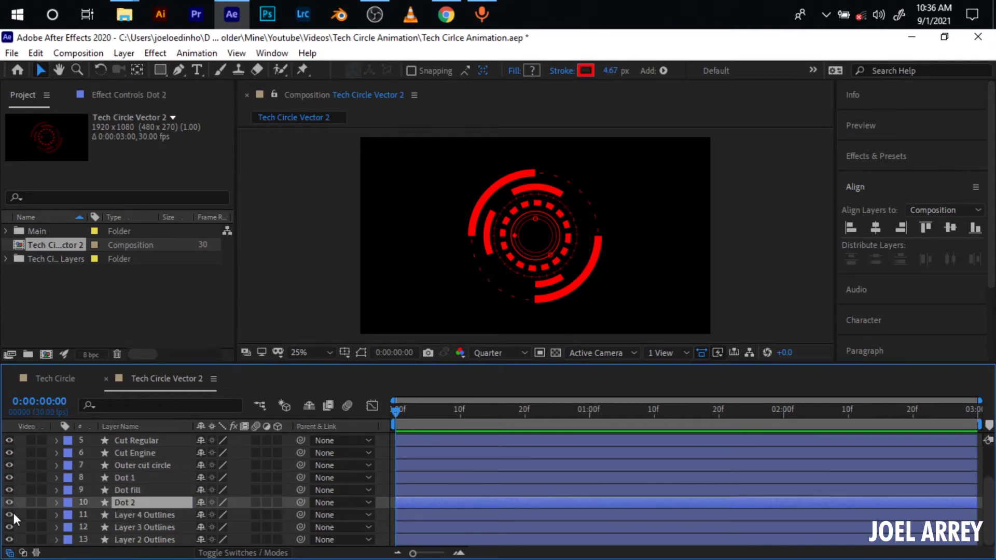
Rename the Layer 4 Outlines layer as Bold Circle and the Layer 3 Outlines layer as Outer Cirlce
{"action": "key", "text": "ctrl+Down"}
{"action": "key", "text": "Return"}
{"action": "type", "text": "Bold Circle"}
{"action": "key", "text": "Return"}
{"action": "key", "text": "ctrl+Down"}
{"action": "key", "text": "Return"}
{"action": "type", "text": "Outer Circle"}
{"action": "key", "text": "Return"}
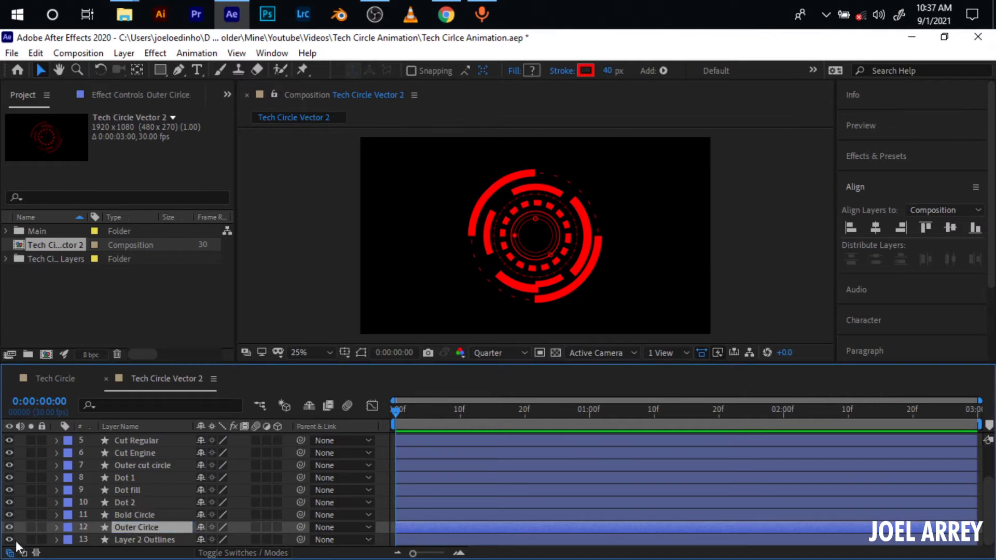
Rename the Layer 2 Outlines layer as Engine Line
{"action": "key", "text": "ctrl+Down"}
{"action": "key", "text": "Return"}
{"action": "type", "text": "Engine Line"}
{"action": "key", "text": "Return"}
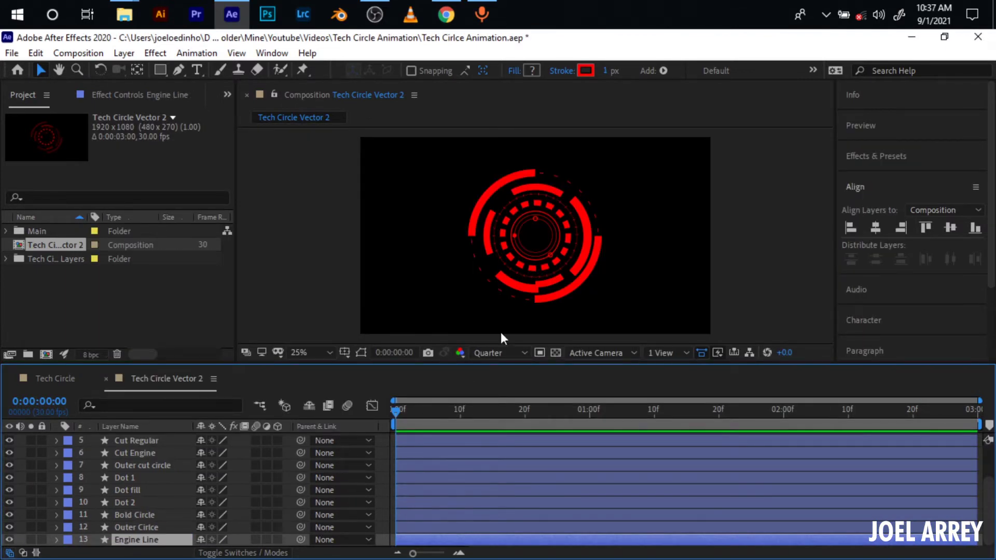
Move the Cut Engine layer to the end of the layer stack, below Engine Line
{"action": "scroll", "coordinate": [540, 192], "scroll_direction": "up", "scroll_amount": 2}
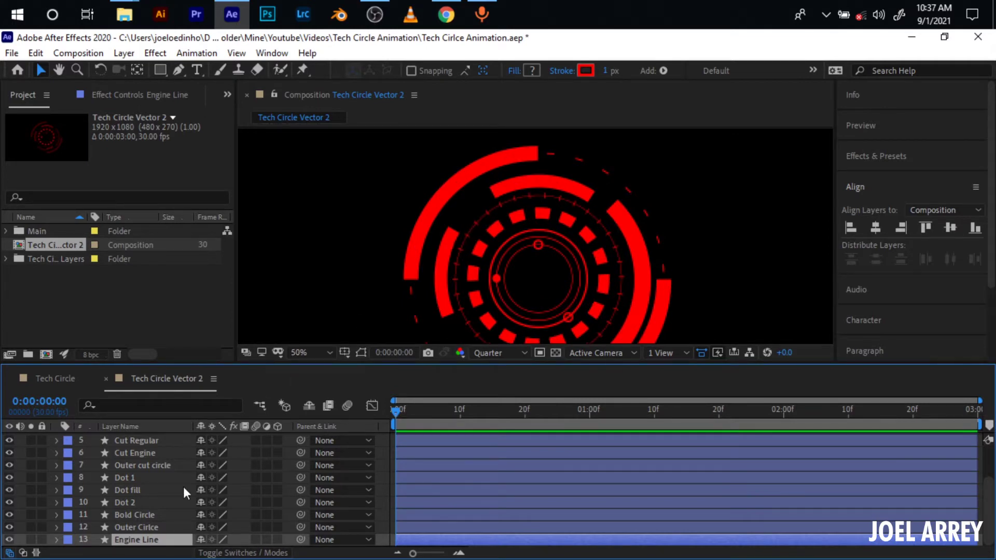
{"action": "scroll", "coordinate": [120, 511], "scroll_direction": "up", "scroll_amount": 1}
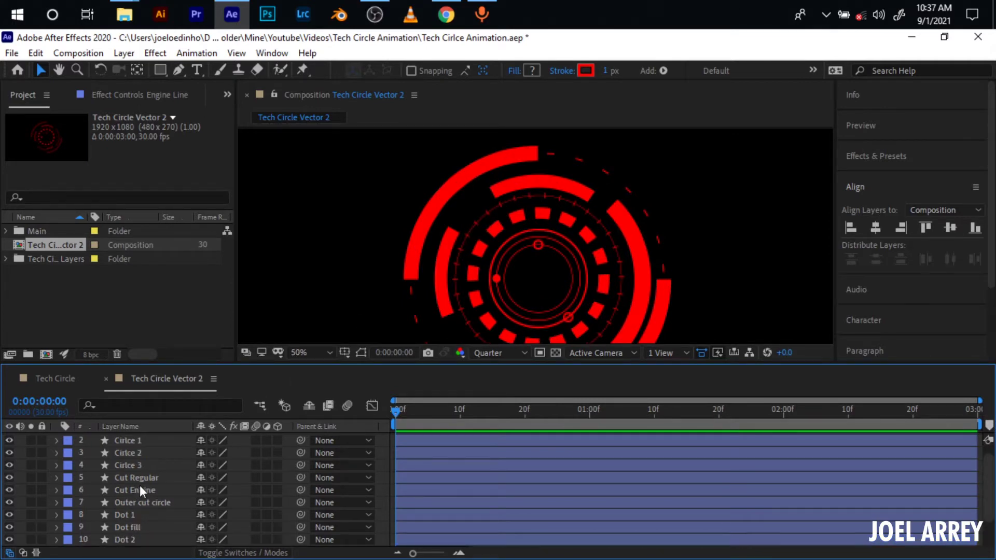
{"action": "mouse_move", "coordinate": [136, 491]}
{"action": "left_mouse_down"}
{"action": "mouse_move", "coordinate": [138, 542]}
{"action": "mouse_move", "coordinate": [126, 524]}
{"action": "mouse_move", "coordinate": [127, 542]}
{"action": "left_mouse_up"}
{"action": "scroll", "coordinate": [132, 519], "scroll_direction": "down", "scroll_amount": 1}
Shift all layers except Engine Line and Cut Engine in time so they start at about 0:00:01:26
{"action": "left_click", "coordinate": [412, 517]}
{"action": "scroll", "coordinate": [426, 492], "scroll_direction": "up", "scroll_amount": 1}
{"action": "key", "text": "ctrl+a"}
{"action": "left_click_drag", "start_coordinate": [419, 438], "coordinate": [783, 447]}
{"action": "scroll", "coordinate": [588, 478], "scroll_direction": "down", "scroll_amount": 2}
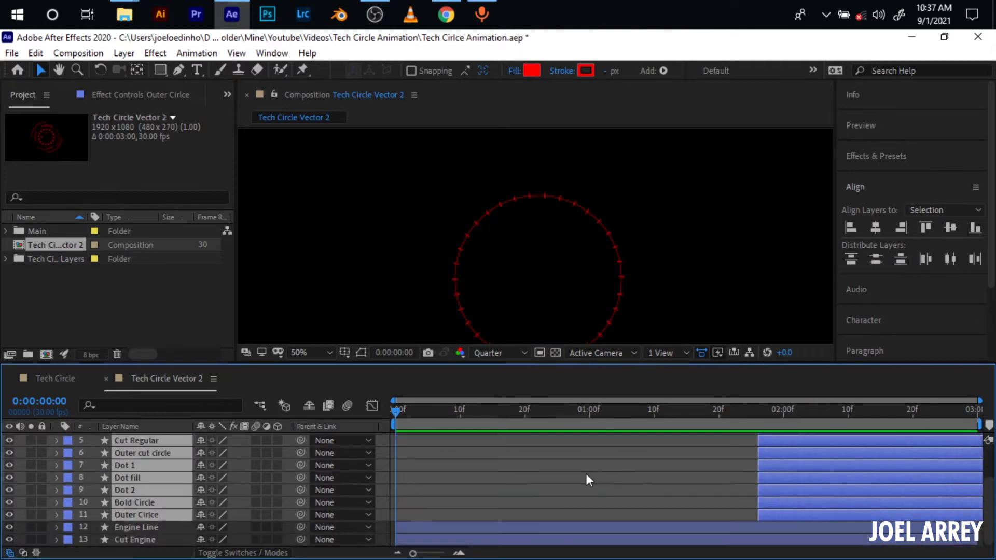
Add Scale keyframes to the Engine Line and Cut Engine layers at 0:00:00:00 and 0:00:01:00
{"action": "left_click", "coordinate": [424, 528]}
{"action": "left_click", "coordinate": [418, 543], "text": "shift"}
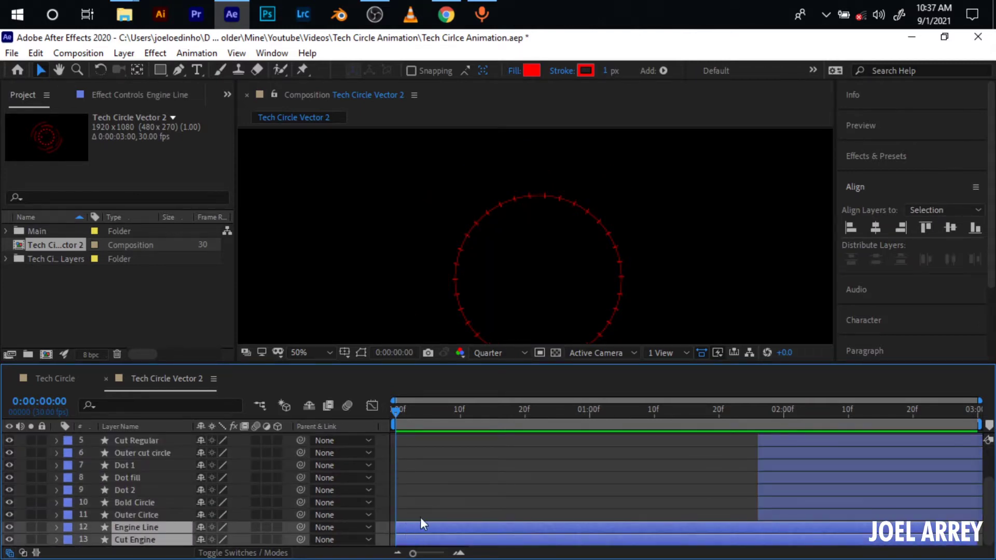
{"action": "key", "text": "s"}
{"action": "scroll", "coordinate": [104, 509], "scroll_direction": "down", "scroll_amount": 1}
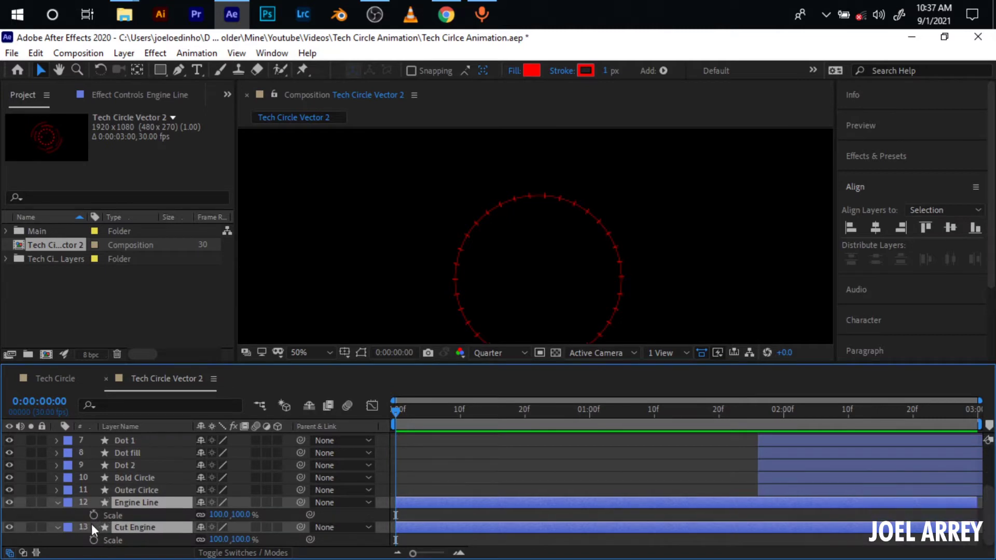
{"action": "left_click", "coordinate": [94, 515]}
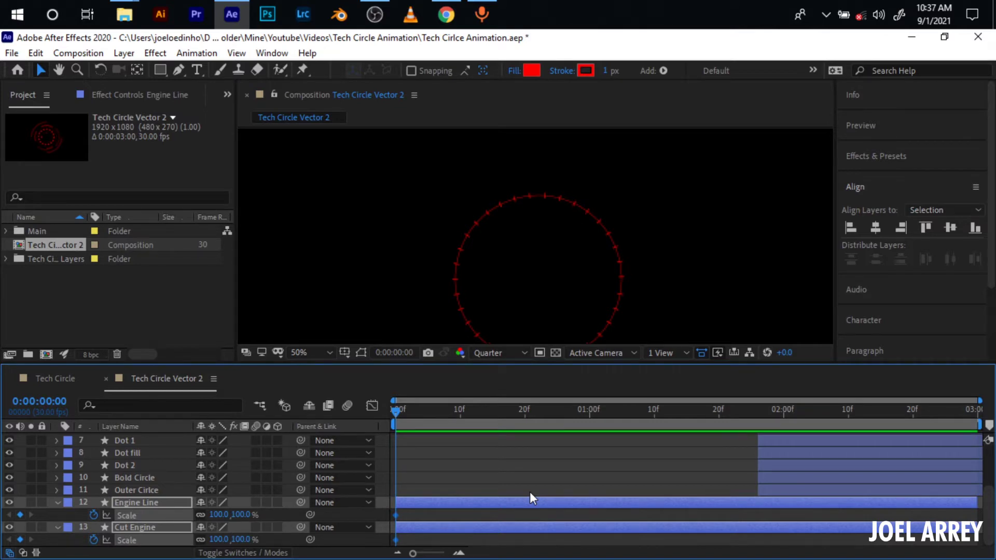
{"action": "key", "text": "shift+Page_Down"}
{"action": "key", "text": "shift+Page_Down"}
{"action": "key", "text": "shift+Page_Down"}
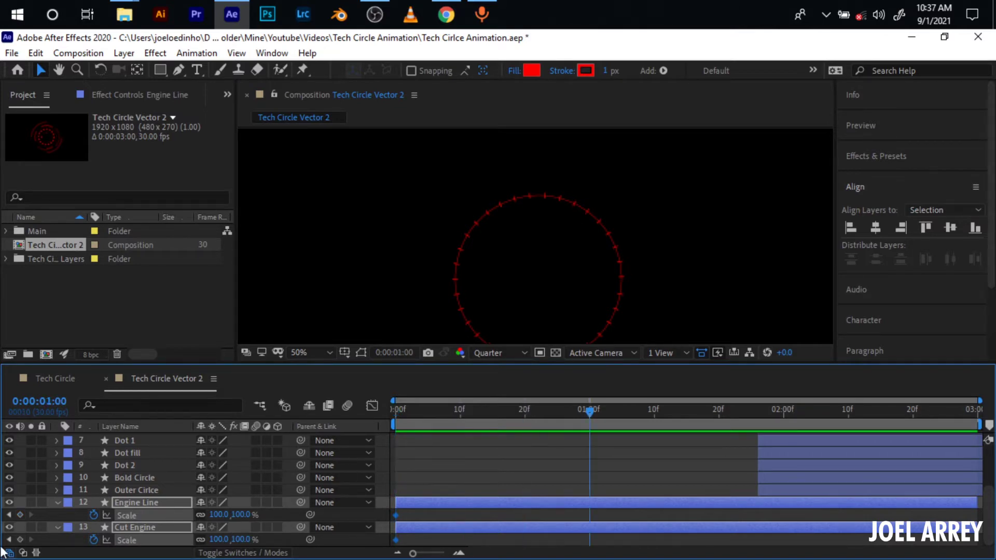
{"action": "left_click", "coordinate": [19, 515]}
Set the Scale of Engine Line and Cut Engine to 0% at 0:00:00:00
{"action": "key", "text": "Home"}
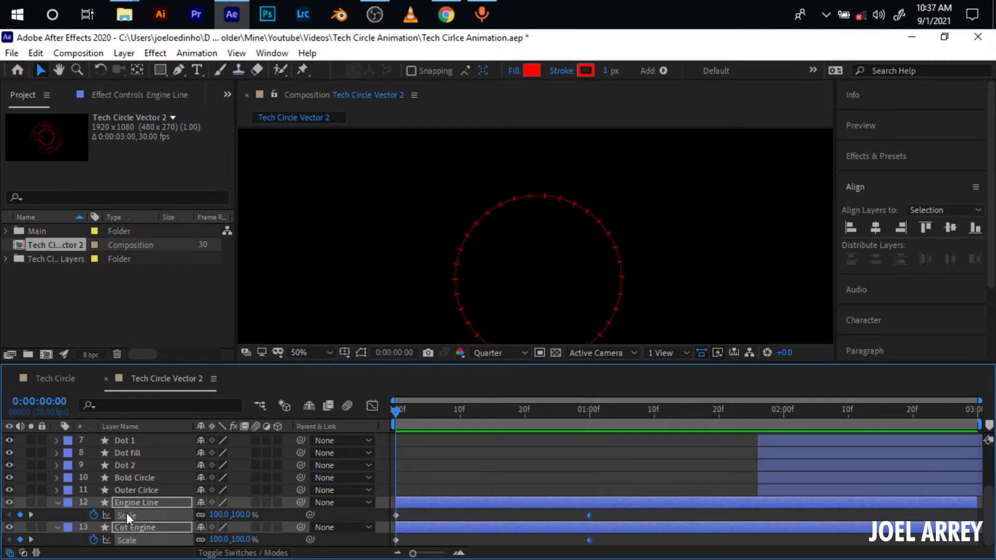
{"action": "left_click", "coordinate": [221, 515]}
{"action": "type", "text": "0"}
{"action": "key", "text": "Return"}
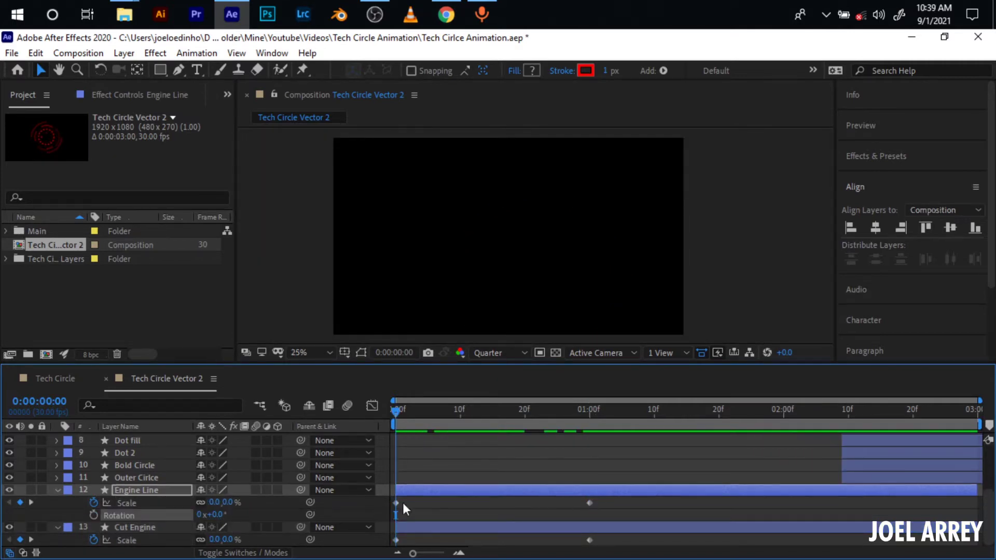
Apply Easy Ease to all the Scale keyframes of Engine Line and Cut Engine
{"action": "left_click_drag", "start_coordinate": [610, 507], "coordinate": [392, 549]}
{"action": "key", "text": "F9"}
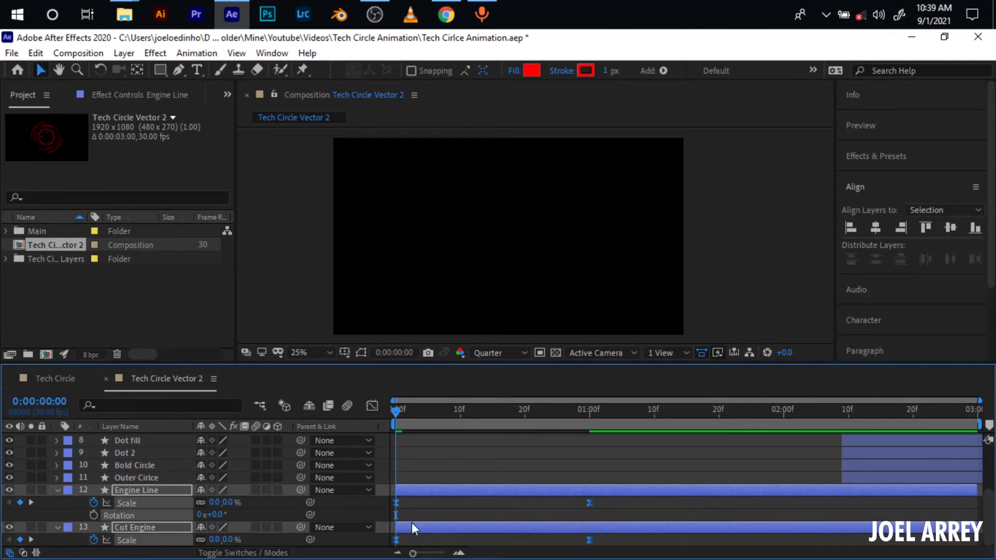
{"action": "left_click", "coordinate": [457, 510]}
Reveal the Cut Engine layer's Rotation property and add its first keyframe at 0:00:01:00
{"action": "left_click", "coordinate": [428, 528]}
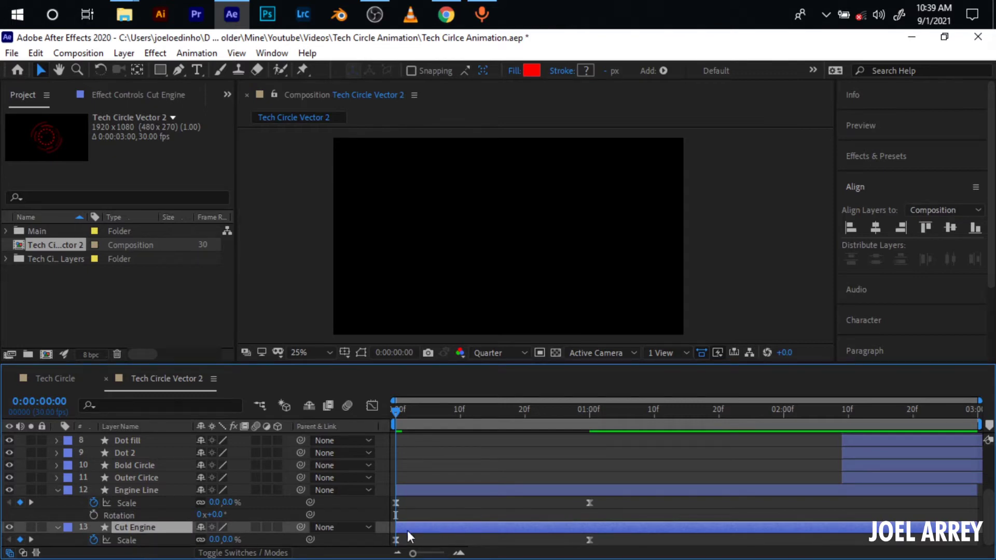
{"action": "key", "text": "shift+r"}
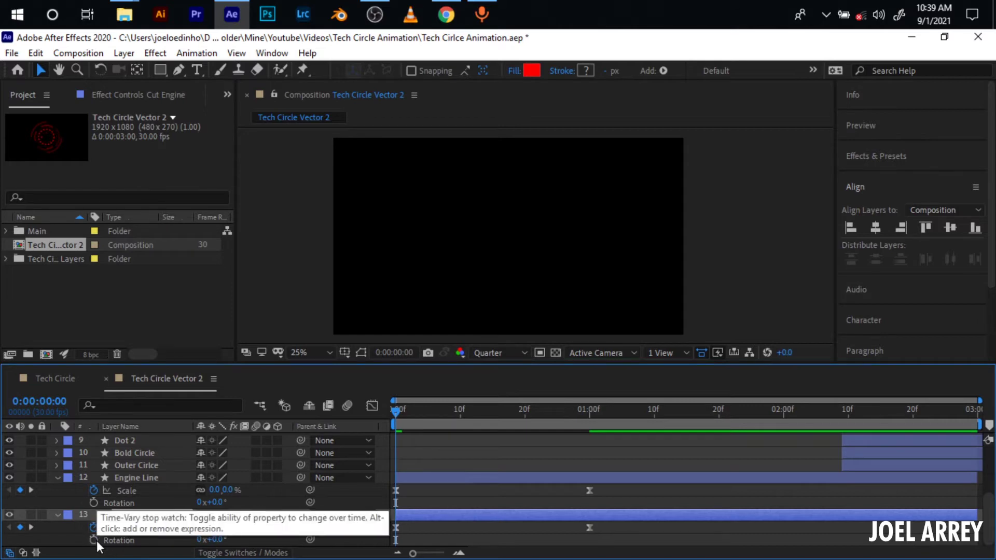
{"action": "left_click_drag", "start_coordinate": [396, 412], "coordinate": [565, 440]}
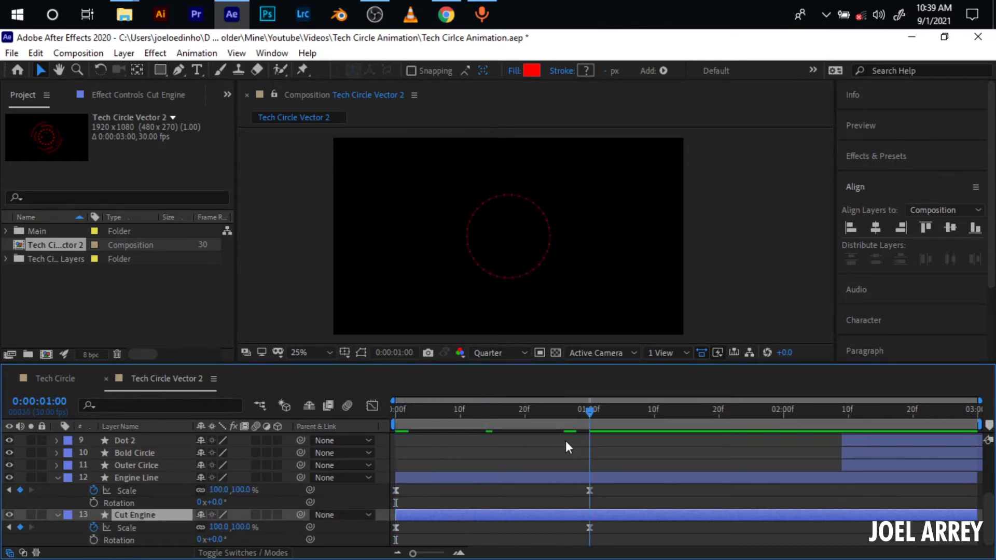
{"action": "left_click", "coordinate": [95, 541]}
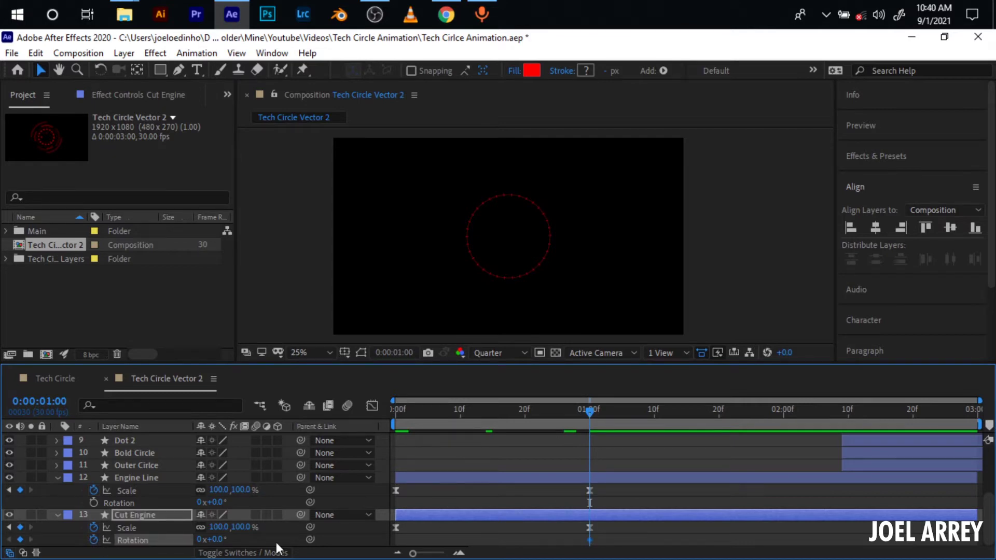
Add Rotation keyframes to the Cut Engine layer at 0:00:01:10, 0:00:01:20 and 0:00:02:00
{"action": "key", "text": "shift+Page_Down"}
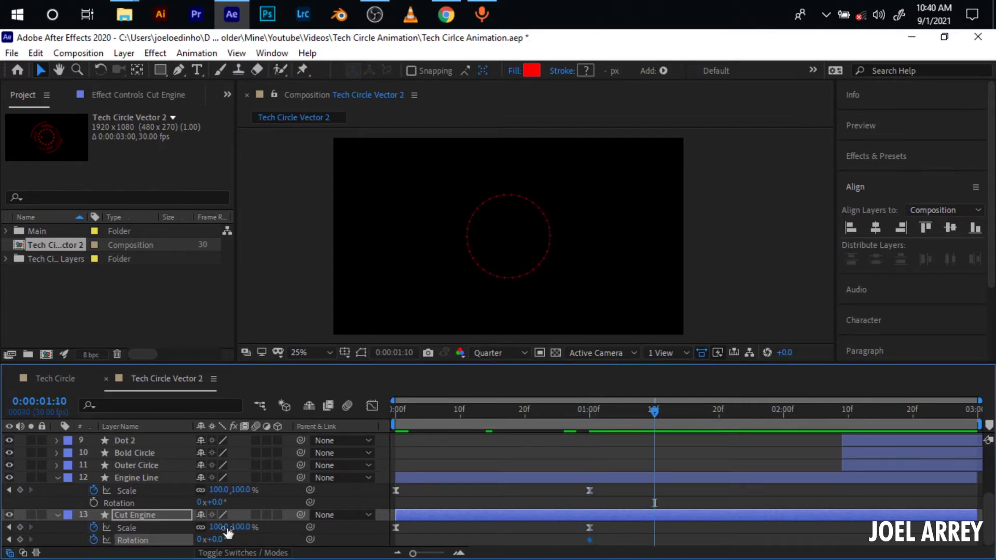
{"action": "left_click", "coordinate": [20, 541]}
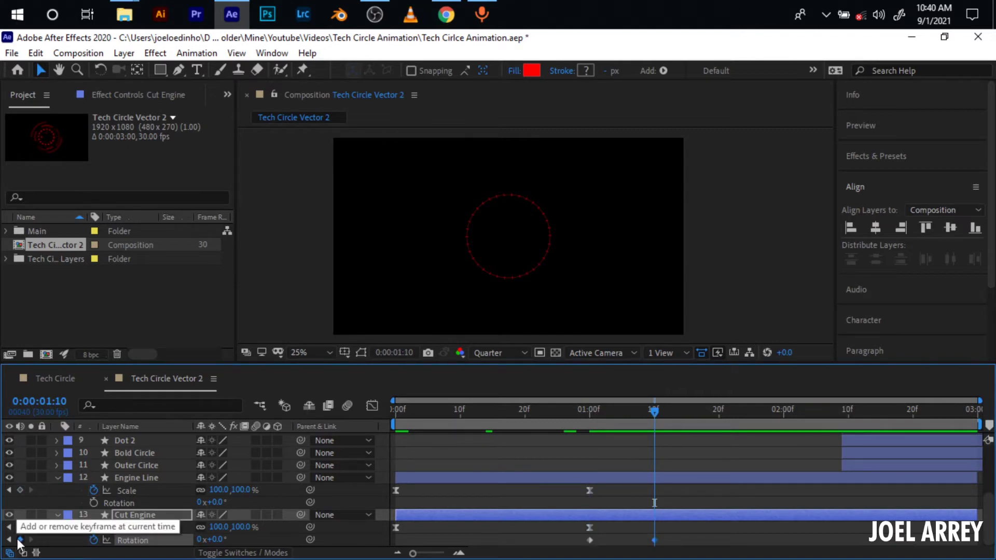
{"action": "key", "text": "shift+Page_Down"}
{"action": "left_click", "coordinate": [19, 540]}
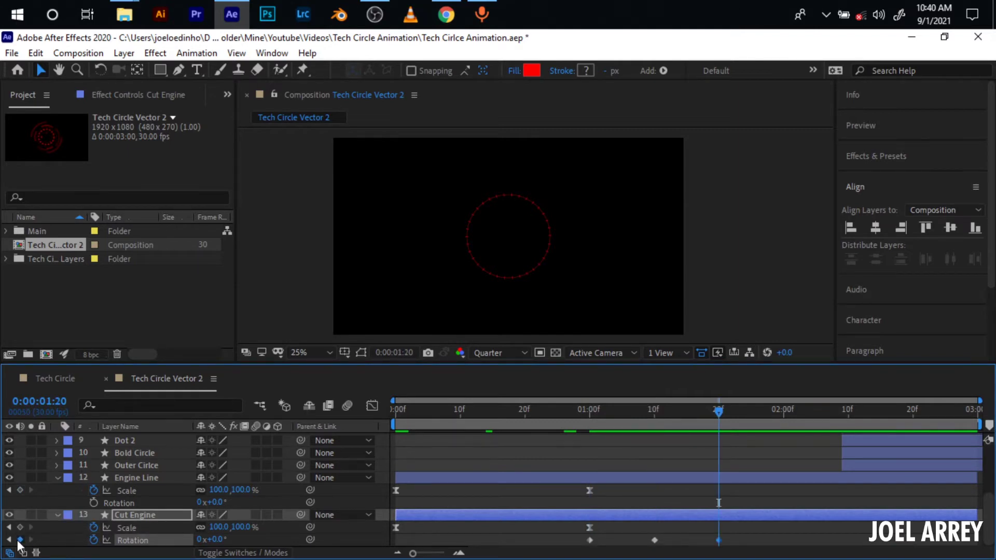
{"action": "key", "text": "shift+Page_Down"}
{"action": "left_click", "coordinate": [20, 540]}
Set the Cut Engine layer's Rotation to 360° at its 0:00:01:00 keyframe
{"action": "left_click", "coordinate": [8, 540]}
{"action": "left_click", "coordinate": [9, 540]}
{"action": "left_click", "coordinate": [9, 540]}
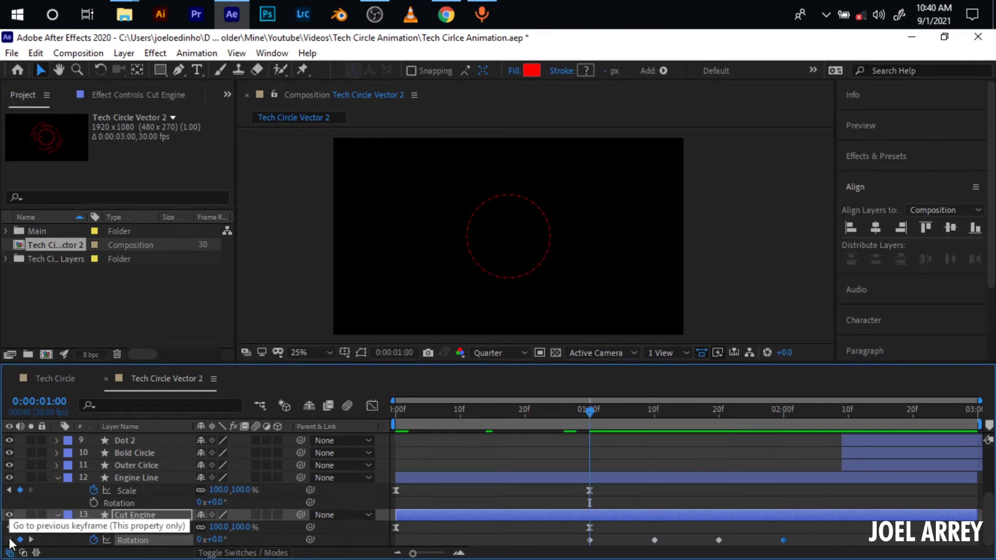
{"action": "left_click", "coordinate": [217, 540]}
{"action": "type", "text": "360"}
{"action": "key", "text": "Return"}
Set the Cut Engine layer's Rotation to -360° at 0:00:01:10 and move the current time to 0:00:01:20
{"action": "left_click_drag", "start_coordinate": [595, 413], "coordinate": [655, 413]}
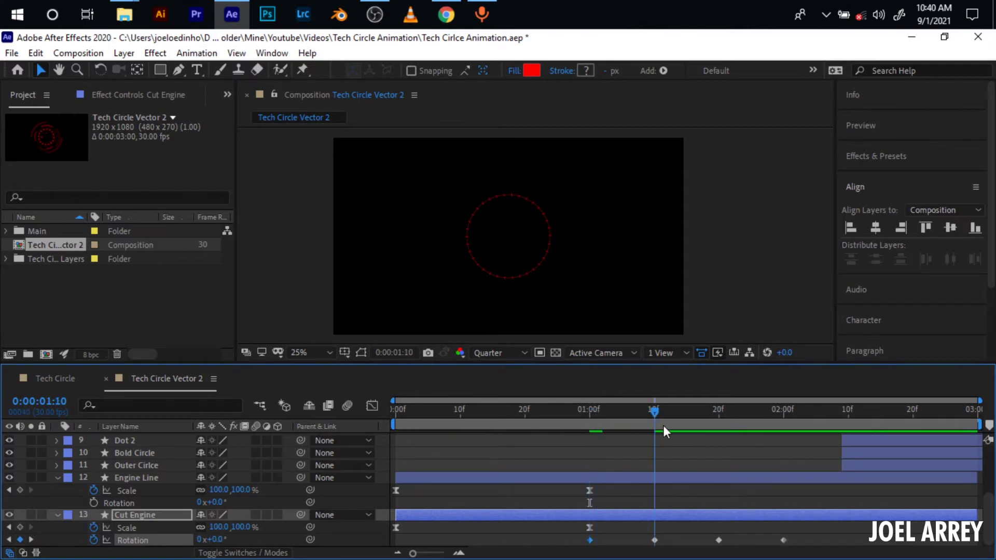
{"action": "left_click", "coordinate": [217, 540]}
{"action": "type", "text": "-360"}
{"action": "key", "text": "Return"}
{"action": "left_click_drag", "start_coordinate": [656, 411], "coordinate": [718, 425]}
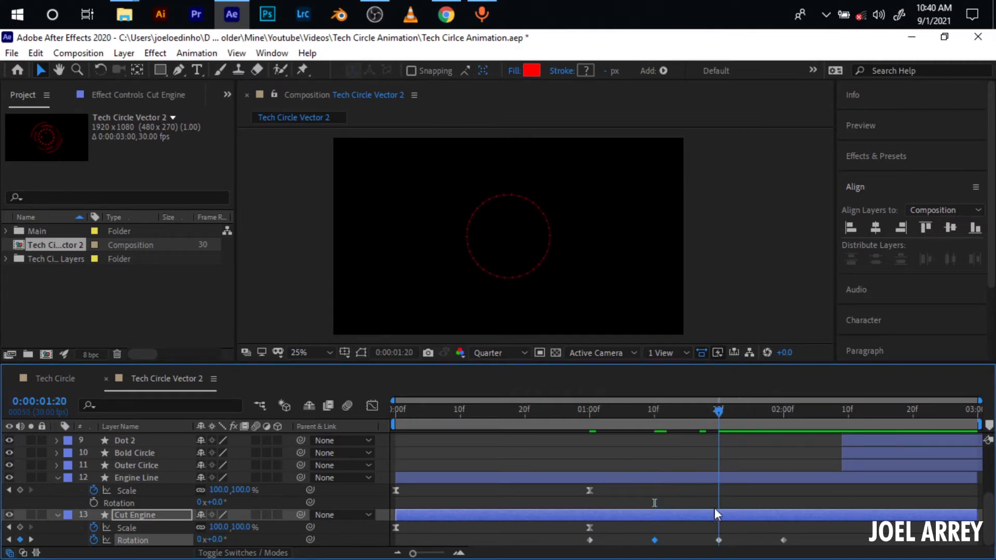
Set the Cut Engine layer's Rotation to 180° at 0:00:01:20 and return the current time to 0:00:01:00
{"action": "left_click", "coordinate": [213, 540]}
{"action": "type", "text": "180"}
{"action": "key", "text": "Return"}
{"action": "left_click_drag", "start_coordinate": [718, 412], "coordinate": [592, 413]}
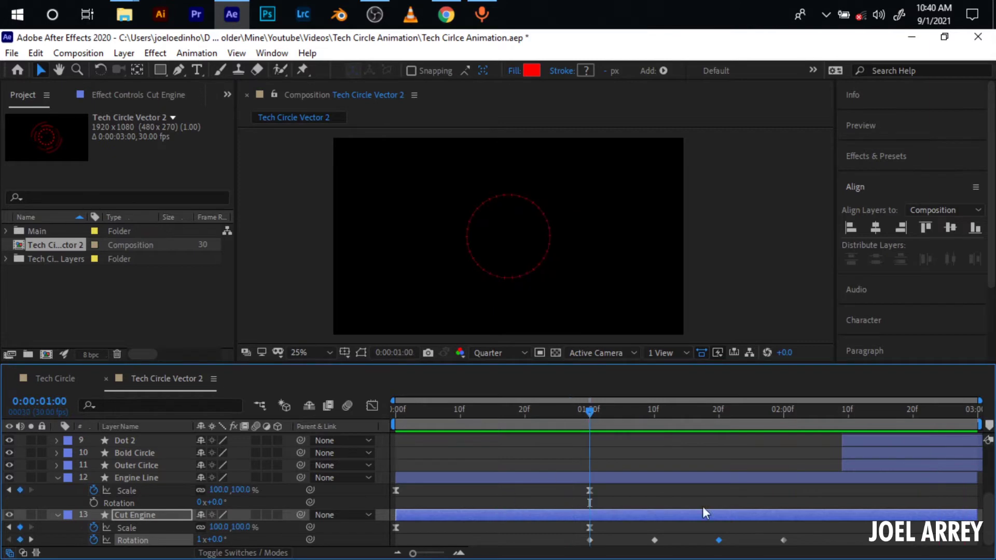
Apply Easy Ease to all of the Cut Engine layer's Rotation keyframes and preview the animation
{"action": "left_click_drag", "start_coordinate": [798, 535], "coordinate": [830, 541]}
{"action": "left_click", "coordinate": [727, 527]}
{"action": "key", "text": "F9"}
{"action": "left_click", "coordinate": [846, 538]}
{"action": "key", "text": "space"}
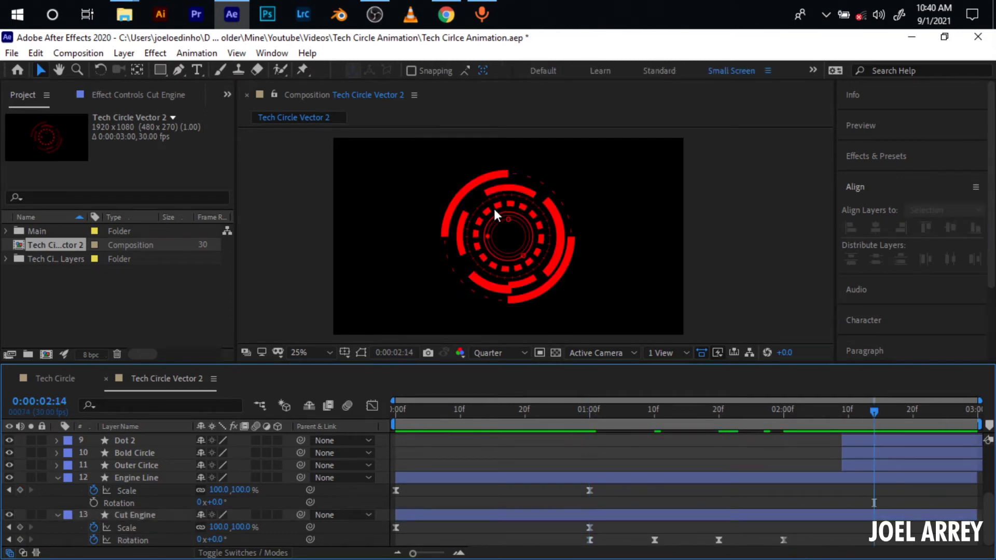
Identify the Cut Regular layer and move it down the layer stack to directly above Engine Line
{"action": "left_click_drag", "start_coordinate": [488, 210], "coordinate": [519, 210]}
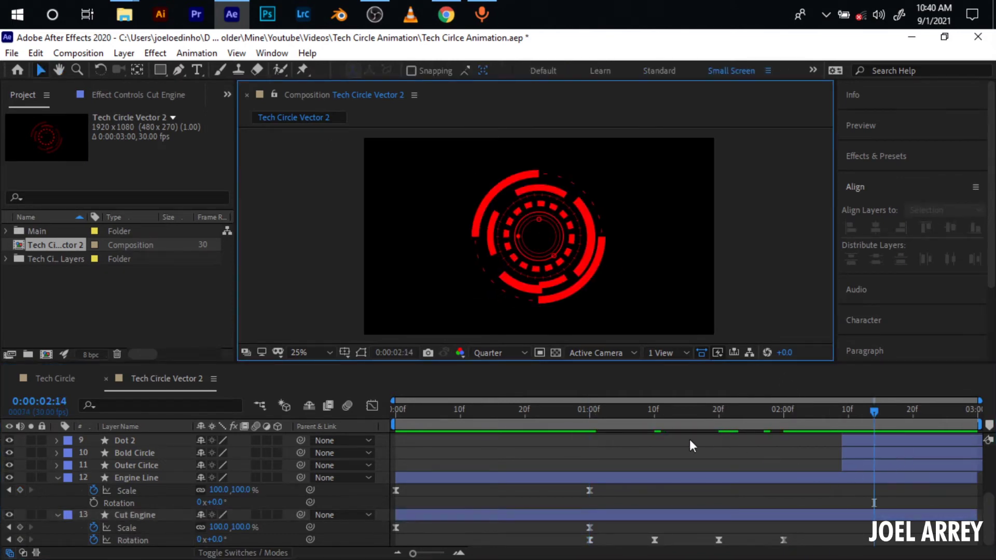
{"action": "key", "text": "u"}
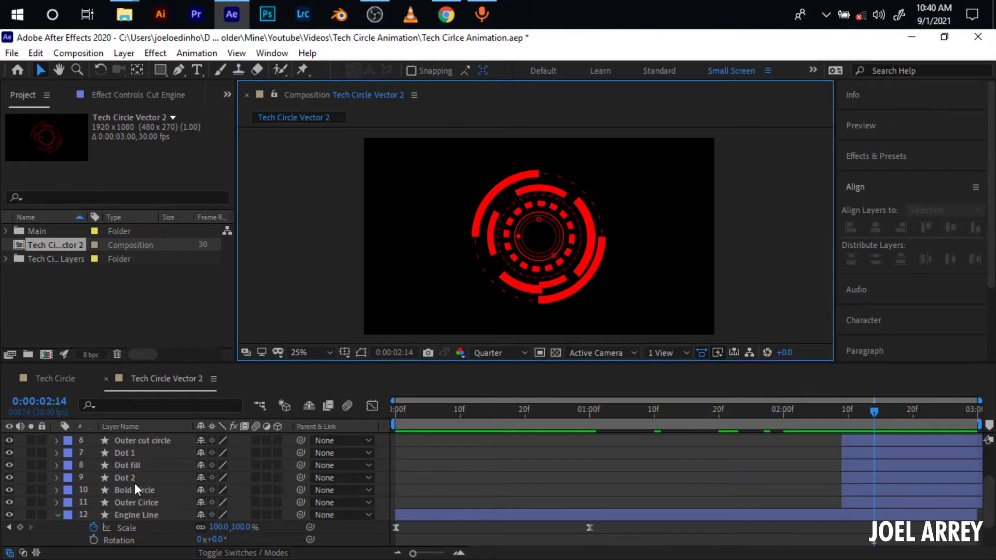
{"action": "scroll", "coordinate": [135, 483], "scroll_direction": "up", "scroll_amount": 3}
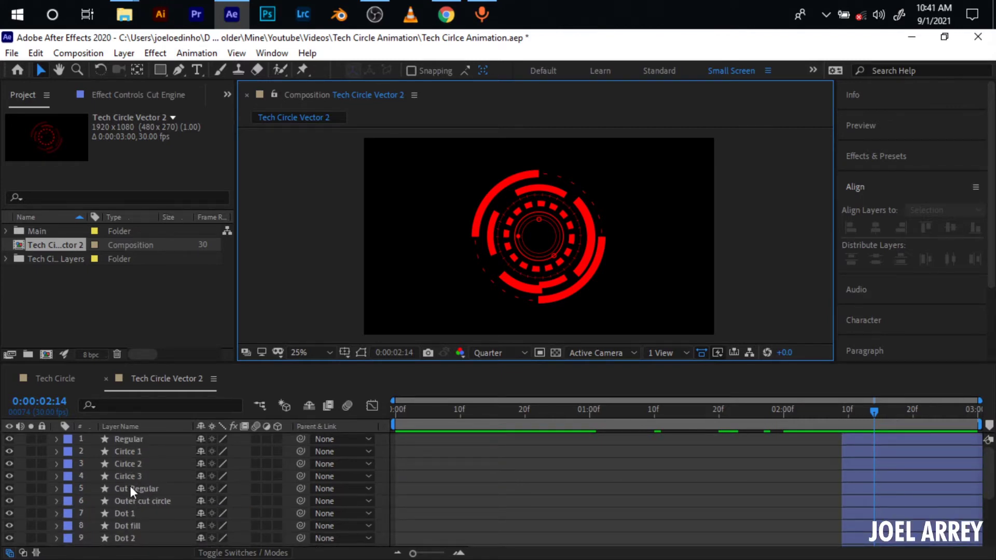
{"action": "left_click", "coordinate": [130, 488]}
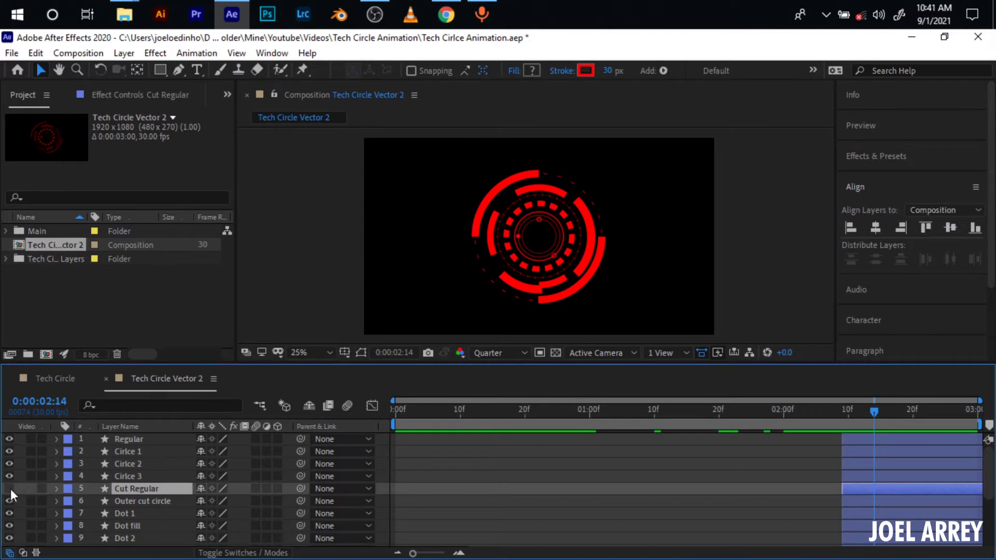
{"action": "scroll", "coordinate": [924, 492], "scroll_direction": "down", "scroll_amount": 5}
{"action": "left_click", "coordinate": [858, 468]}
{"action": "key", "text": "ctrl+z"}
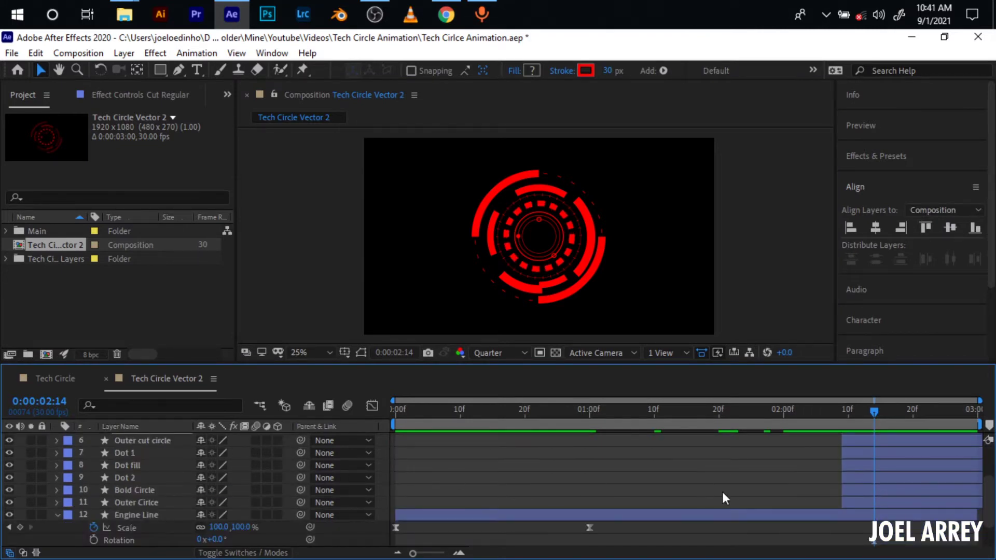
{"action": "key", "text": "ctrl+["}
{"action": "key", "text": "ctrl+["}
{"action": "key", "text": "ctrl+["}
{"action": "key", "text": "ctrl+["}
{"action": "key", "text": "ctrl+["}
{"action": "key", "text": "ctrl+["}
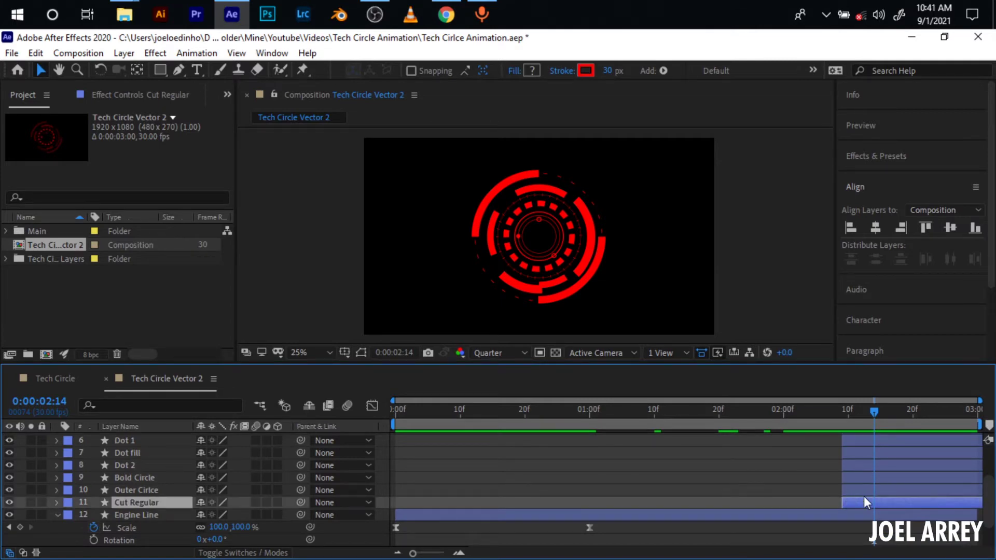
Shift the Cut Regular layer earlier in the timeline so it starts at 0:00:01:00
{"action": "scroll", "coordinate": [736, 497], "scroll_direction": "down", "scroll_amount": 3}
{"action": "left_click_drag", "start_coordinate": [871, 409], "coordinate": [590, 444]}
{"action": "left_click_drag", "start_coordinate": [865, 464], "coordinate": [609, 474]}
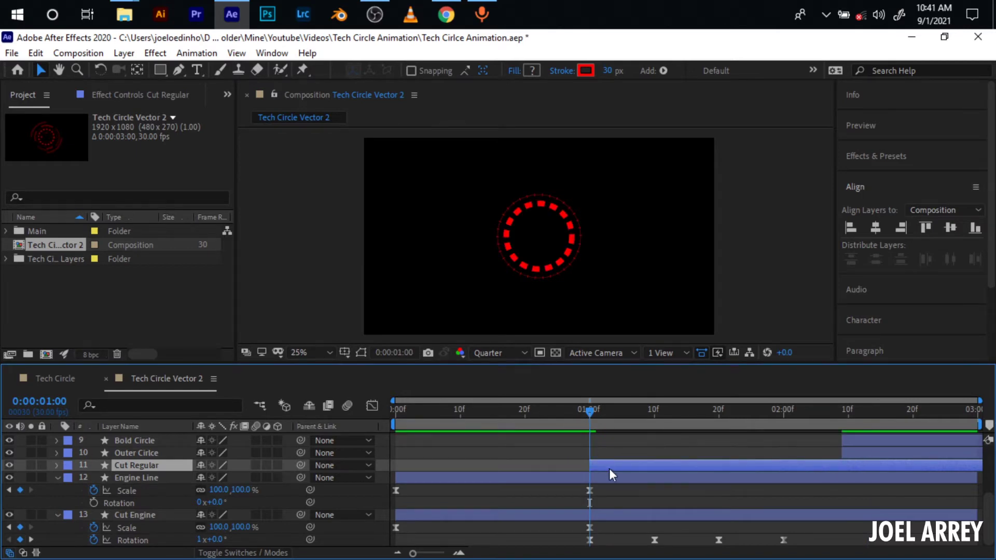
Add Trim Paths to the Cut Regular layer's contents and reveal its properties
{"action": "left_click", "coordinate": [55, 465]}
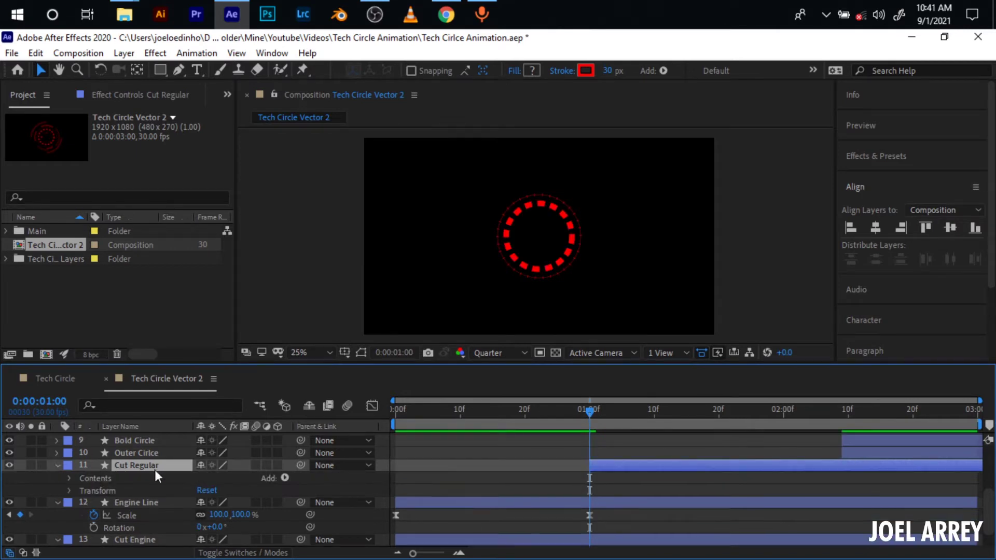
{"action": "left_click", "coordinate": [285, 477]}
{"action": "left_click", "coordinate": [365, 397]}
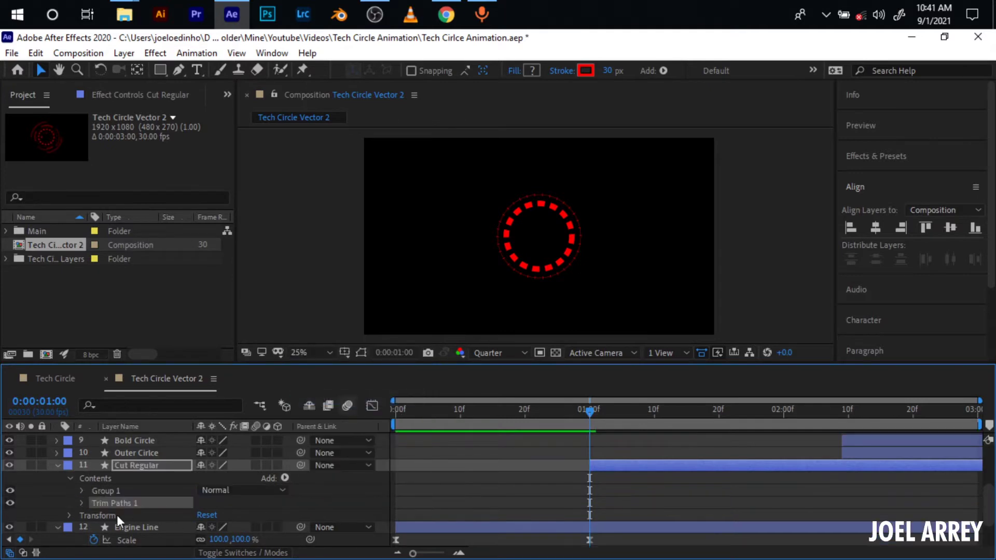
{"action": "scroll", "coordinate": [81, 489], "scroll_direction": "down", "scroll_amount": 1}
{"action": "left_click", "coordinate": [82, 489]}
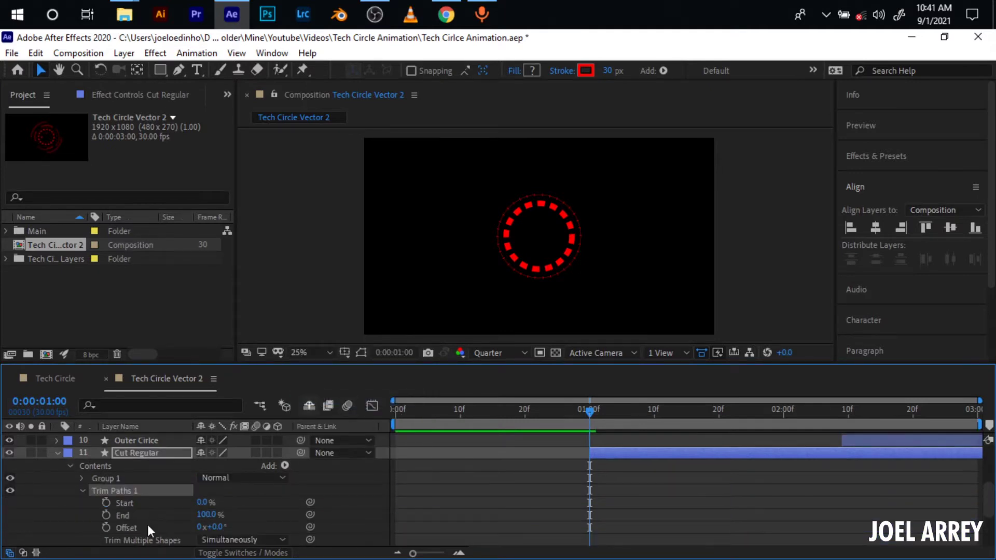
Keyframe Cut Regular's Trim Paths End with 0% at 0:00:01:00 and 100% at 0:00:01:20
{"action": "left_click", "coordinate": [108, 516]}
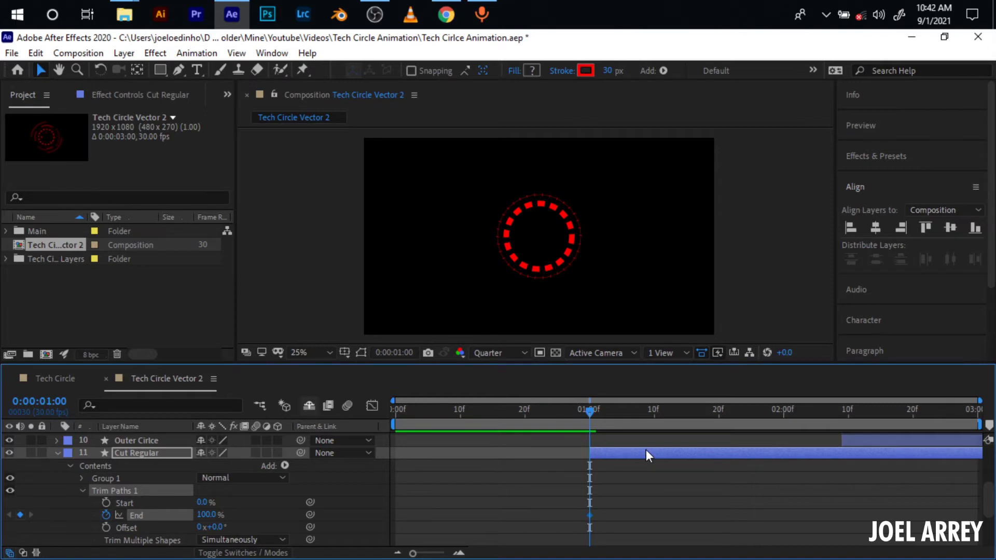
{"action": "key", "text": "shift+Page_Down"}
{"action": "key", "text": "shift+Page_Down"}
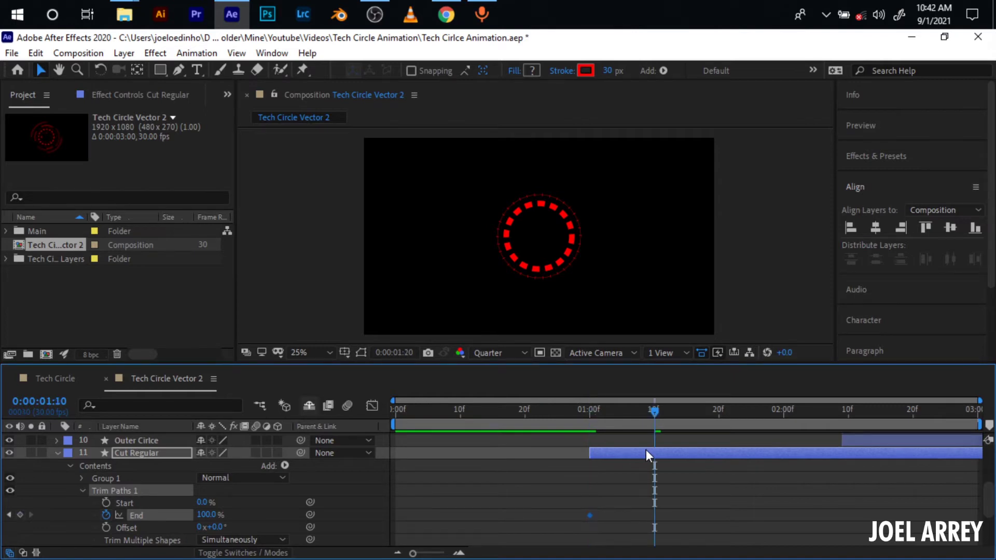
{"action": "left_click", "coordinate": [21, 515]}
{"action": "left_click", "coordinate": [10, 514]}
{"action": "left_click", "coordinate": [206, 515]}
{"action": "type", "text": "0"}
{"action": "key", "text": "Return"}
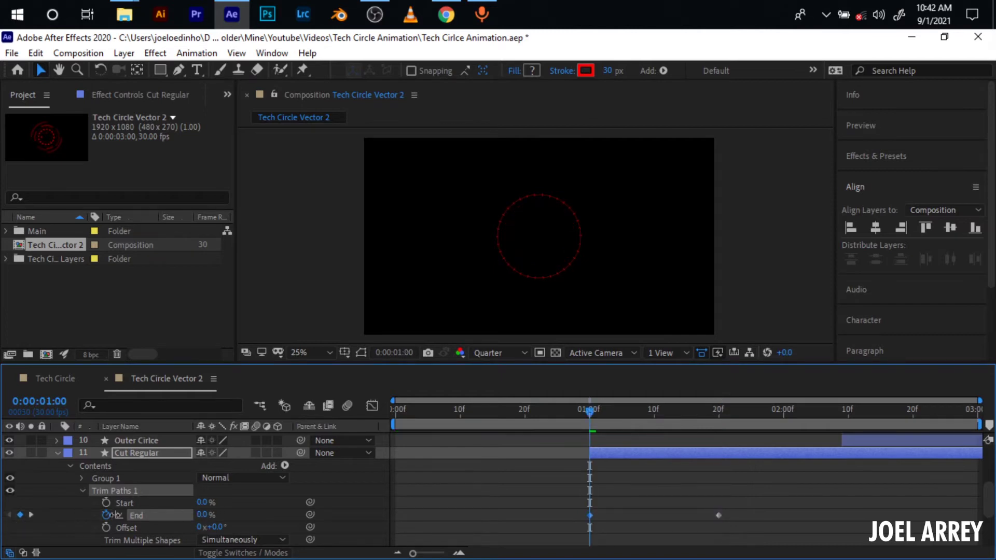
Add a Trim Paths End keyframe of 100% to Cut Regular at 0:00:01:10
{"action": "left_click", "coordinate": [30, 515]}
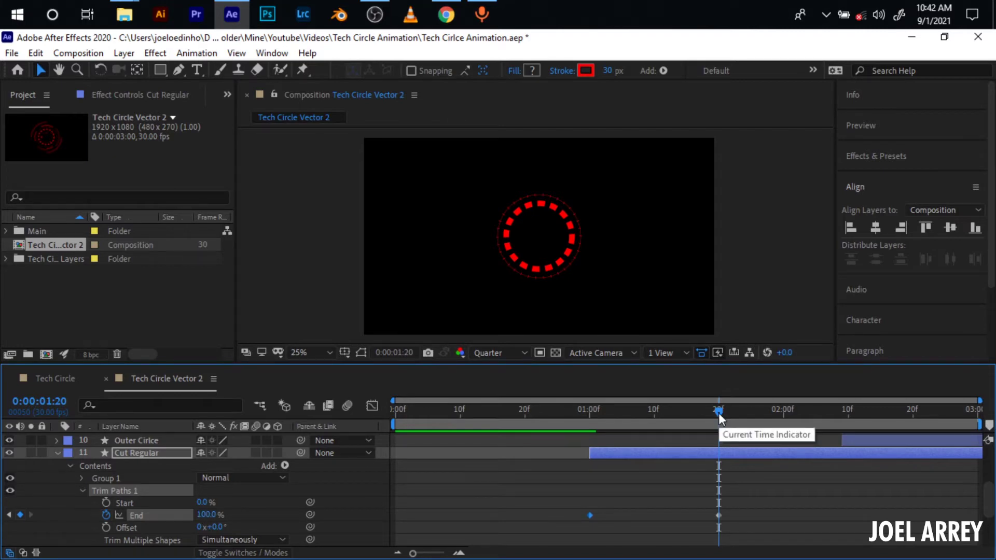
{"action": "key", "text": "shift+Page_Up"}
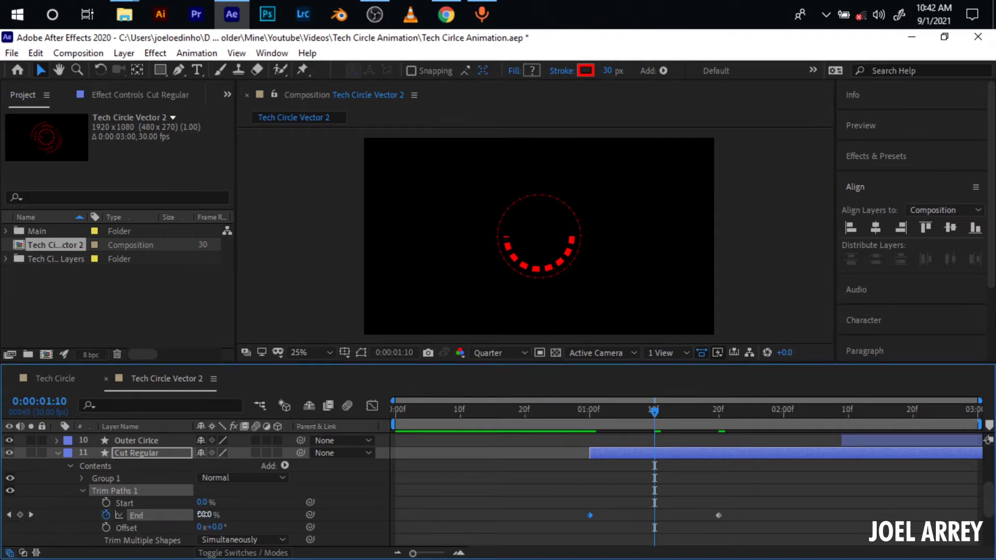
{"action": "type", "text": "100"}
{"action": "key", "text": "Return"}
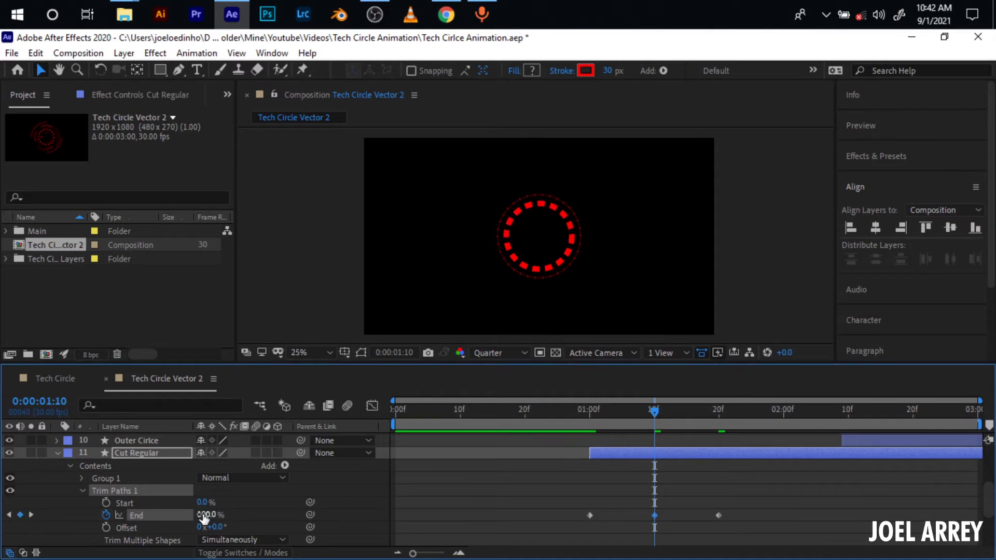
Set Cut Regular's Trim Paths End to 0% at 0:00:01:20 and 100% at 0:00:02:00
{"action": "left_click_drag", "start_coordinate": [655, 413], "coordinate": [718, 412]}
{"action": "left_click", "coordinate": [215, 515]}
{"action": "type", "text": "0"}
{"action": "key", "text": "Return"}
{"action": "key", "text": "shift+Page_Down"}
{"action": "left_click", "coordinate": [203, 515]}
{"action": "type", "text": "100"}
{"action": "key", "text": "Return"}
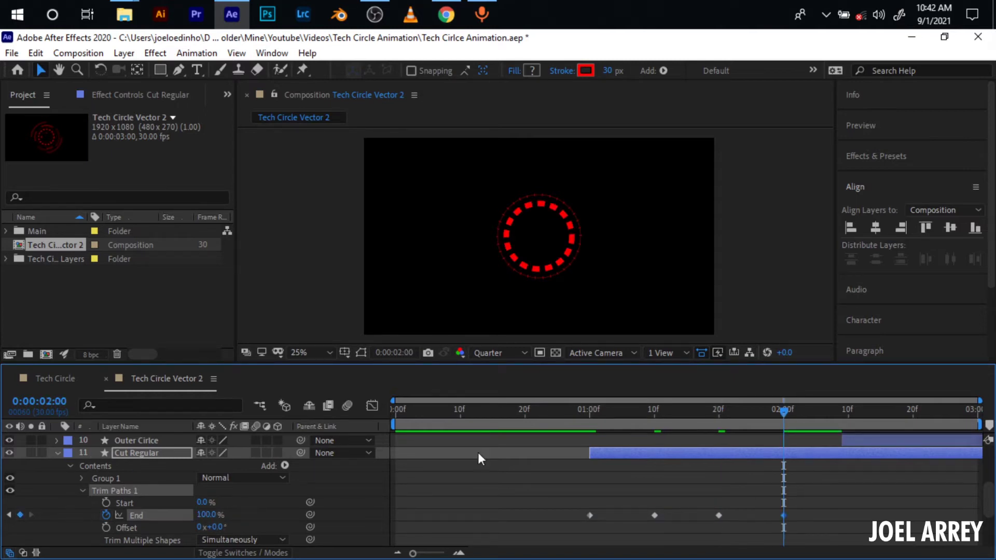
Preview the trim animation and apply Easy Ease to all of Cut Regular's End keyframes
{"action": "left_click_drag", "start_coordinate": [783, 414], "coordinate": [581, 421]}
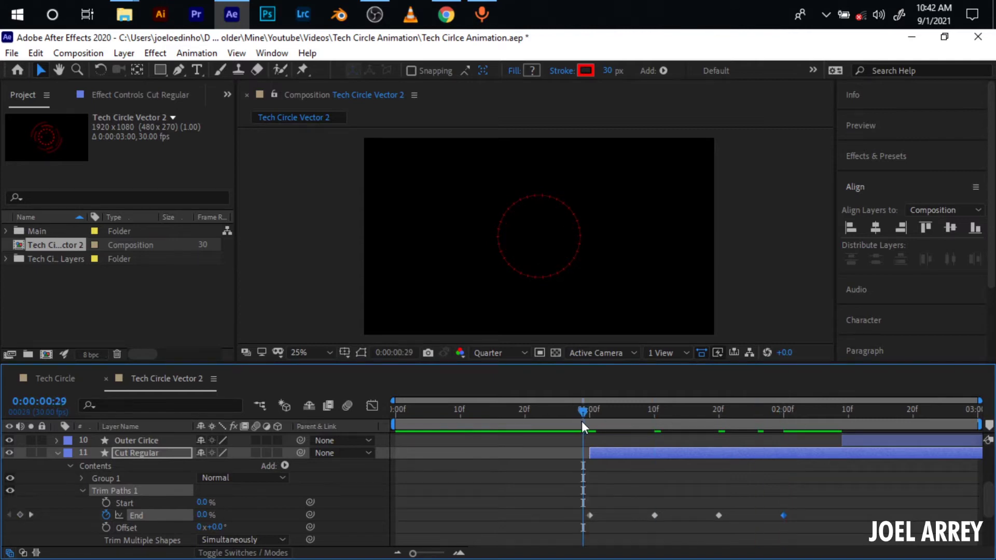
{"action": "key", "text": "space"}
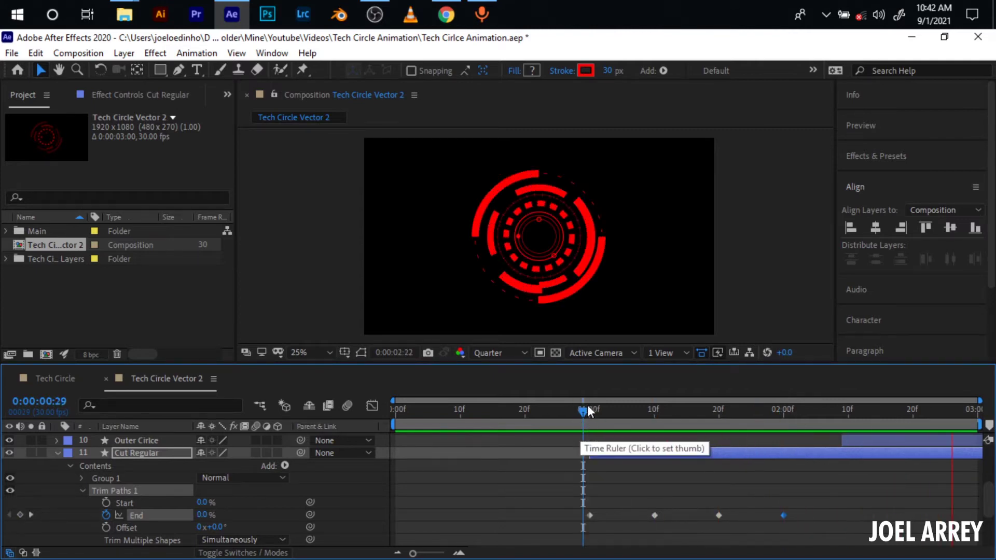
{"action": "left_click", "coordinate": [590, 411]}
{"action": "left_click_drag", "start_coordinate": [565, 506], "coordinate": [835, 523]}
{"action": "key", "text": "F9"}
{"action": "key", "text": "u"}
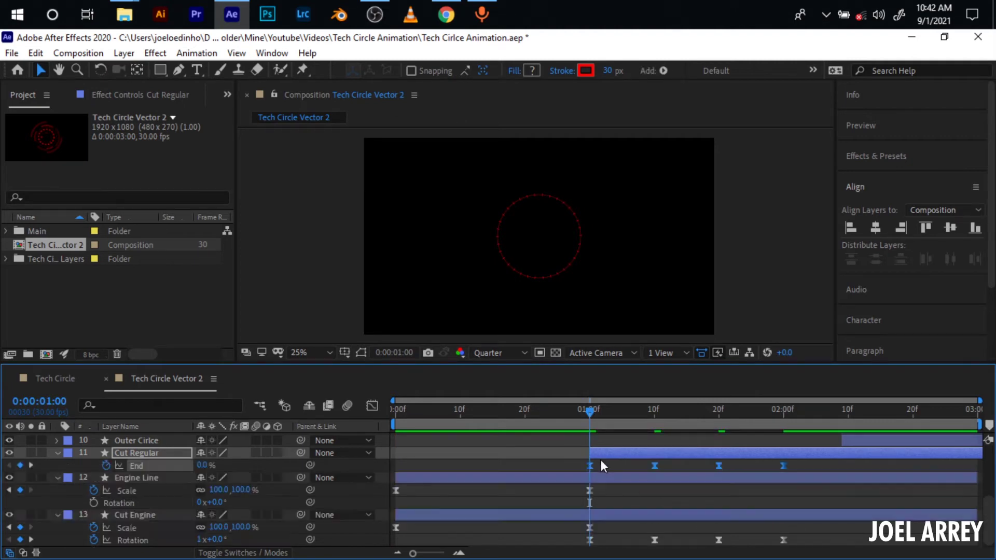
{"action": "key", "text": "space"}
Move the Regular layer directly above Cut Regular in the stack and start it at 0:00:01:05
{"action": "left_click", "coordinate": [510, 189]}
{"action": "scroll", "coordinate": [509, 189], "scroll_direction": "up", "scroll_amount": 2}
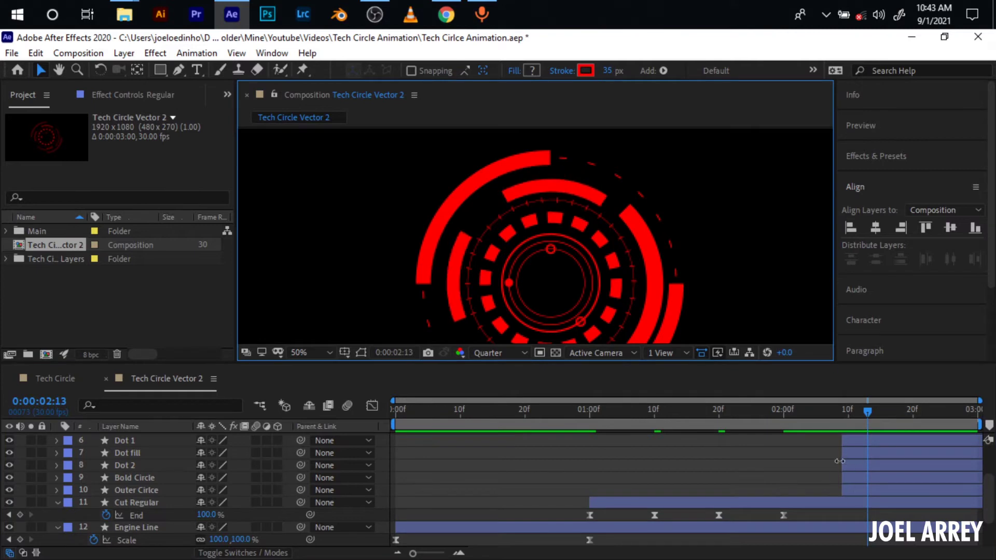
{"action": "key", "text": "u"}
{"action": "scroll", "coordinate": [127, 456], "scroll_direction": "up", "scroll_amount": 3}
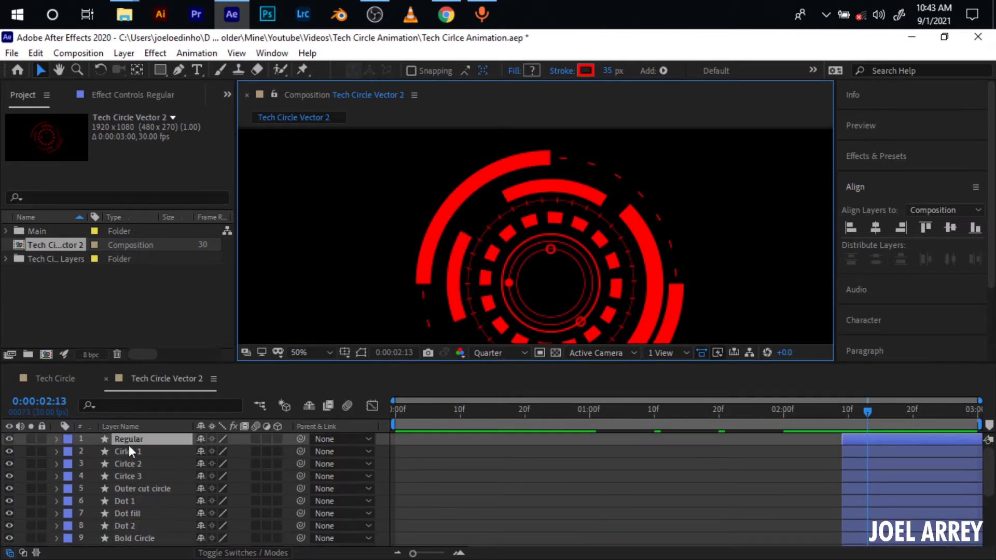
{"action": "left_click_drag", "start_coordinate": [126, 440], "coordinate": [125, 480]}
{"action": "left_click_drag", "start_coordinate": [661, 416], "coordinate": [618, 425]}
{"action": "left_click_drag", "start_coordinate": [659, 474], "coordinate": [637, 481]}
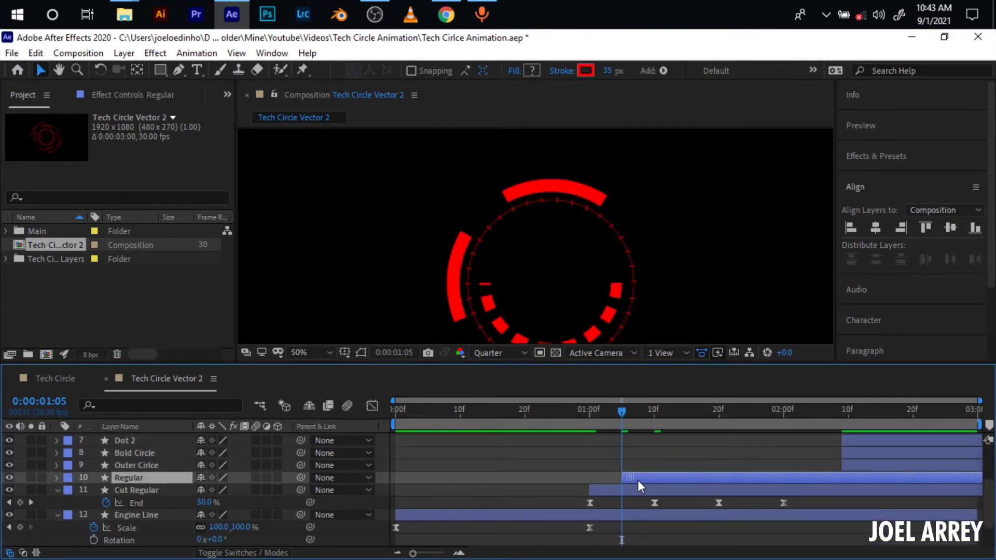
Add Trim Paths to the Regular layer's contents and reveal its properties
{"action": "left_click", "coordinate": [56, 478]}
{"action": "left_click", "coordinate": [285, 490]}
{"action": "left_click", "coordinate": [334, 409]}
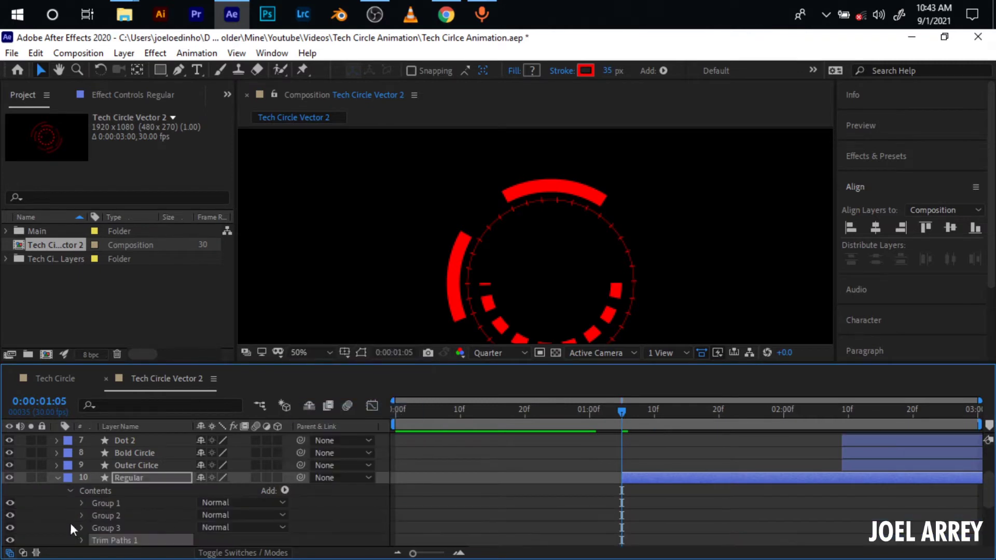
{"action": "scroll", "coordinate": [73, 514], "scroll_direction": "down", "scroll_amount": 2}
{"action": "left_click", "coordinate": [82, 503]}
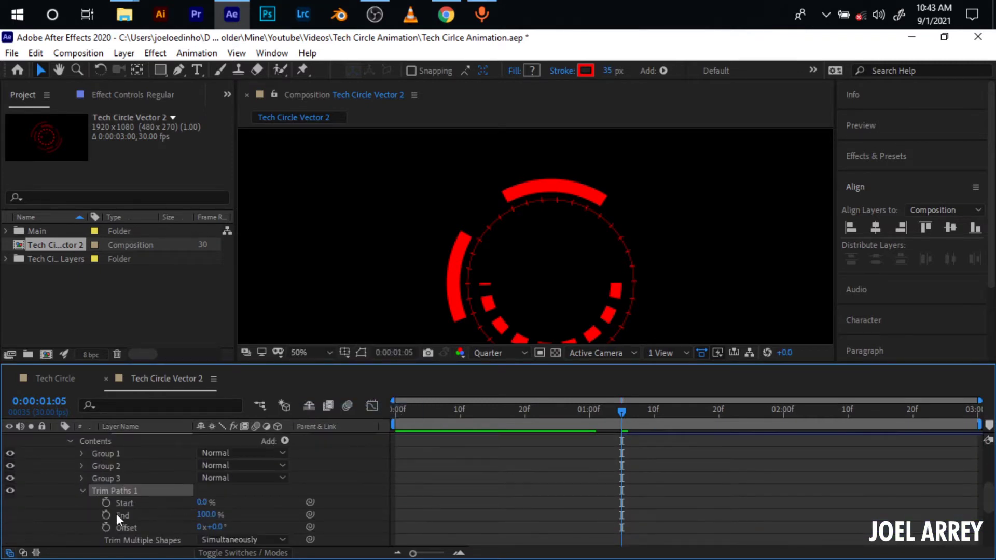
Keyframe the Regular layer's Trim Paths End with 0% at 0:00:01:05 and 100% at 0:00:01:25
{"action": "left_click", "coordinate": [106, 516]}
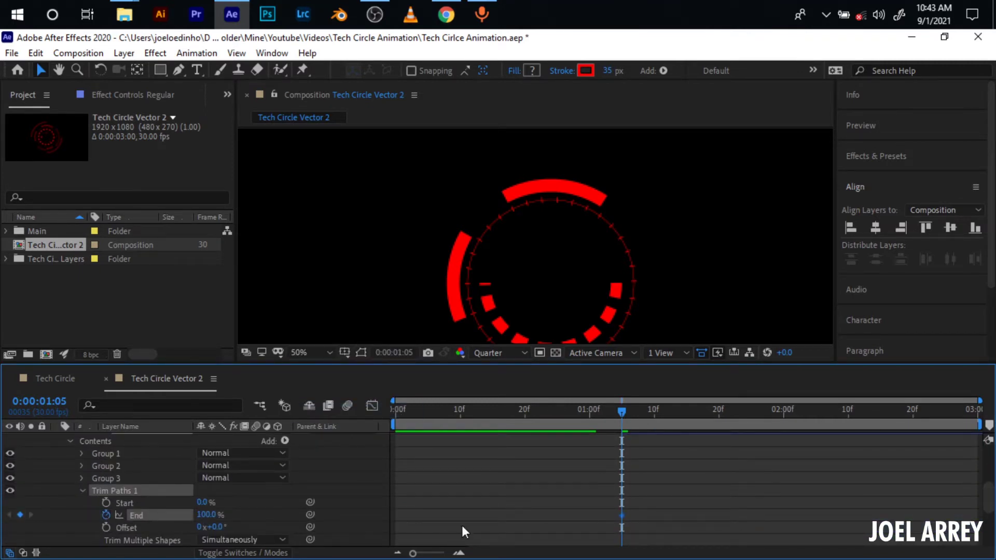
{"action": "key", "text": "shift+Page_Down"}
{"action": "key", "text": "shift+Page_Down"}
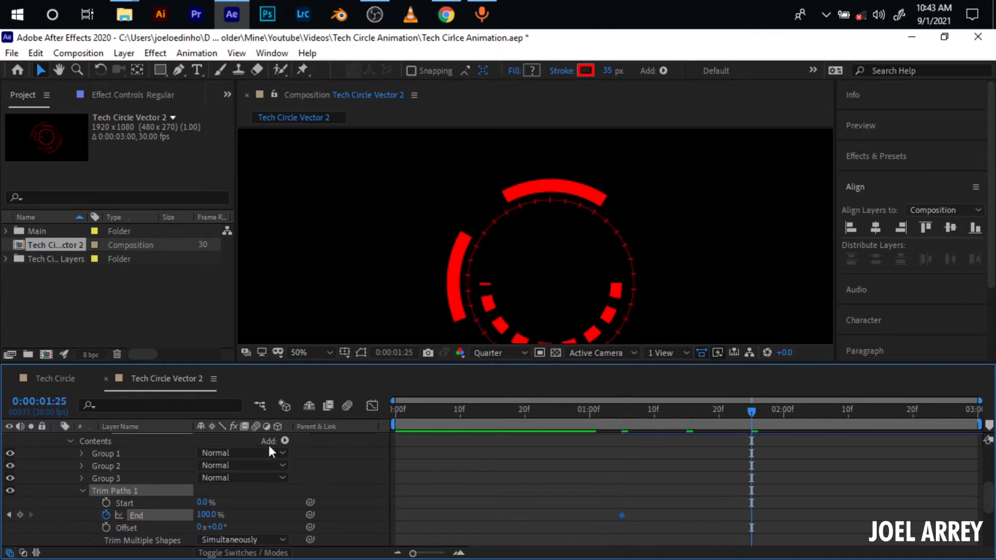
{"action": "left_click", "coordinate": [18, 514]}
{"action": "key", "text": "j"}
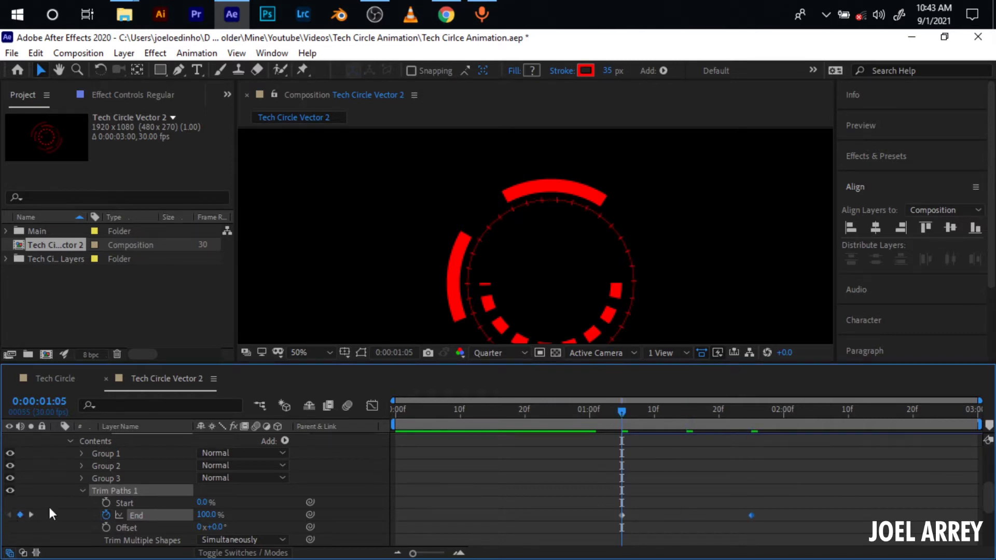
{"action": "left_click", "coordinate": [207, 514]}
{"action": "type", "text": "0"}
{"action": "key", "text": "Return"}
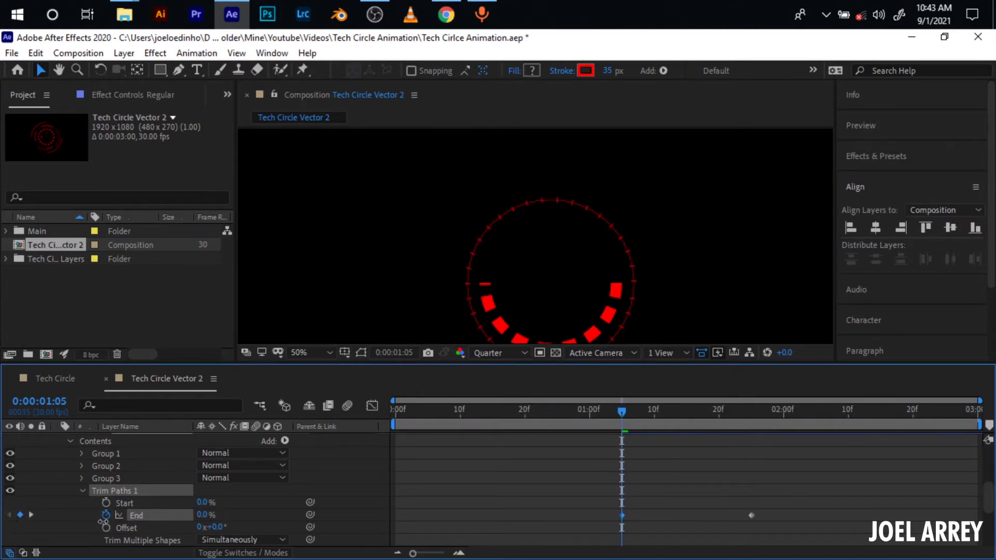
{"action": "left_click", "coordinate": [31, 515]}
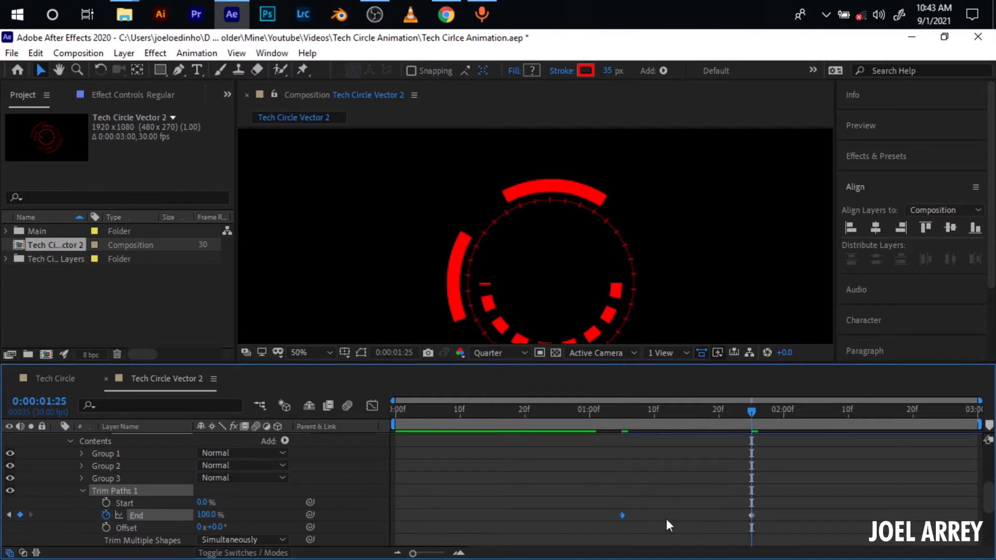
Apply Easy Ease to the Regular layer's End keyframes, show only its keyframed properties and preview the animation
{"action": "left_click_drag", "start_coordinate": [616, 509], "coordinate": [900, 539]}
{"action": "key", "text": "F9"}
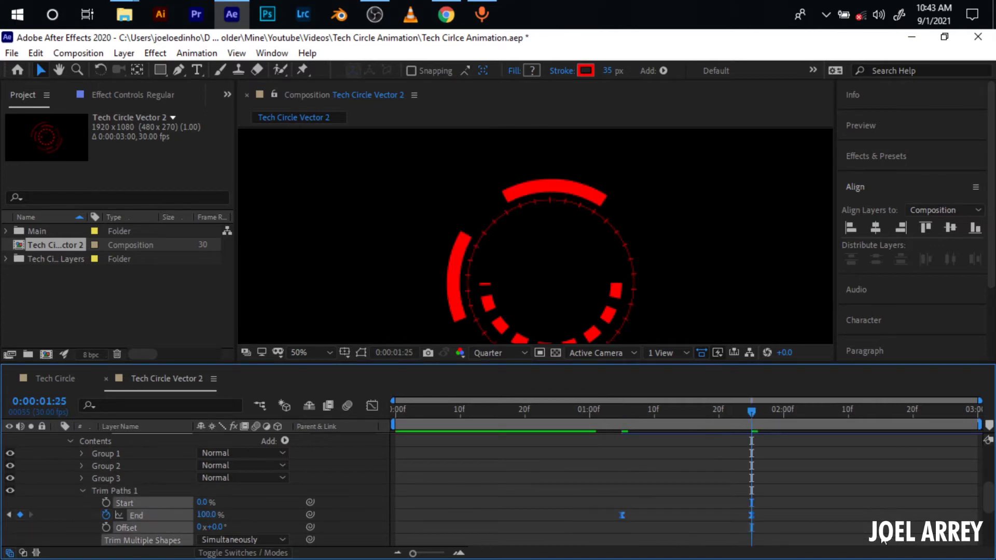
{"action": "key", "text": "u"}
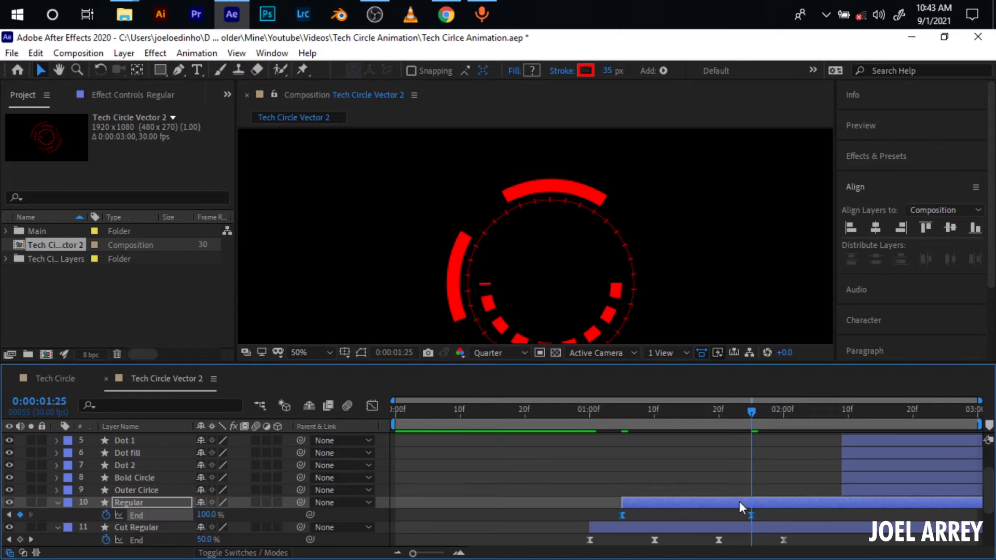
{"action": "scroll", "coordinate": [554, 210], "scroll_direction": "down", "scroll_amount": 2}
{"action": "key", "text": "space"}
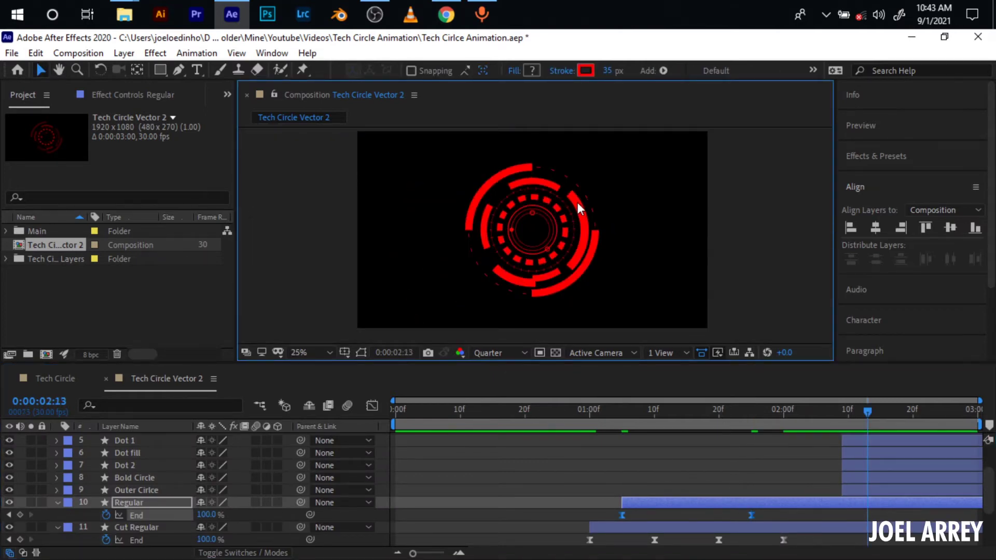
Move the Bold Circle layer directly above Regular in the stack and start it at 0:00:01:09
{"action": "left_click_drag", "start_coordinate": [145, 478], "coordinate": [145, 497]}
{"action": "left_click_drag", "start_coordinate": [875, 493], "coordinate": [666, 491]}
{"action": "key", "text": "i"}
Add Trim Paths to the Bold Circle layer's contents and reveal its properties
{"action": "key", "text": "r"}
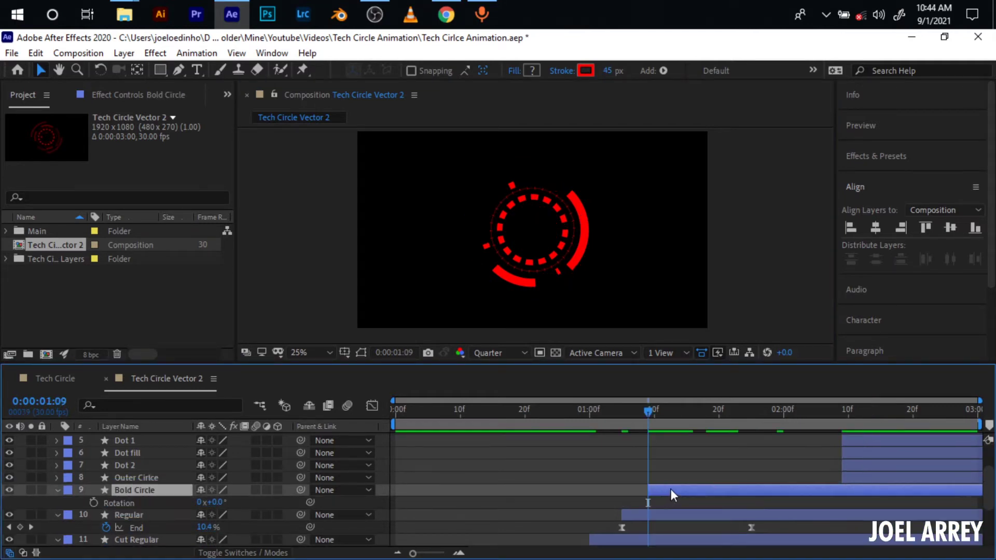
{"action": "left_click", "coordinate": [57, 490]}
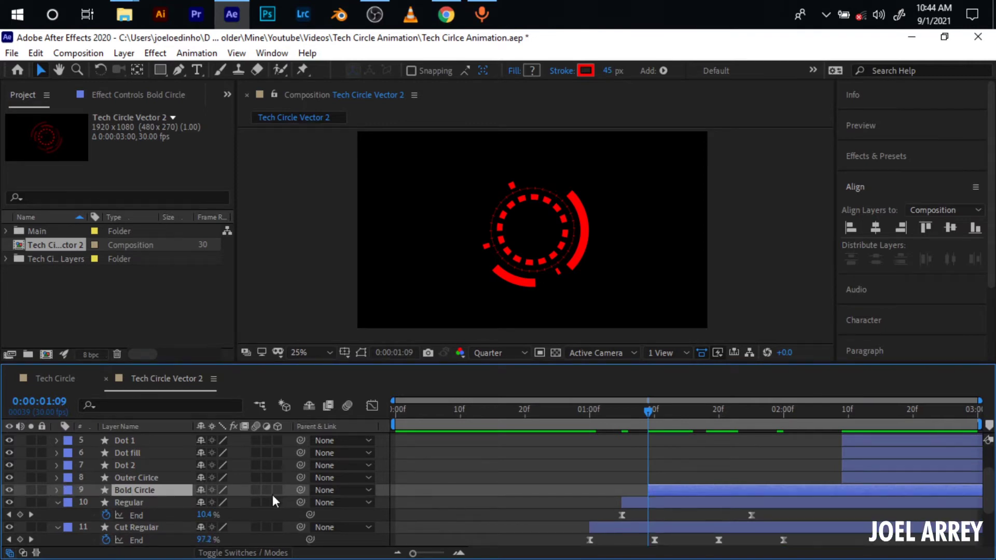
{"action": "left_click", "coordinate": [56, 490]}
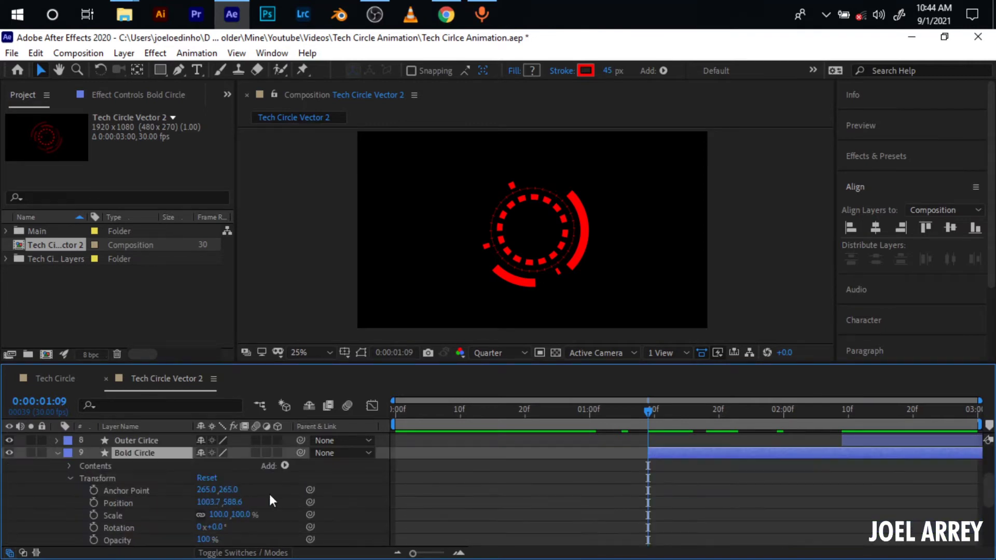
{"action": "left_click", "coordinate": [284, 467]}
{"action": "left_click", "coordinate": [348, 384]}
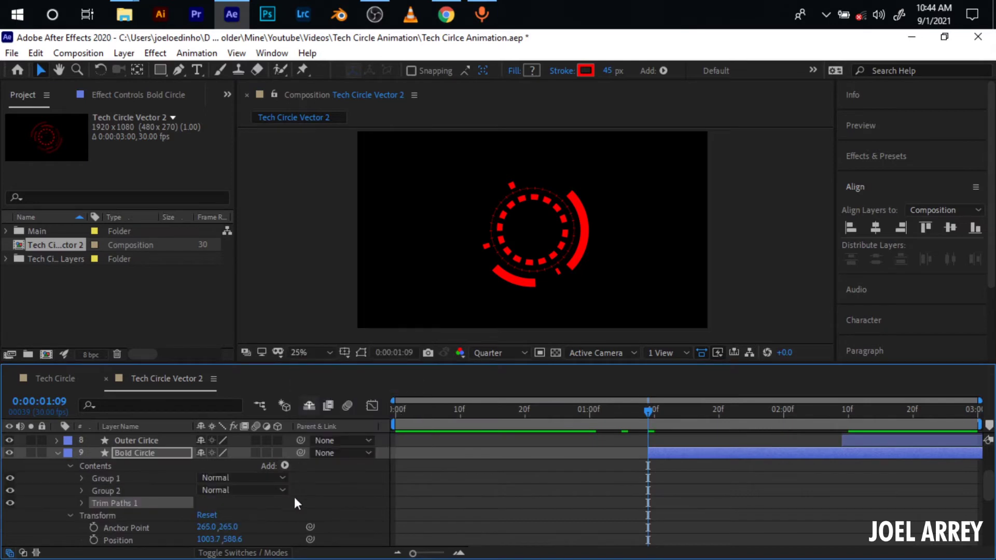
{"action": "left_click", "coordinate": [81, 503]}
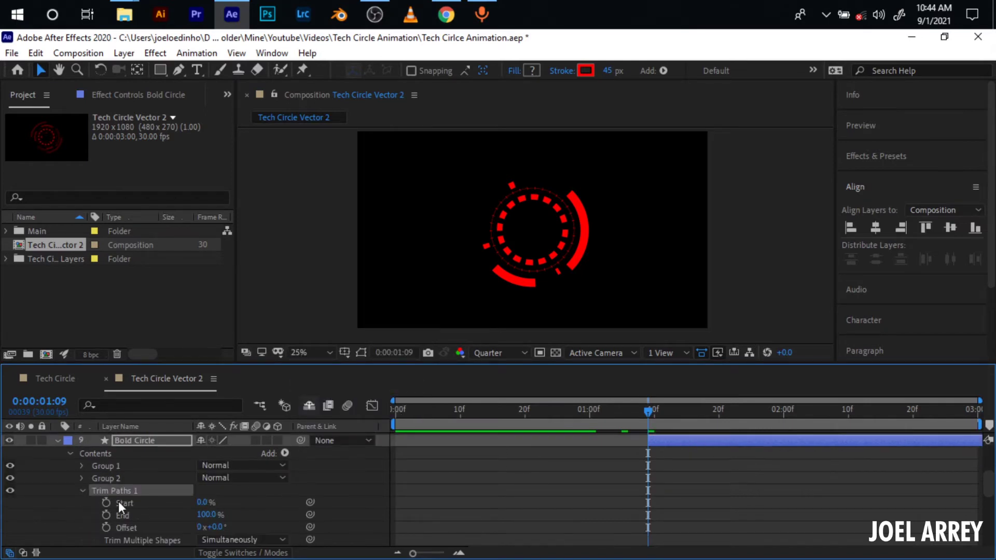
Keyframe the Bold Circle layer's Trim Paths End with 0% at 0:00:01:09 and 100% at 0:00:01:29
{"action": "left_click", "coordinate": [106, 515]}
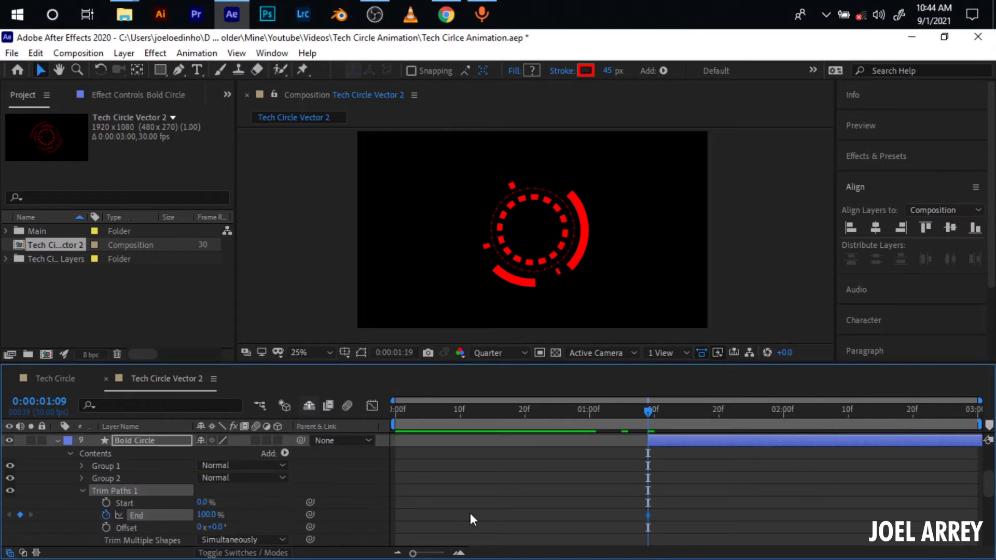
{"action": "key", "text": "shift+Page_Down"}
{"action": "key", "text": "shift+Page_Down"}
{"action": "left_click", "coordinate": [19, 515]}
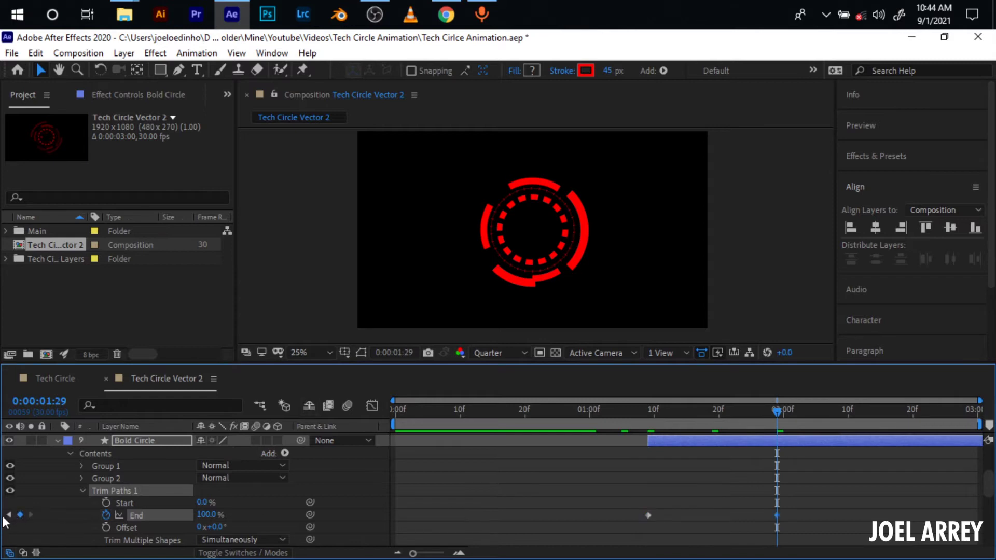
{"action": "left_click", "coordinate": [9, 514]}
{"action": "left_click_drag", "start_coordinate": [197, 515], "coordinate": [19, 516]}
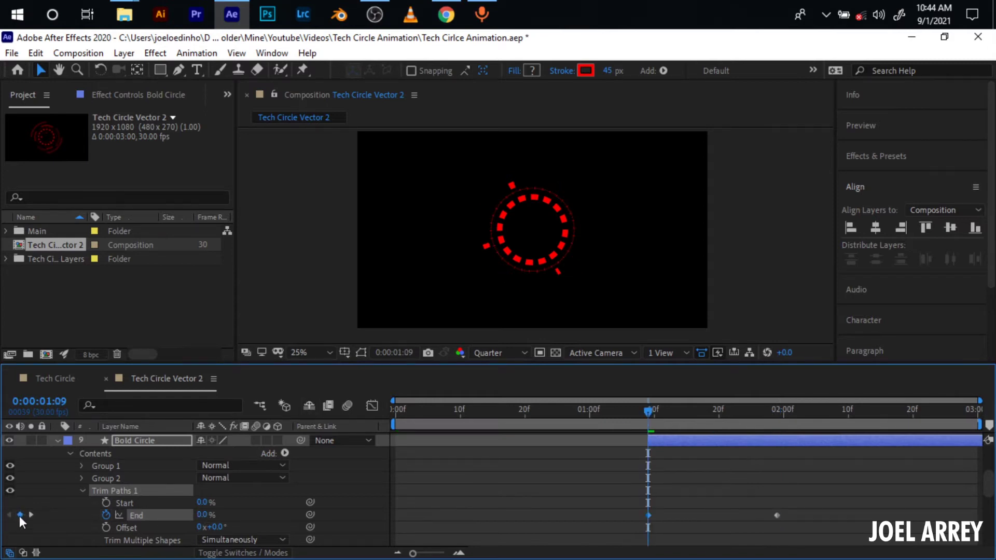
Apply Easy Ease to the Bold Circle layer's End keyframes, show only its keyframed properties and preview the animation
{"action": "left_click_drag", "start_coordinate": [588, 501], "coordinate": [831, 532]}
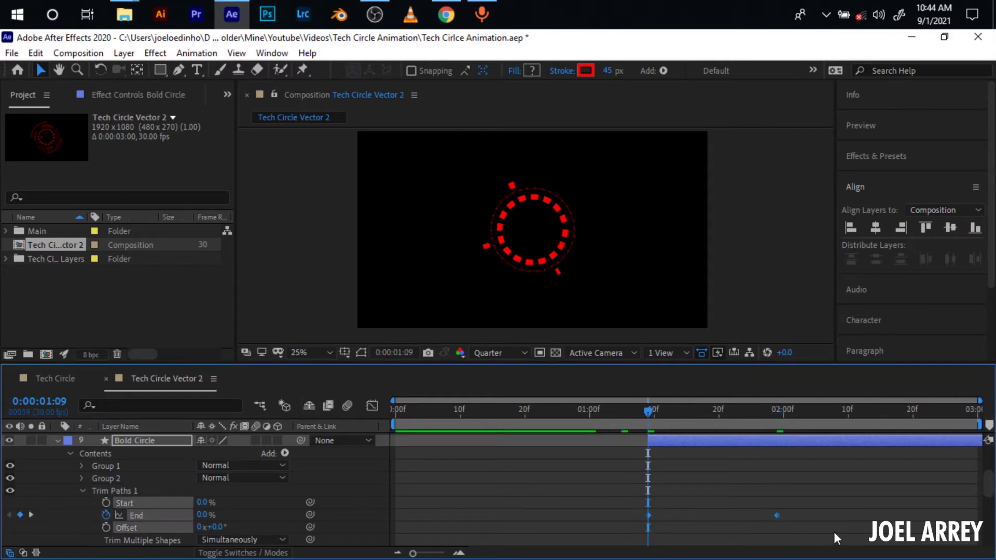
{"action": "key", "text": "u"}
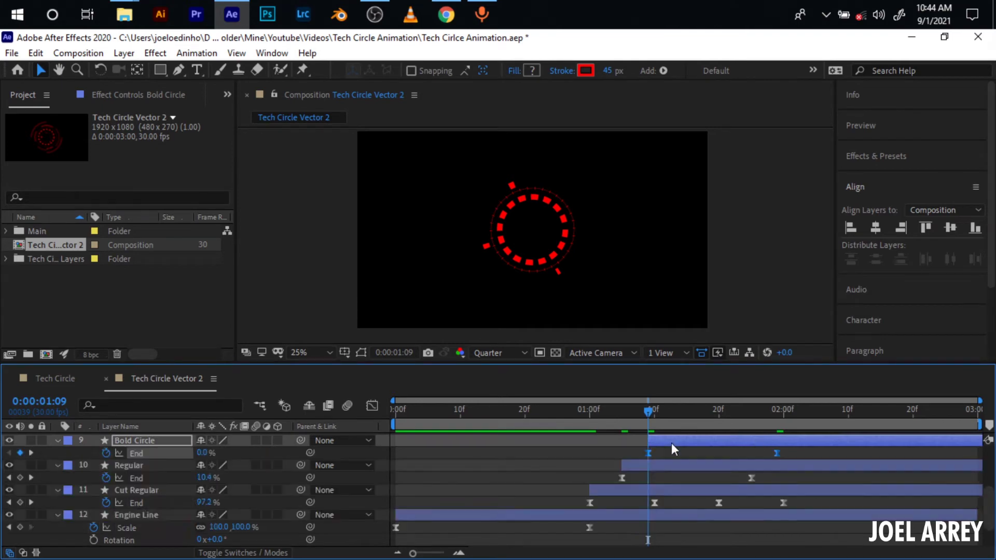
{"action": "key", "text": "Home"}
{"action": "key", "text": "space"}
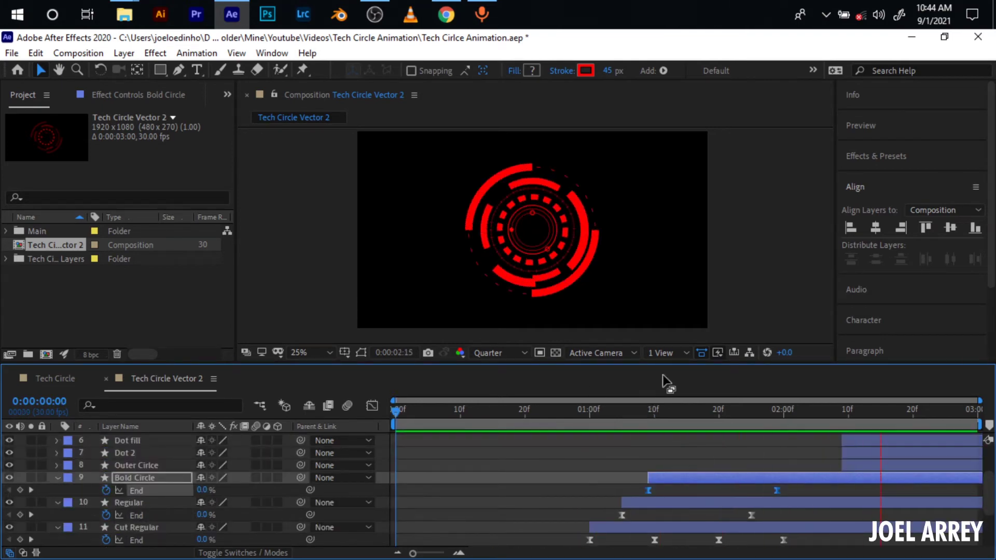
{"action": "left_click", "coordinate": [649, 426]}
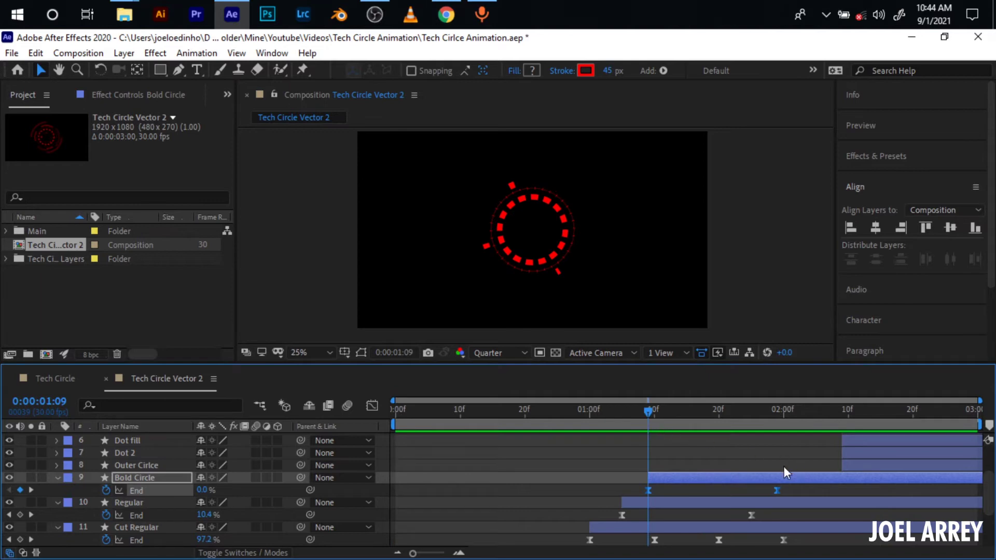
{"action": "left_click_drag", "start_coordinate": [646, 416], "coordinate": [858, 438]}
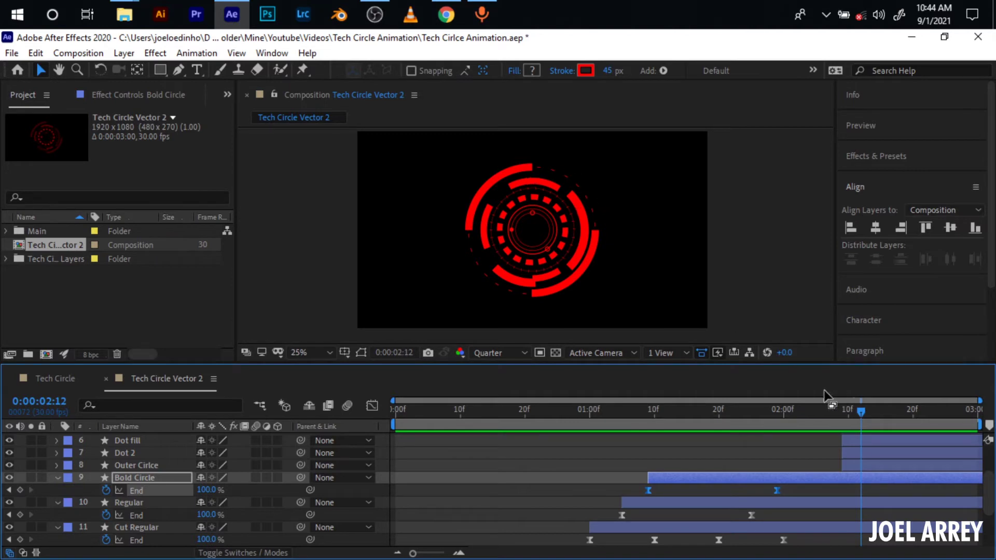
Identify the Outer Cirlce layer by toggling its visibility, and start it at 0:00:01:11
{"action": "left_click", "coordinate": [149, 466]}
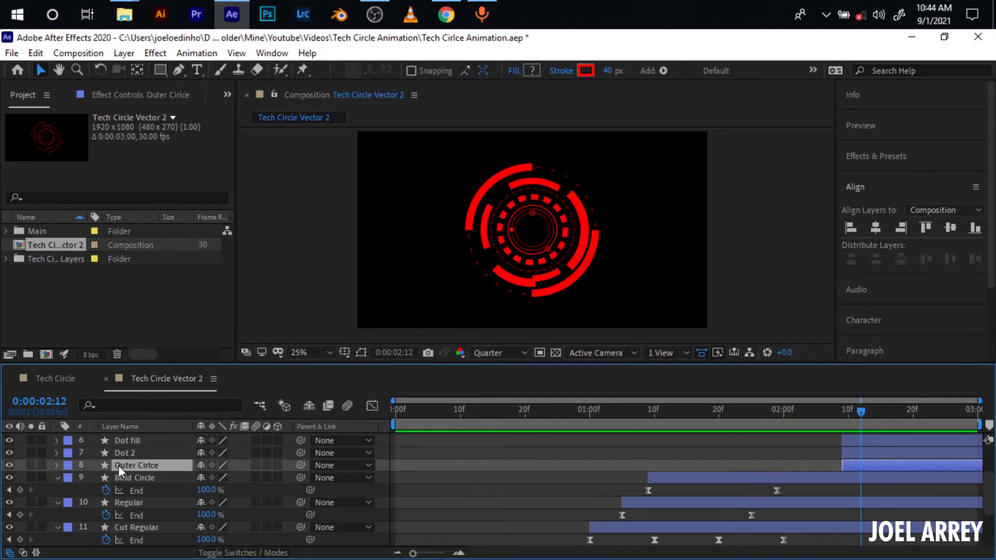
{"action": "left_click", "coordinate": [8, 465]}
{"action": "left_click", "coordinate": [8, 466]}
{"action": "left_click_drag", "start_coordinate": [876, 466], "coordinate": [714, 470]}
{"action": "left_click_drag", "start_coordinate": [695, 415], "coordinate": [679, 420]}
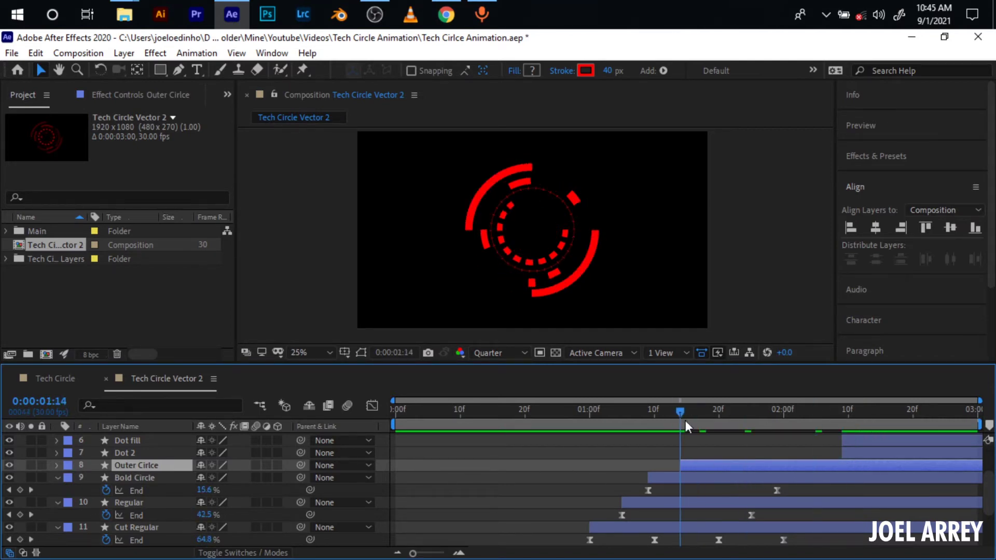
{"action": "left_click_drag", "start_coordinate": [689, 467], "coordinate": [670, 471]}
{"action": "left_click_drag", "start_coordinate": [684, 414], "coordinate": [659, 419]}
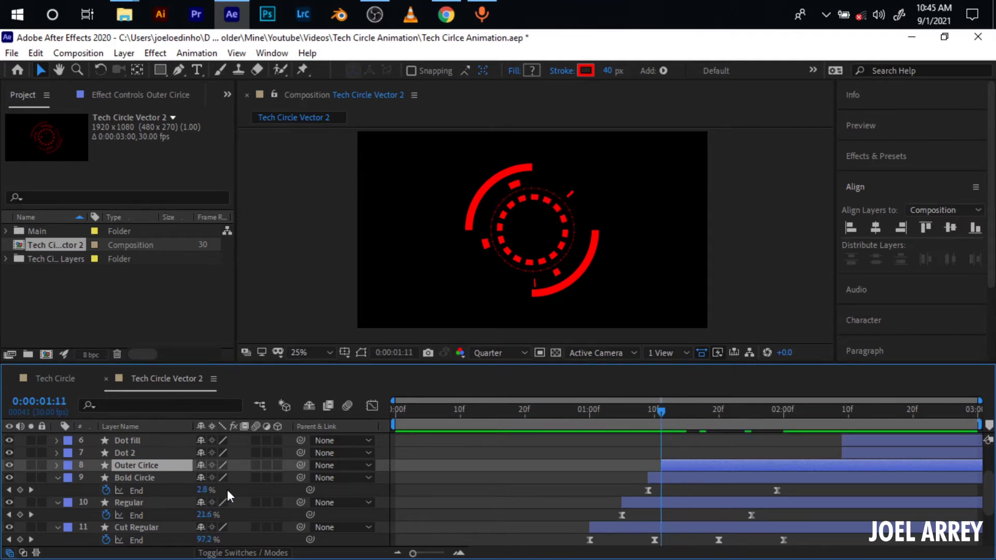
Keyframe the Outer Cirlce layer's Rotation with 270° at 0:00:01:11 and 0° at 0:00:02:01
{"action": "key", "text": "r"}
{"action": "left_click", "coordinate": [94, 478]}
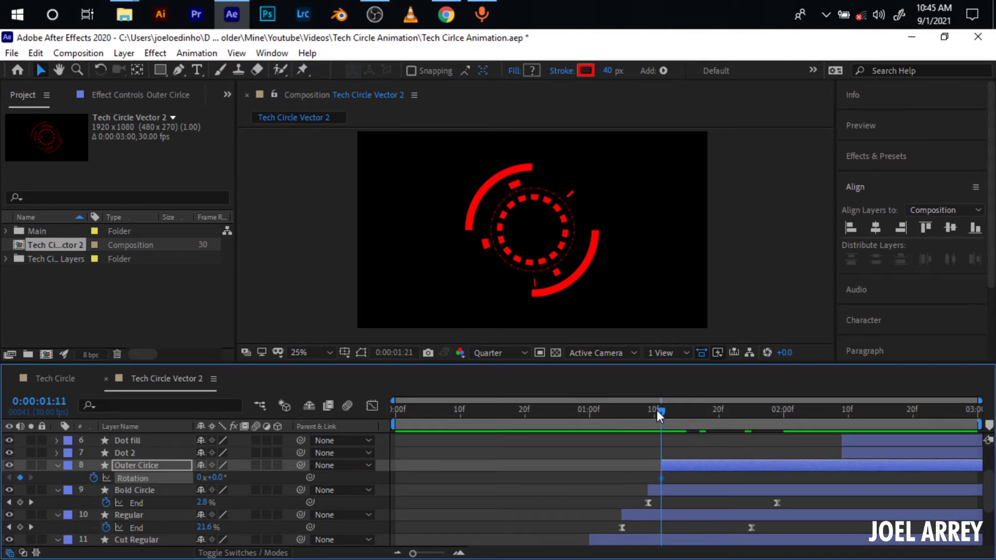
{"action": "key", "text": "shift+Page_Down"}
{"action": "key", "text": "shift+Page_Down"}
{"action": "left_click", "coordinate": [19, 478]}
{"action": "left_click", "coordinate": [9, 478]}
{"action": "left_click", "coordinate": [216, 477]}
{"action": "type", "text": "270"}
{"action": "key", "text": "Return"}
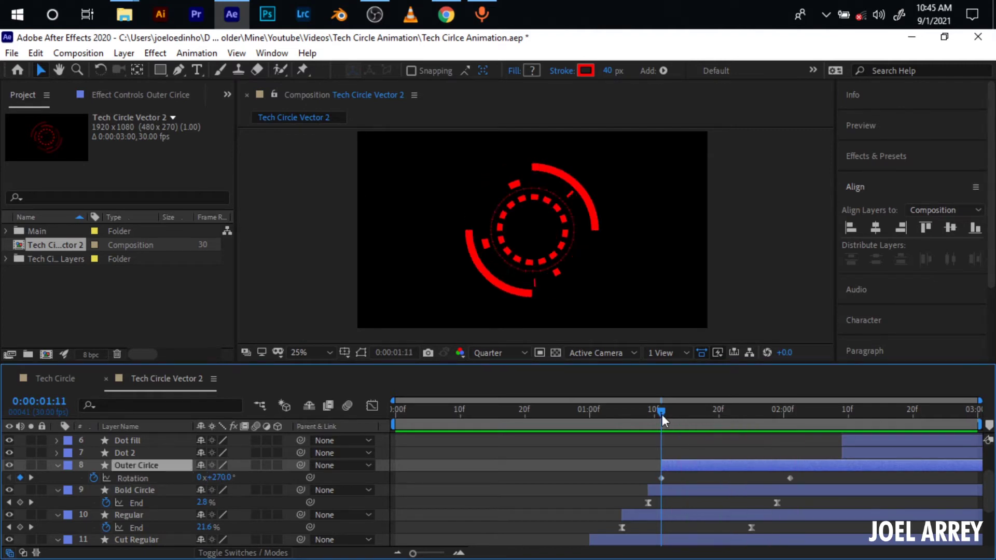
Apply Easy Ease to both Rotation keyframes of the Outer Cirlce layer
{"action": "left_click_drag", "start_coordinate": [648, 474], "coordinate": [817, 476]}
{"action": "key", "text": "F9"}
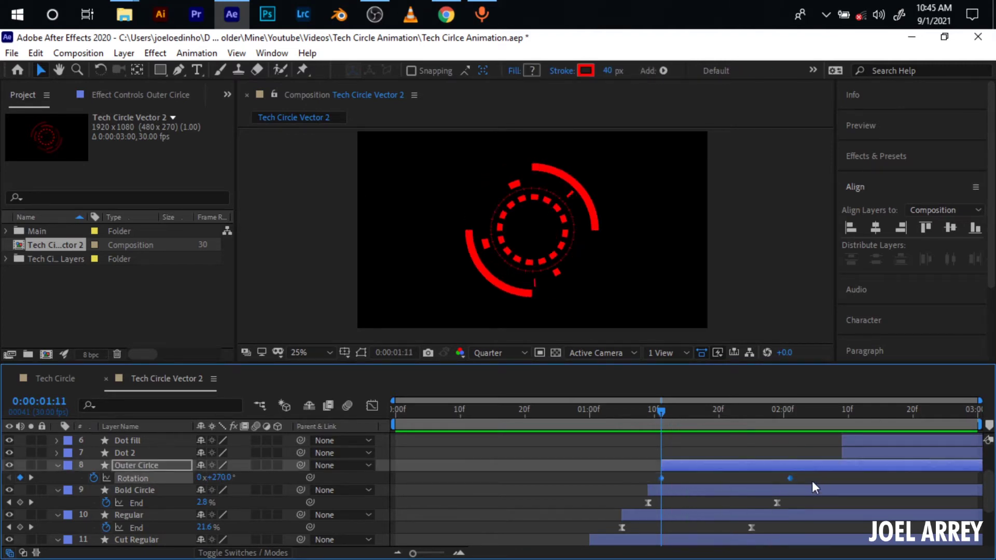
{"action": "left_click", "coordinate": [752, 467]}
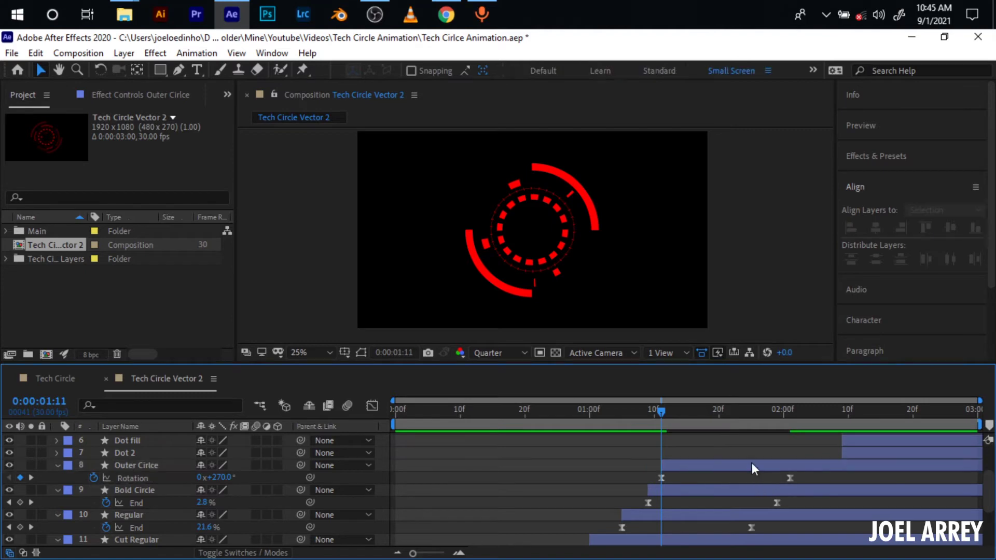
{"action": "left_click", "coordinate": [882, 463]}
Move the Outer cut circle layer directly above Outer Cirlce in the stack and start it at 0:00:01:11
{"action": "scroll", "coordinate": [260, 475], "scroll_direction": "up", "scroll_amount": 3}
{"action": "left_click", "coordinate": [161, 476]}
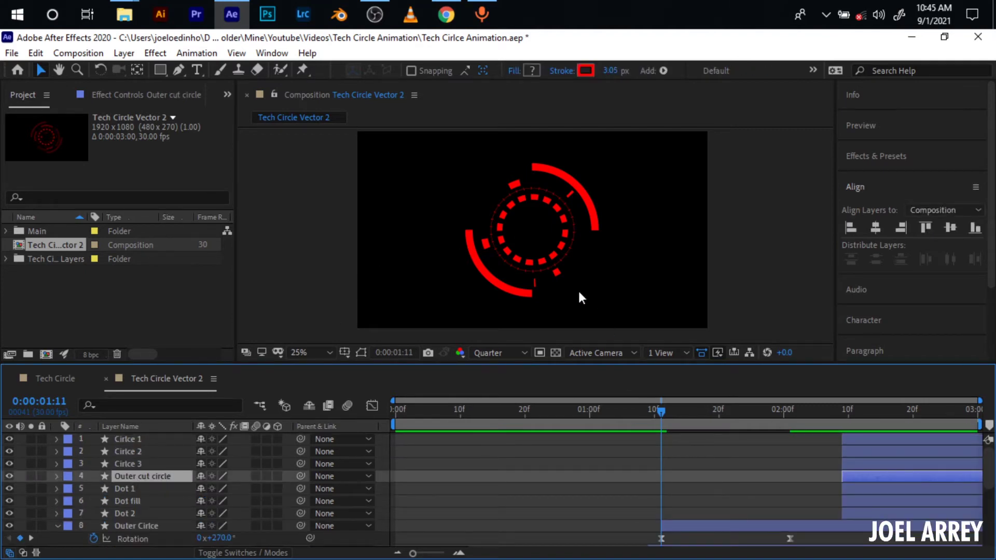
{"action": "left_click", "coordinate": [894, 410]}
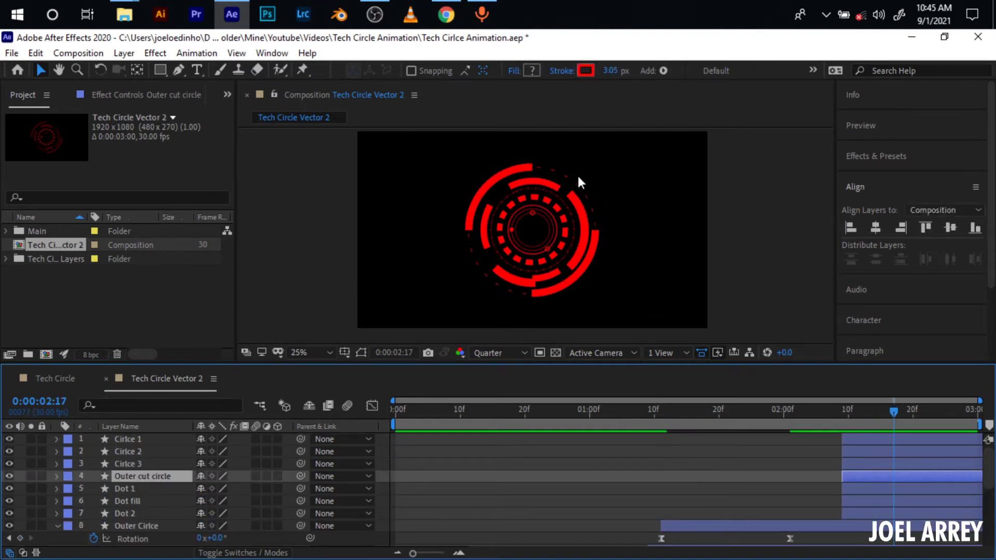
{"action": "left_click_drag", "start_coordinate": [808, 480], "coordinate": [671, 476]}
{"action": "left_click_drag", "start_coordinate": [131, 476], "coordinate": [135, 521]}
{"action": "key", "text": "i"}
{"action": "scroll", "coordinate": [706, 467], "scroll_direction": "down", "scroll_amount": 2}
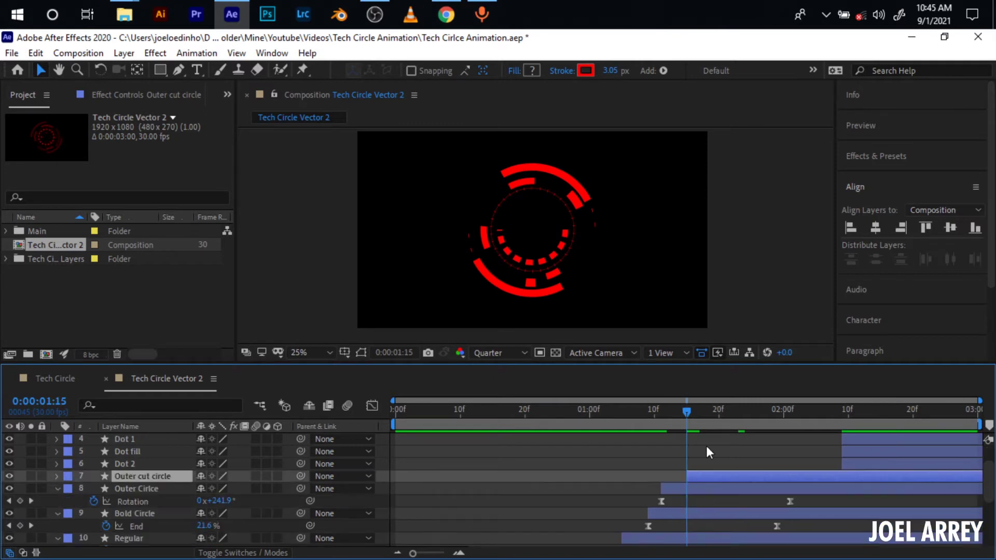
{"action": "key", "text": "j"}
{"action": "key", "text": "bracketleft"}
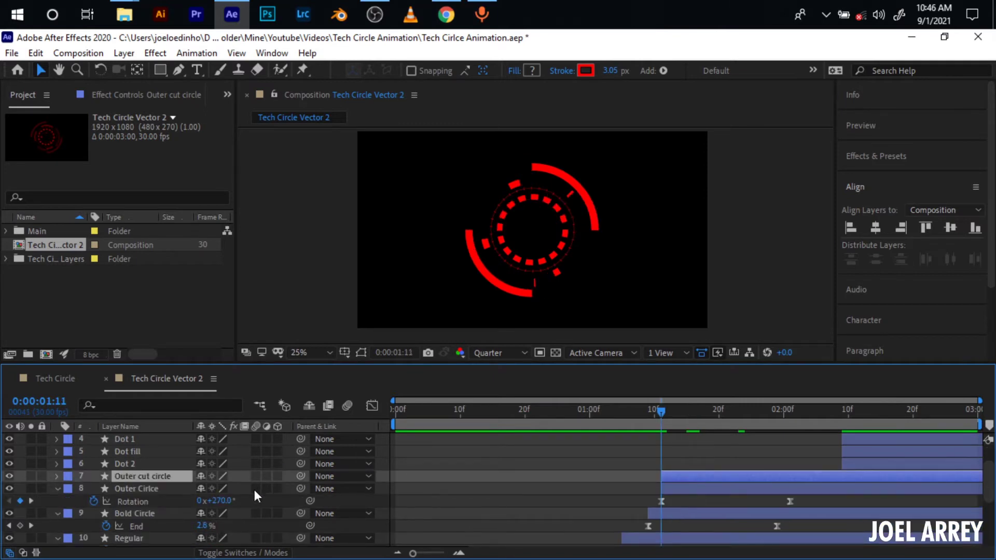
Keyframe the Outer cut circle layer's Rotation with -270° at 0:00:01:11 and 0° at 0:00:02:01
{"action": "key", "text": "r"}
{"action": "left_click", "coordinate": [94, 489]}
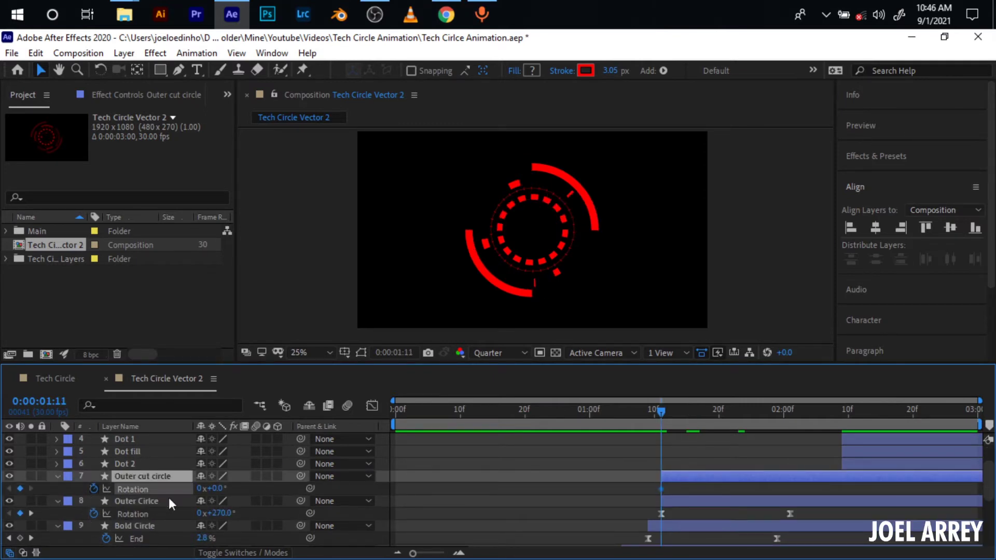
{"action": "key", "text": "shift+Page_Down"}
{"action": "key", "text": "shift+Page_Down"}
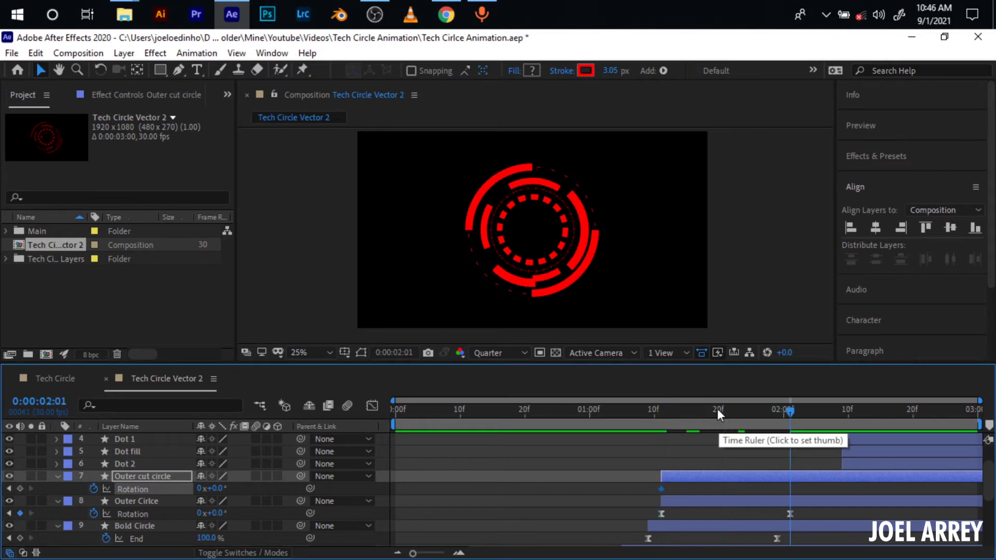
{"action": "left_click", "coordinate": [20, 489]}
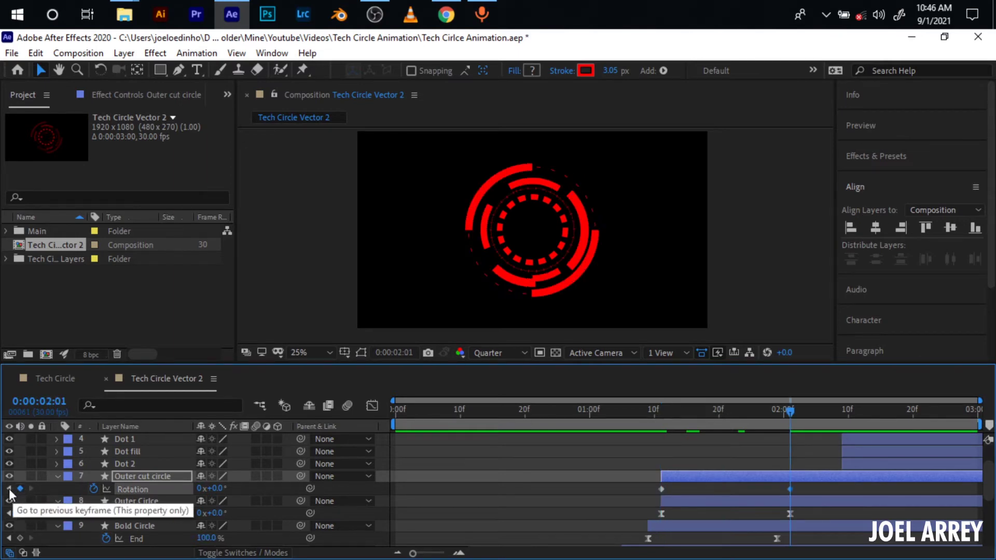
{"action": "left_click", "coordinate": [8, 488]}
{"action": "left_click", "coordinate": [216, 489]}
{"action": "type", "text": "-270"}
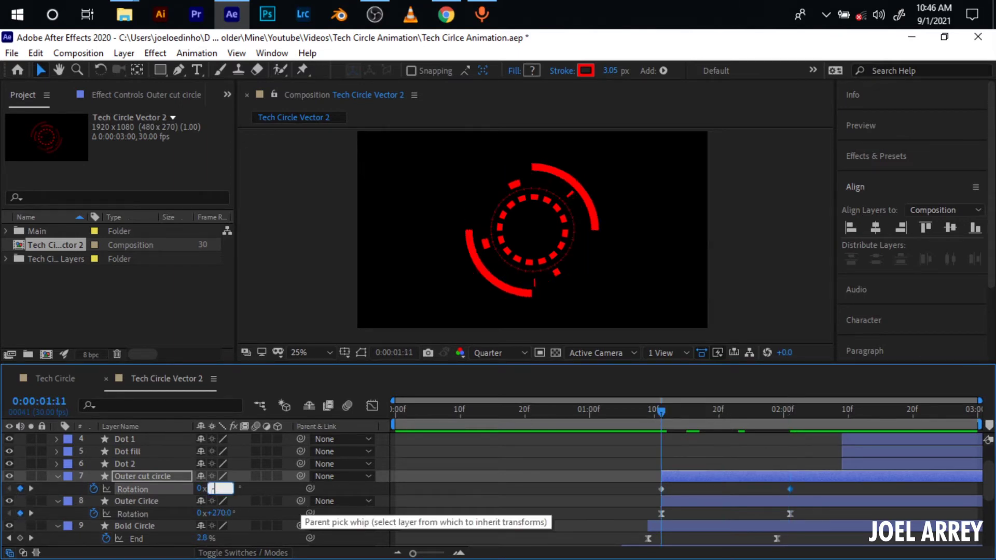
{"action": "key", "text": "Return"}
Apply Easy Ease to the Outer cut circle layer's Rotation keyframes and scrub through the animation to 0:00:02:15
{"action": "left_click_drag", "start_coordinate": [649, 488], "coordinate": [821, 494]}
{"action": "key", "text": "F9"}
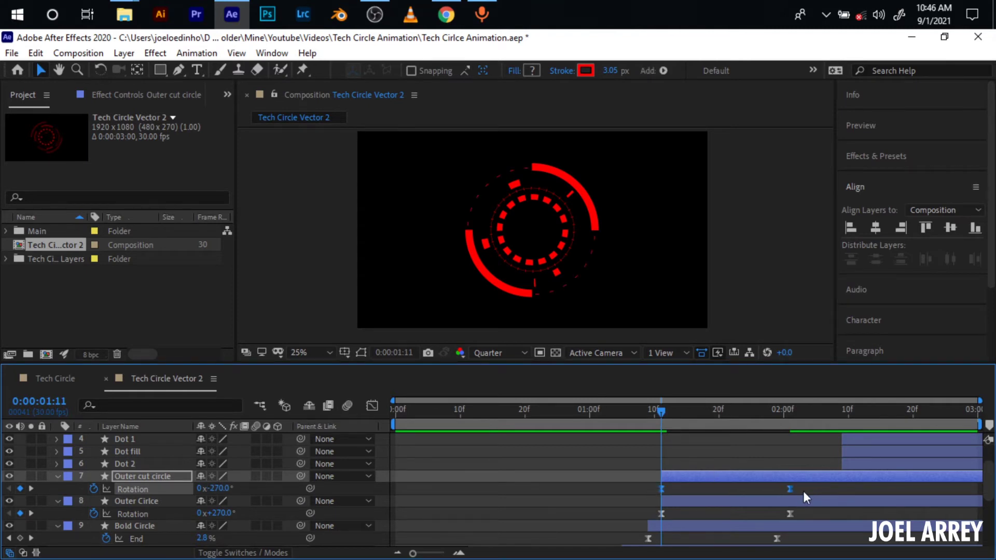
{"action": "left_click", "coordinate": [785, 456]}
{"action": "left_click_drag", "start_coordinate": [781, 415], "coordinate": [856, 441]}
Move the layers Cirlce 1, Cirlce 2 and Cirlce 3 directly above Outer cut circle and start them at 0:00:01:25
{"action": "scroll", "coordinate": [846, 459], "scroll_direction": "up", "scroll_amount": 3}
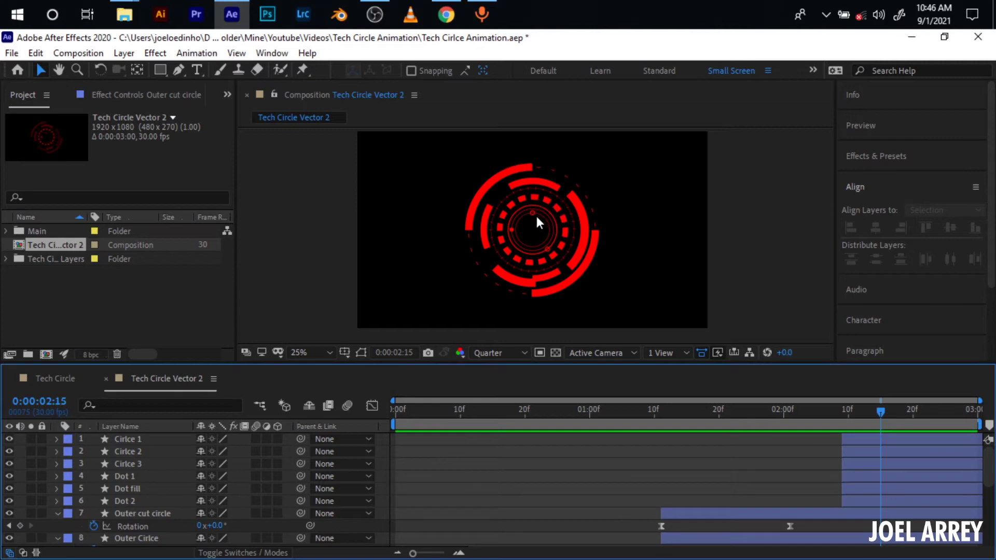
{"action": "scroll", "coordinate": [537, 216], "scroll_direction": "up", "scroll_amount": 2}
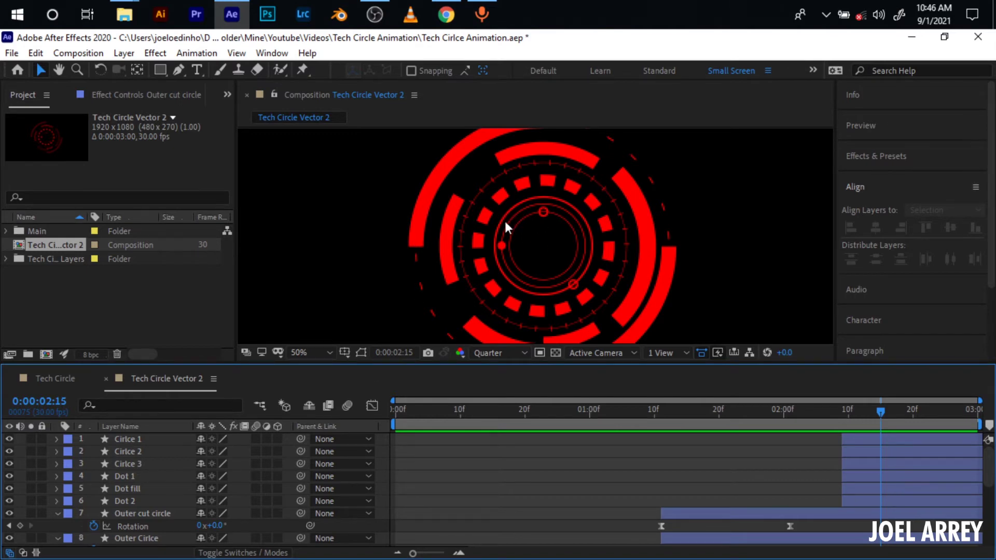
{"action": "left_click", "coordinate": [127, 439]}
{"action": "left_click", "coordinate": [132, 464], "text": "shift"}
{"action": "left_click_drag", "start_coordinate": [132, 448], "coordinate": [133, 514]}
{"action": "left_click", "coordinate": [751, 410]}
{"action": "key", "text": "alt+bracketleft"}
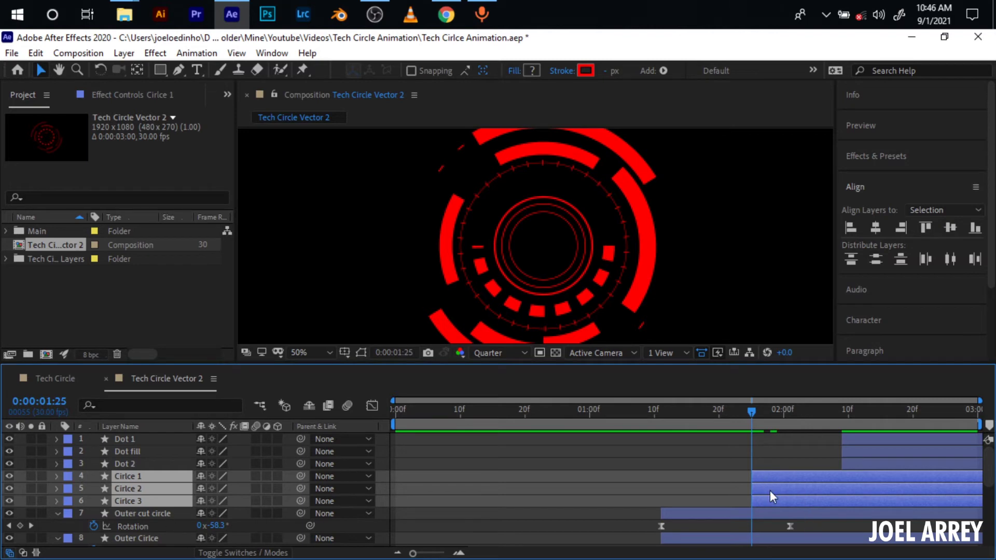
Add Trim Paths to the Cirlce 1 layer's contents and reveal its properties
{"action": "left_click", "coordinate": [57, 476]}
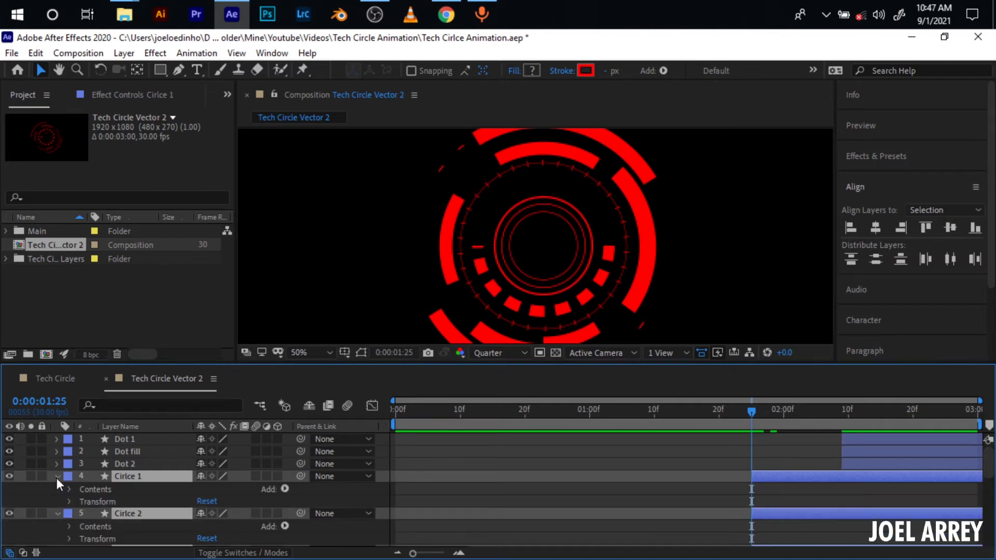
{"action": "left_click", "coordinate": [284, 489]}
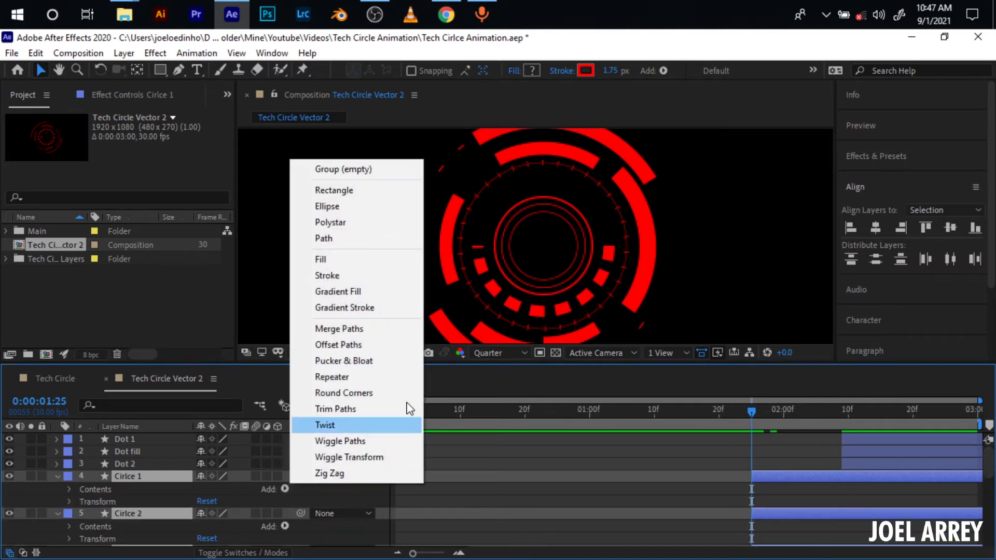
{"action": "left_click", "coordinate": [379, 409]}
{"action": "scroll", "coordinate": [70, 484], "scroll_direction": "down", "scroll_amount": 1}
{"action": "left_click", "coordinate": [82, 477]}
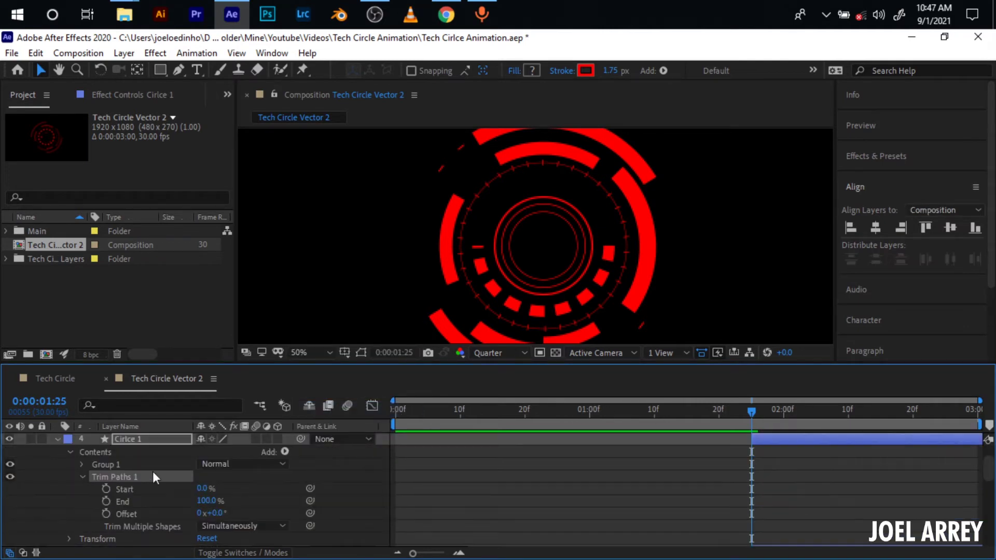
Keyframe the Cirlce 1 layer's Trim Paths End with 0% at 0:00:01:25 and 100% at 0:00:02:15
{"action": "left_click", "coordinate": [106, 502]}
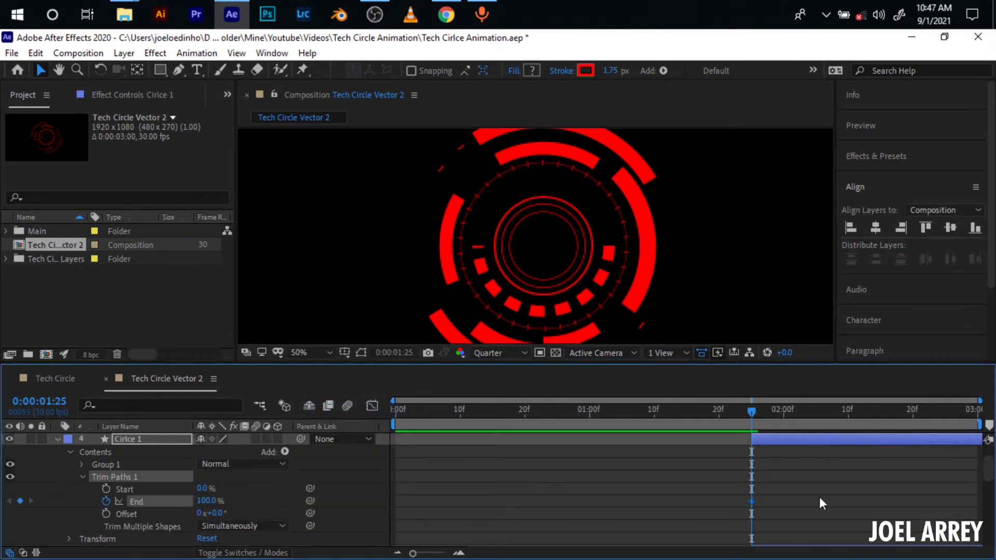
{"action": "key", "text": "shift+Page_Down"}
{"action": "key", "text": "shift+Page_Down"}
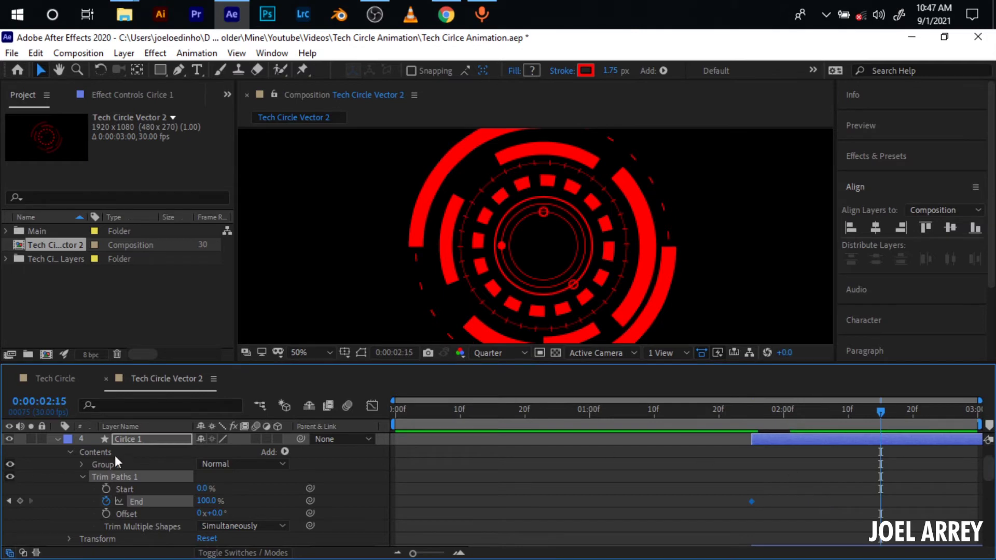
{"action": "left_click", "coordinate": [20, 501]}
{"action": "left_click", "coordinate": [9, 501]}
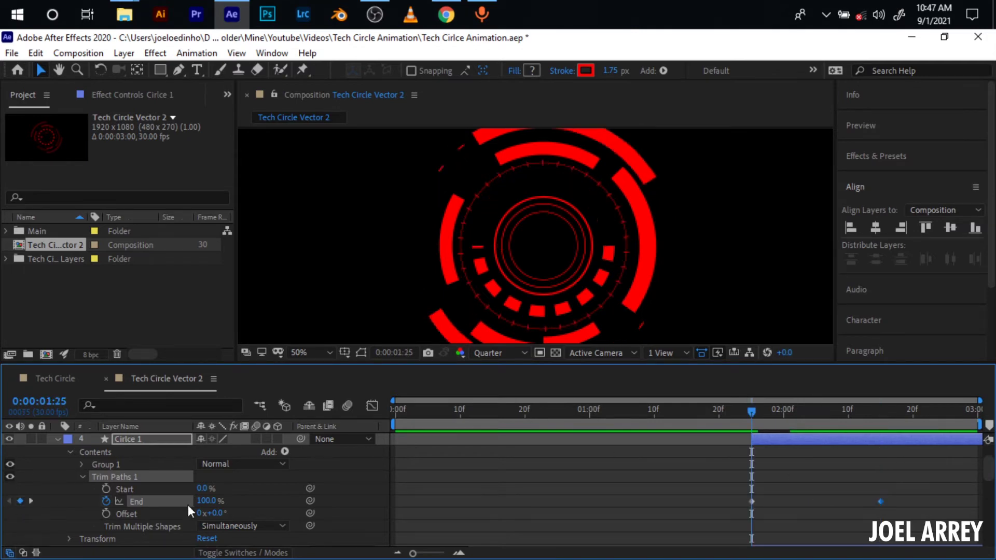
{"action": "type", "text": "0"}
{"action": "key", "text": "Return"}
Copy Cirlce 1's Trim Paths End animation to the Cirlce 2 and Cirlce 3 layers and show their keyframes
{"action": "scroll", "coordinate": [748, 462], "scroll_direction": "down", "scroll_amount": 3}
{"action": "left_click", "coordinate": [748, 462]}
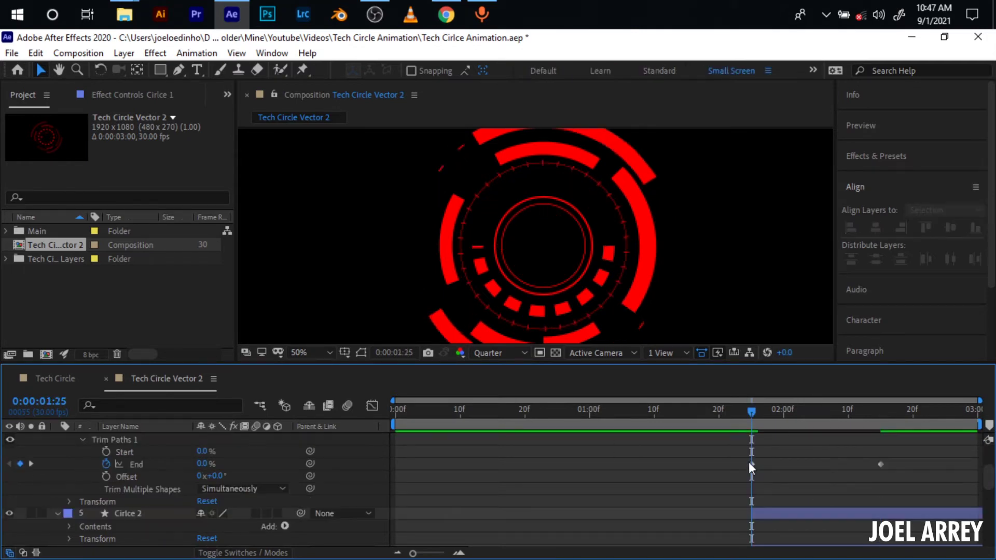
{"action": "left_click_drag", "start_coordinate": [734, 459], "coordinate": [895, 481]}
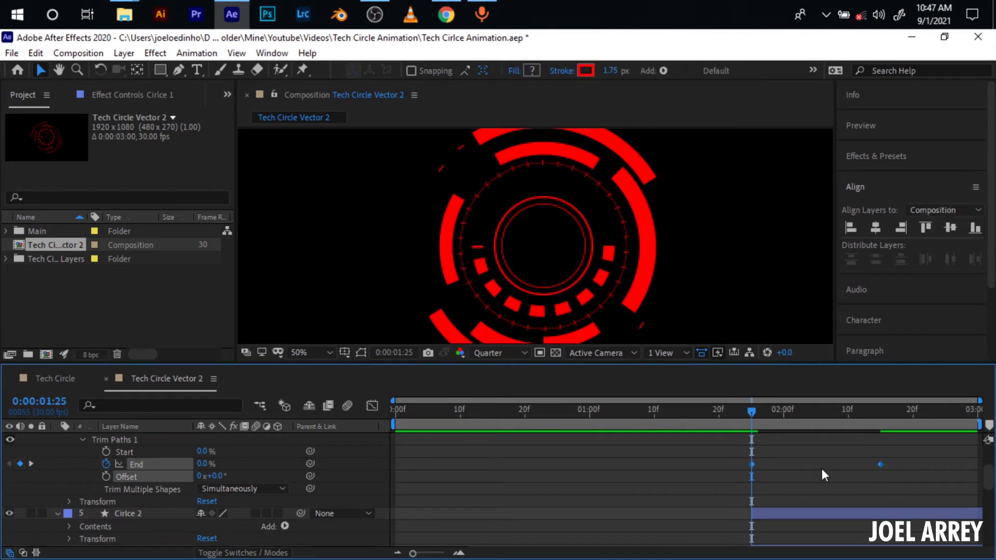
{"action": "key", "text": "u"}
{"action": "left_click", "coordinate": [783, 464]}
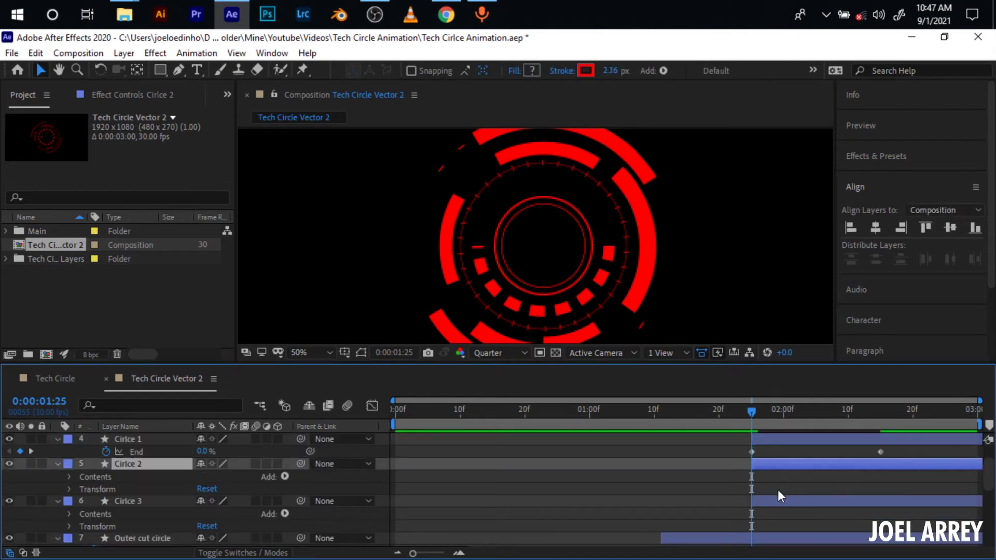
{"action": "left_click", "coordinate": [779, 499], "text": "ctrl"}
{"action": "key", "text": "ctrl+v"}
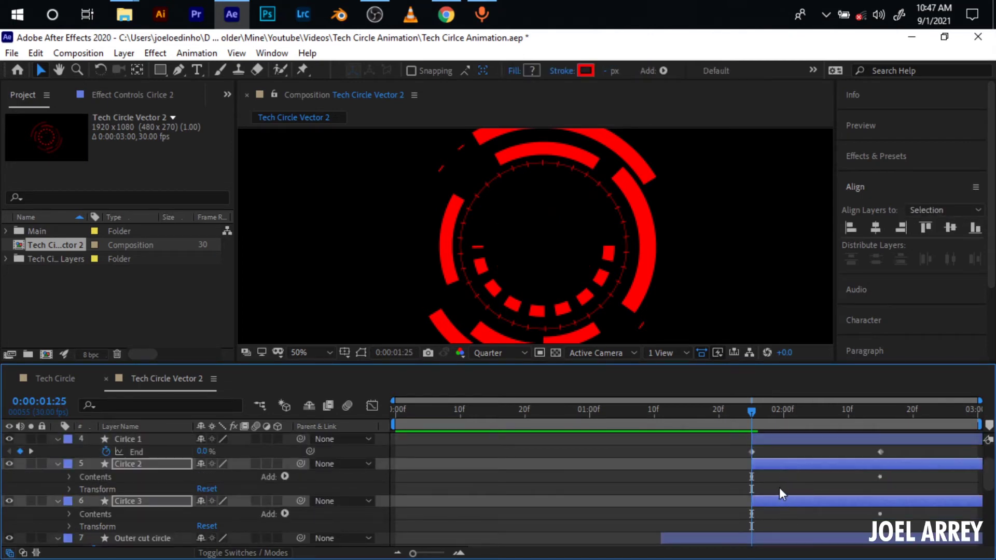
{"action": "key", "text": "u"}
Set the Cirlce 3 layer's Trim Paths Offset to -270° and collapse it to its keyframed properties
{"action": "left_click", "coordinate": [767, 484]}
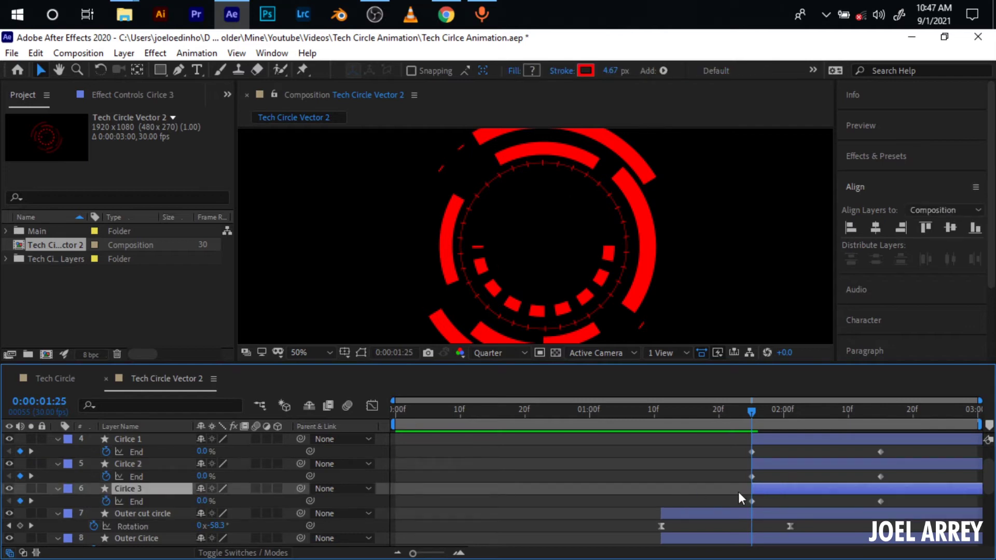
{"action": "left_click", "coordinate": [56, 489]}
{"action": "left_click", "coordinate": [56, 489]}
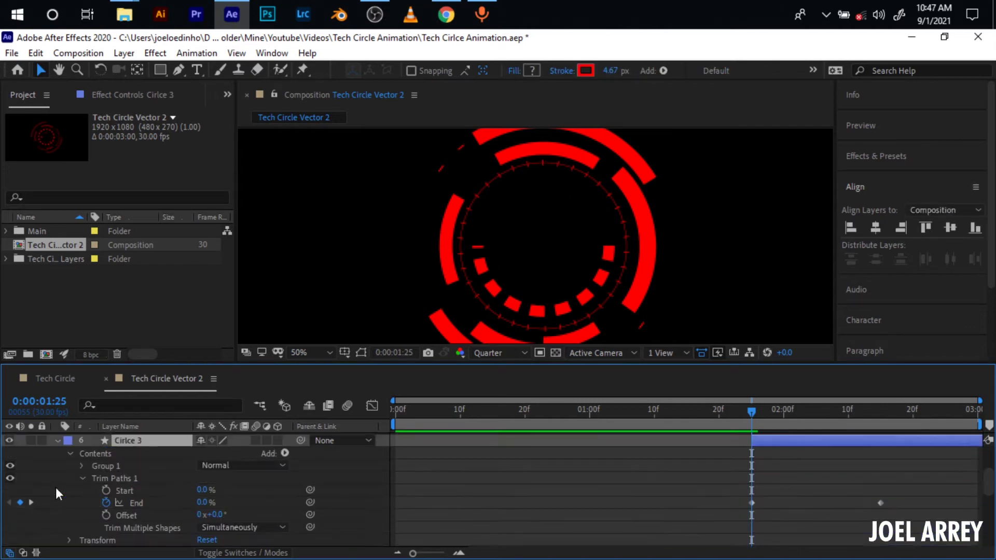
{"action": "left_click", "coordinate": [218, 514]}
{"action": "type", "text": "-270"}
{"action": "key", "text": "Return"}
{"action": "key", "text": "u"}
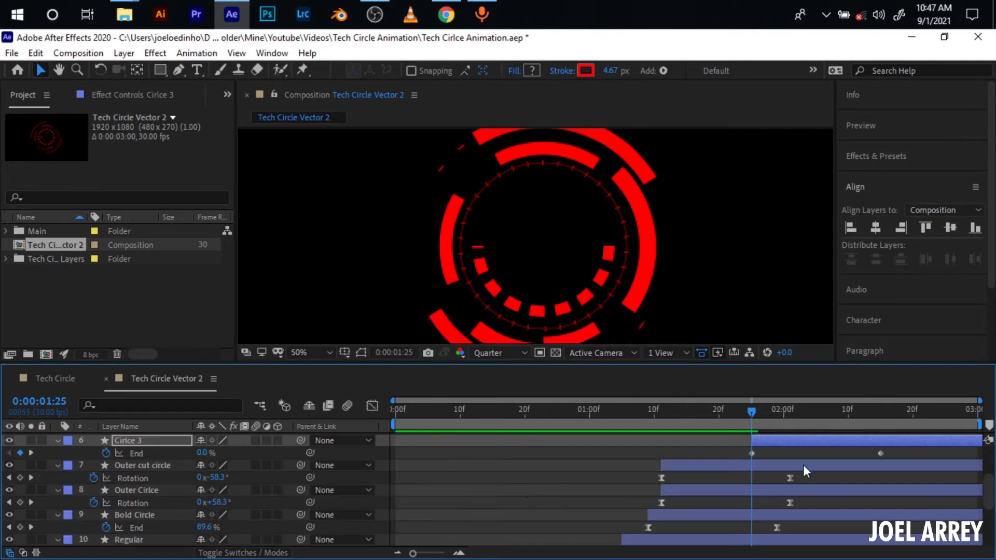
Set the Cirlce 2 layer's Trim Paths Offset to 180° and collapse it to its keyframed properties
{"action": "left_click", "coordinate": [775, 489]}
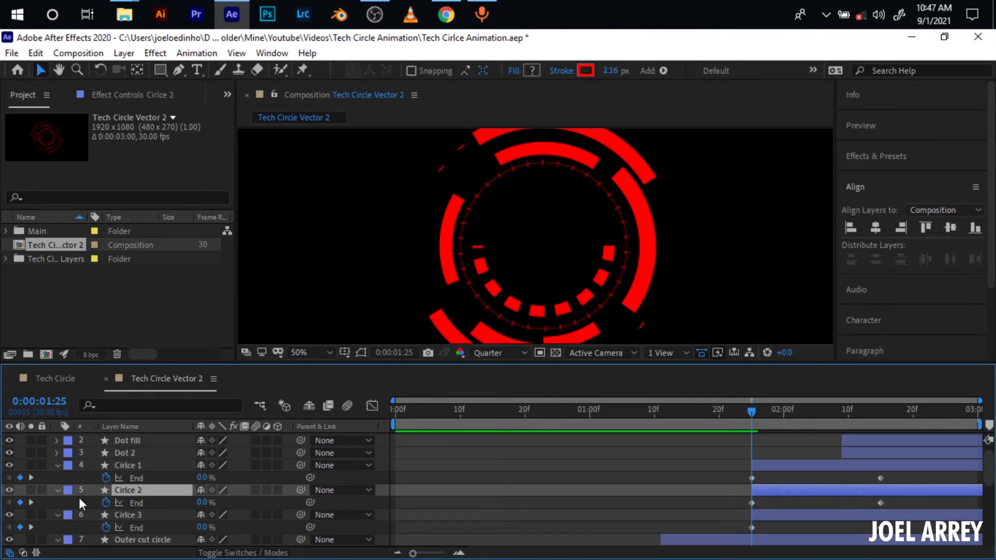
{"action": "left_click", "coordinate": [57, 489]}
{"action": "left_click", "coordinate": [57, 490]}
{"action": "scroll", "coordinate": [82, 487], "scroll_direction": "down", "scroll_amount": 2}
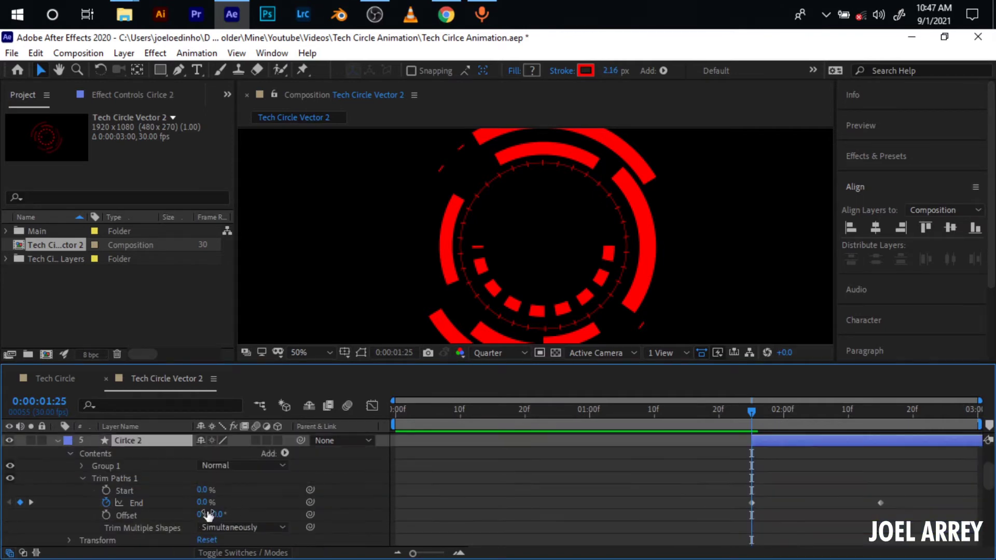
{"action": "type", "text": "180"}
{"action": "key", "text": "Return"}
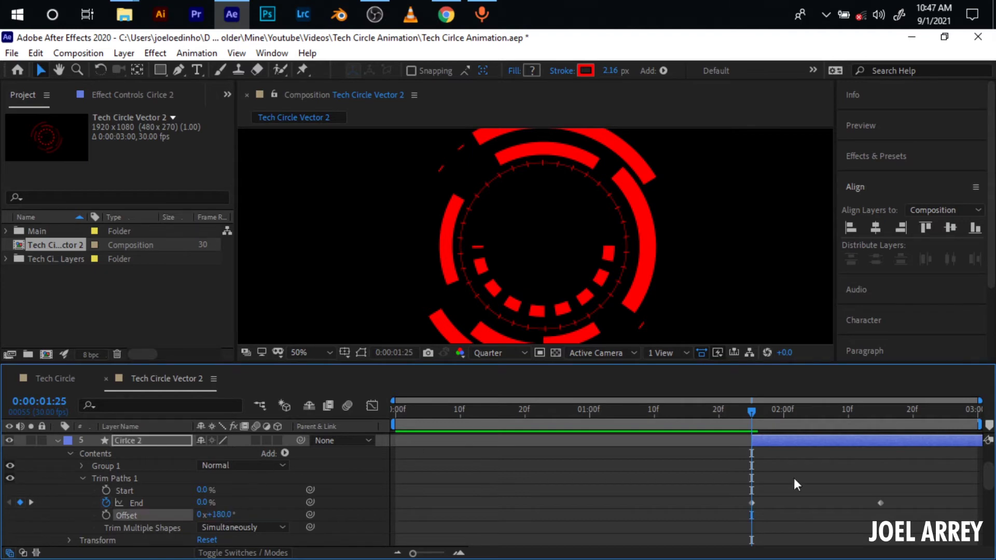
{"action": "key", "text": "u"}
Apply Easy Ease to the three circles' End keyframes and start Cirlce 2 at 0:00:01:28 and Cirlce 1 at 0:00:02:03
{"action": "left_click", "coordinate": [775, 454]}
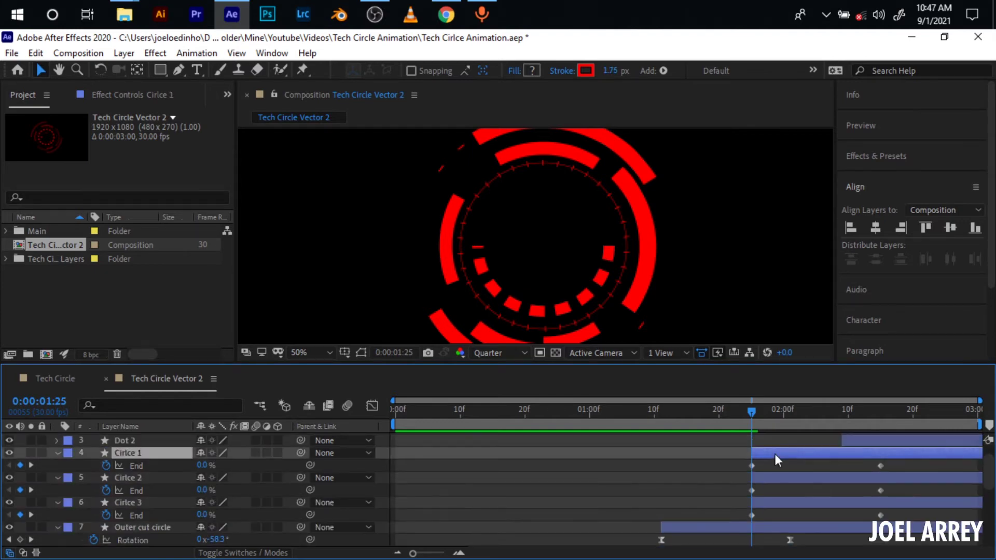
{"action": "key", "text": "u"}
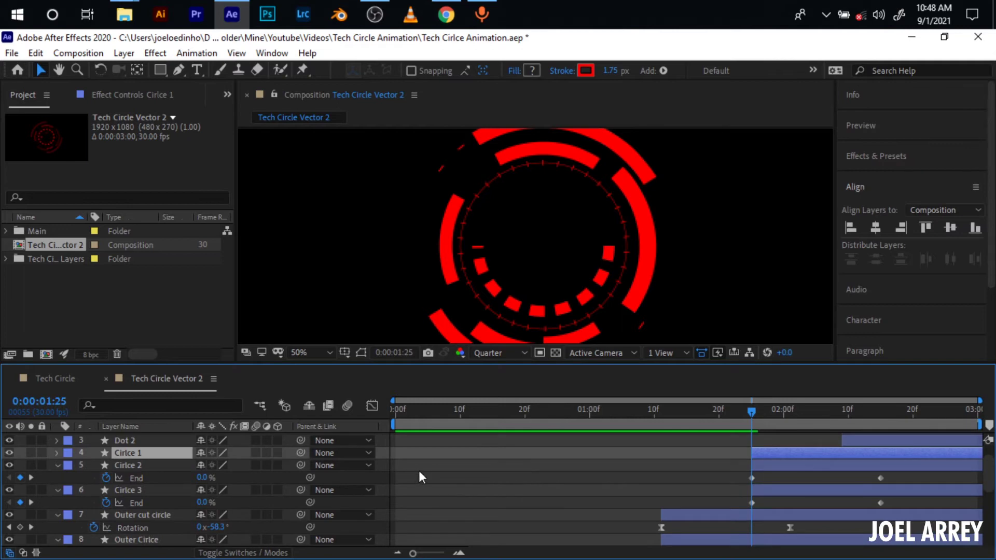
{"action": "key", "text": "u"}
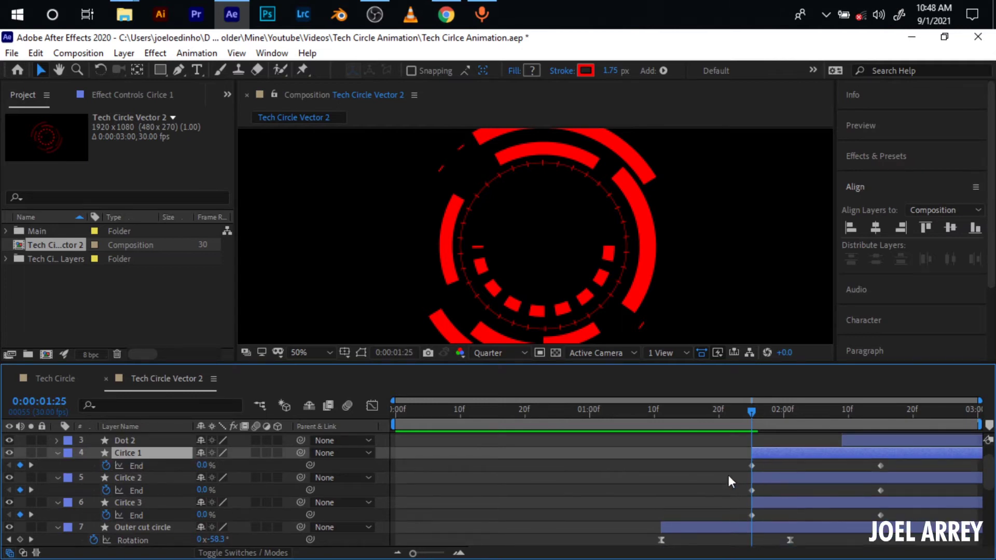
{"action": "left_click_drag", "start_coordinate": [724, 462], "coordinate": [923, 532]}
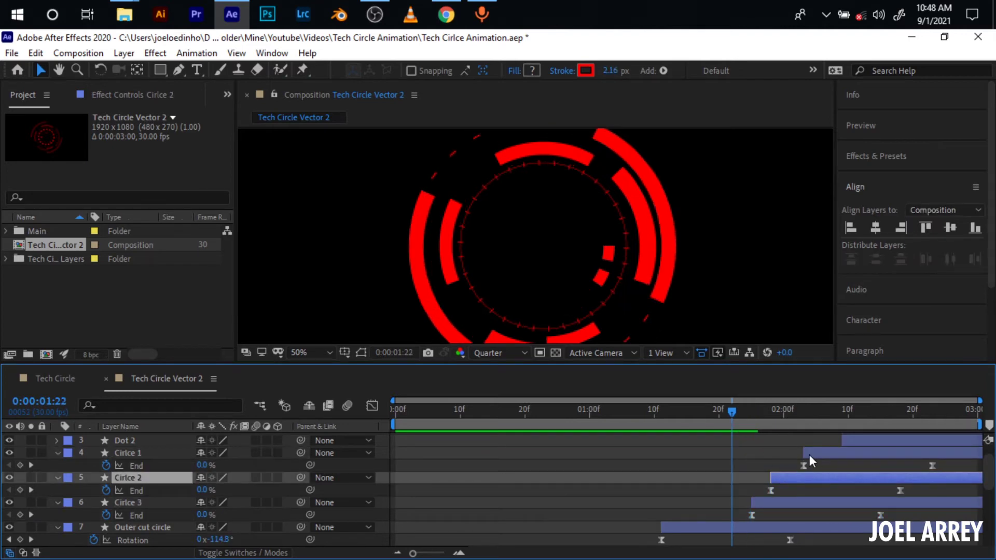
Preview the staggered circle reveals from 0:00:01:25 to 0:00:02:12
{"action": "left_click_drag", "start_coordinate": [787, 412], "coordinate": [758, 423]}
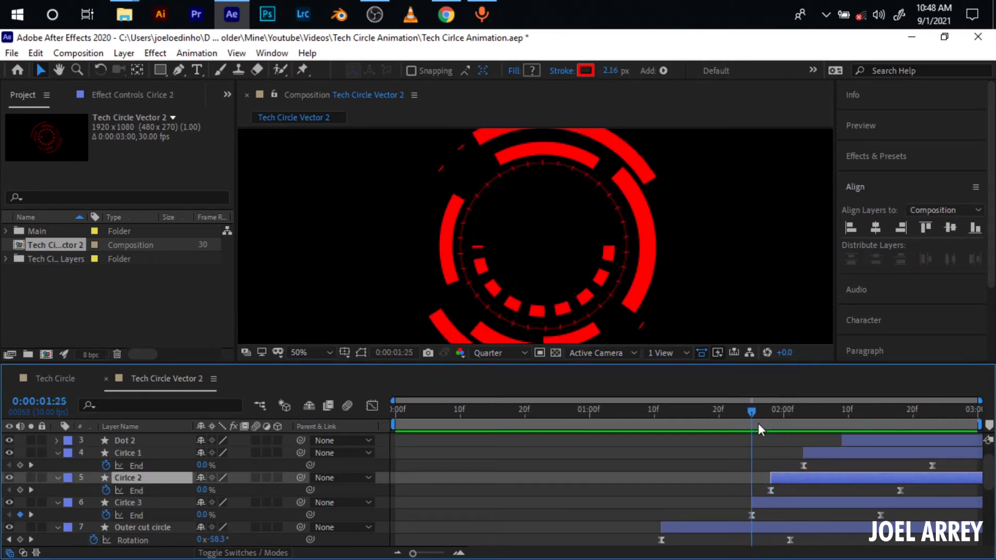
{"action": "left_click", "coordinate": [742, 445]}
{"action": "scroll", "coordinate": [851, 459], "scroll_direction": "up", "scroll_amount": 2}
{"action": "key", "text": "space"}
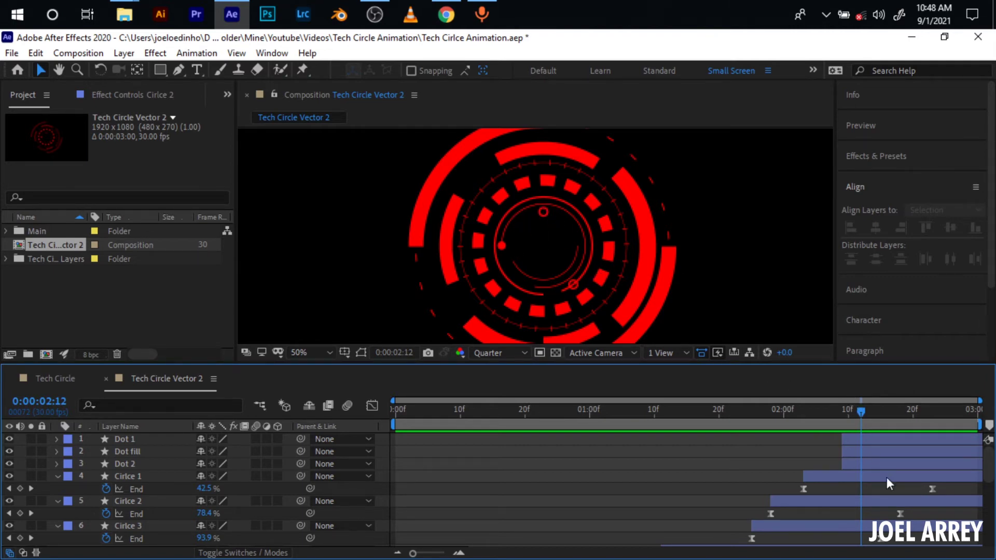
Toggle the visibility of the dot and Cirlce 1 layers to identify which dot sits on which circle
{"action": "left_click", "coordinate": [815, 527]}
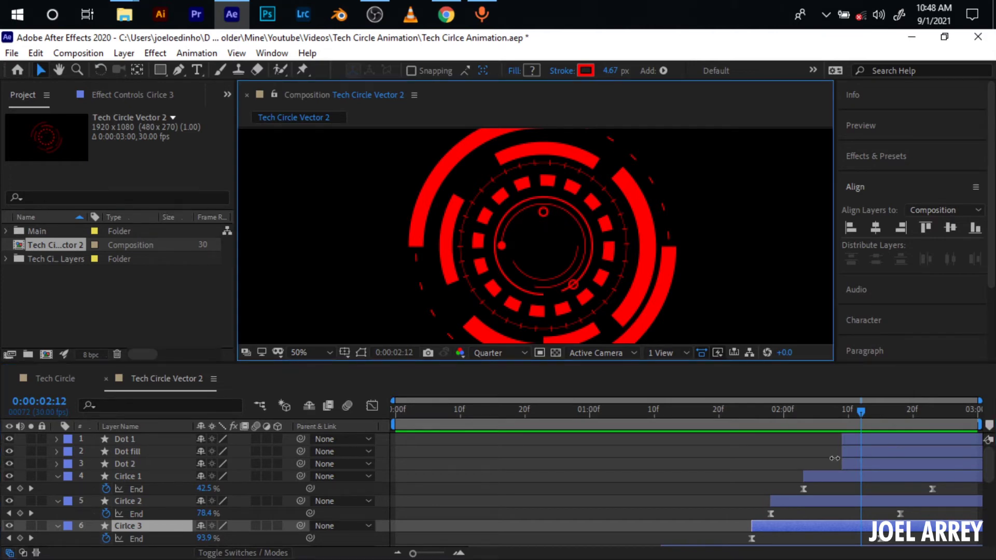
{"action": "left_click", "coordinate": [10, 452]}
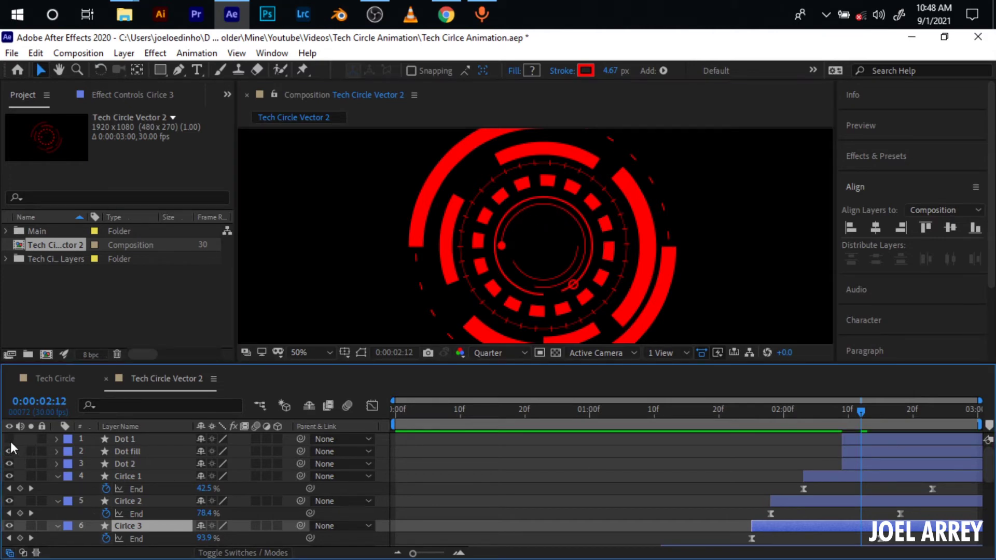
{"action": "left_click", "coordinate": [8, 450]}
{"action": "left_click", "coordinate": [8, 450]}
{"action": "left_click", "coordinate": [8, 461]}
{"action": "left_click", "coordinate": [9, 462]}
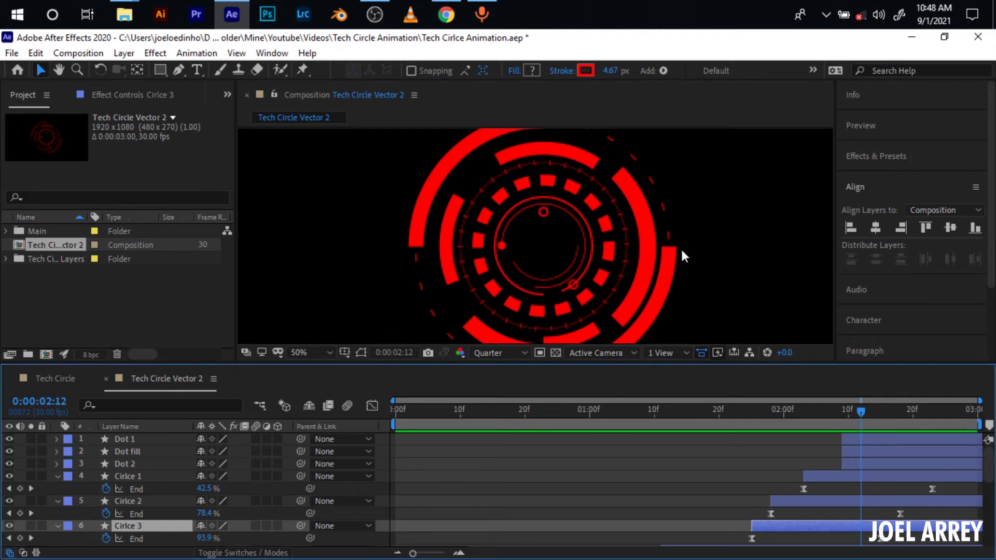
{"action": "left_click", "coordinate": [9, 476]}
{"action": "left_click", "coordinate": [9, 475]}
{"action": "left_click", "coordinate": [9, 476]}
{"action": "left_click", "coordinate": [10, 475]}
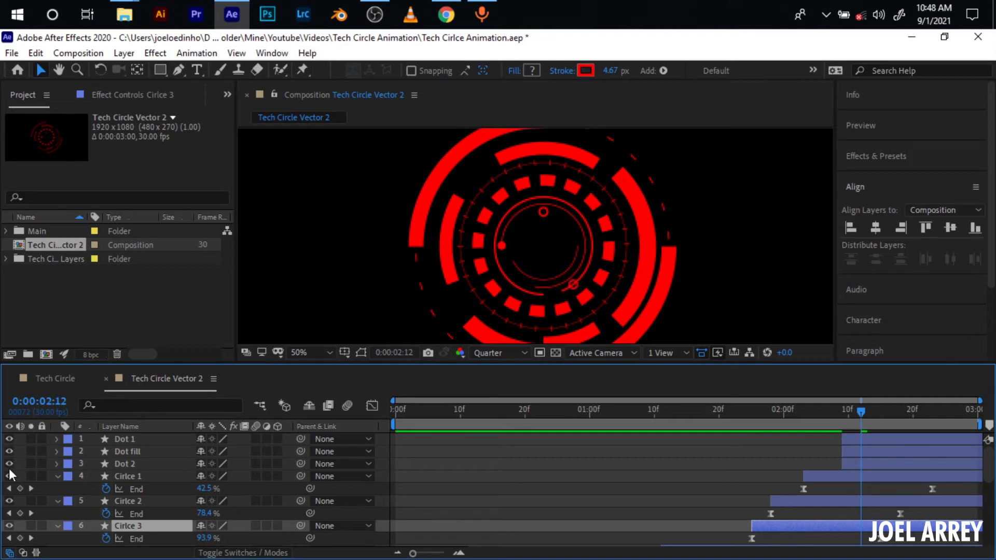
Move the Dot 2 layer to start at 0:00:01:25 together with Cirlce 3
{"action": "left_click", "coordinate": [127, 463]}
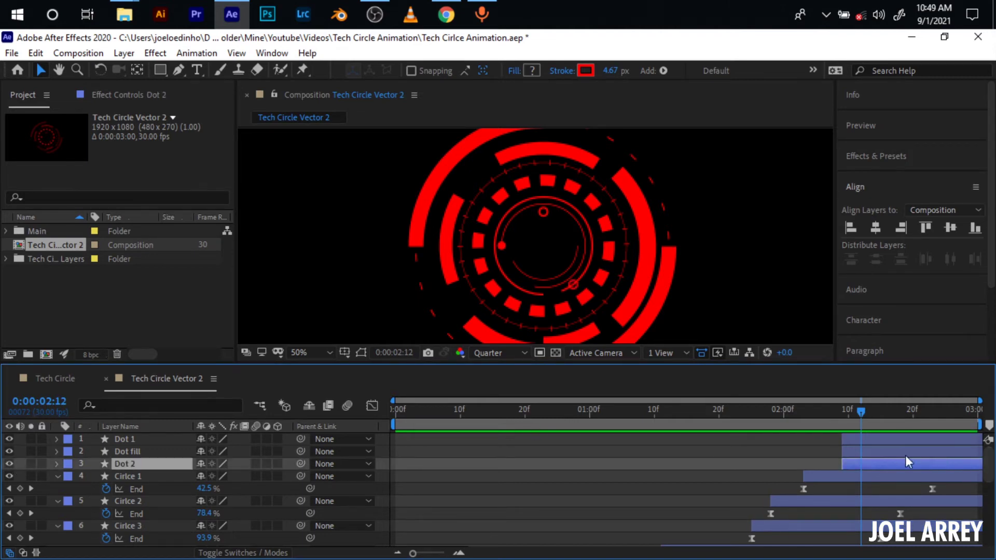
{"action": "left_click_drag", "start_coordinate": [860, 412], "coordinate": [771, 413]}
{"action": "left_click", "coordinate": [793, 525]}
{"action": "left_click", "coordinate": [785, 464]}
{"action": "key", "text": "["}
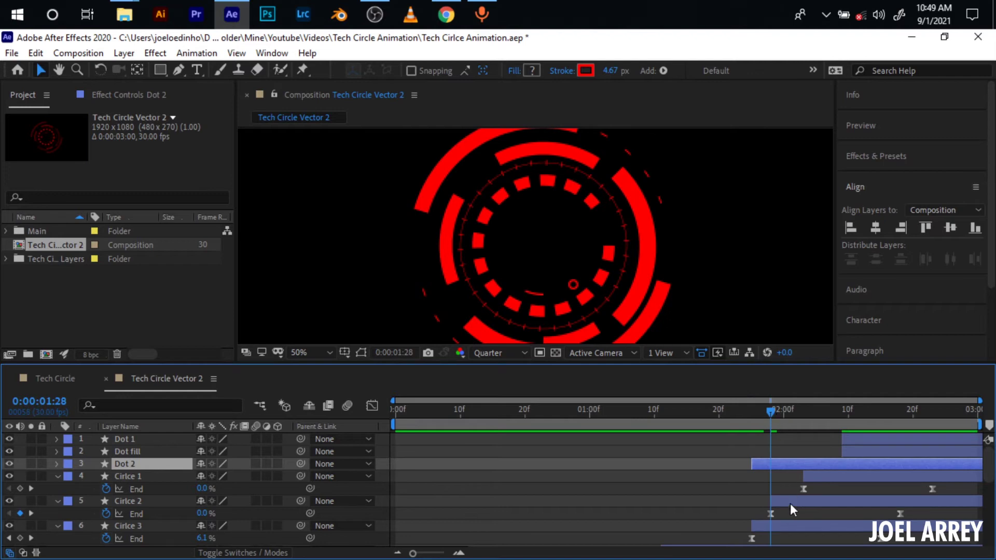
Move the Dot fill layer to start at 0:00:01:28 together with Cirlce 2
{"action": "left_click", "coordinate": [789, 502]}
{"action": "mouse_move", "coordinate": [766, 416]}
{"action": "left_mouse_down"}
{"action": "mouse_move", "coordinate": [795, 408]}
{"action": "mouse_move", "coordinate": [767, 416]}
{"action": "left_mouse_up"}
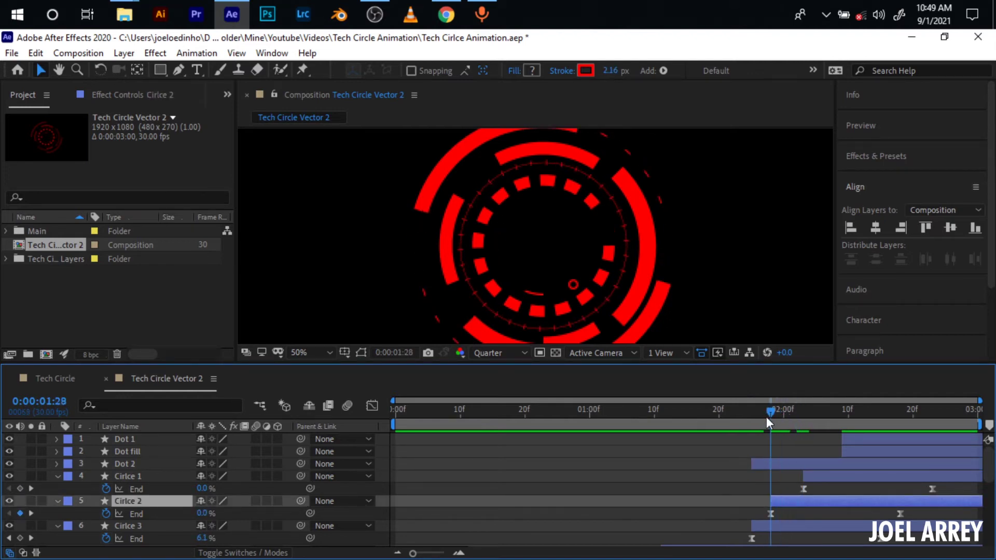
{"action": "left_click", "coordinate": [857, 449]}
{"action": "key", "text": "["}
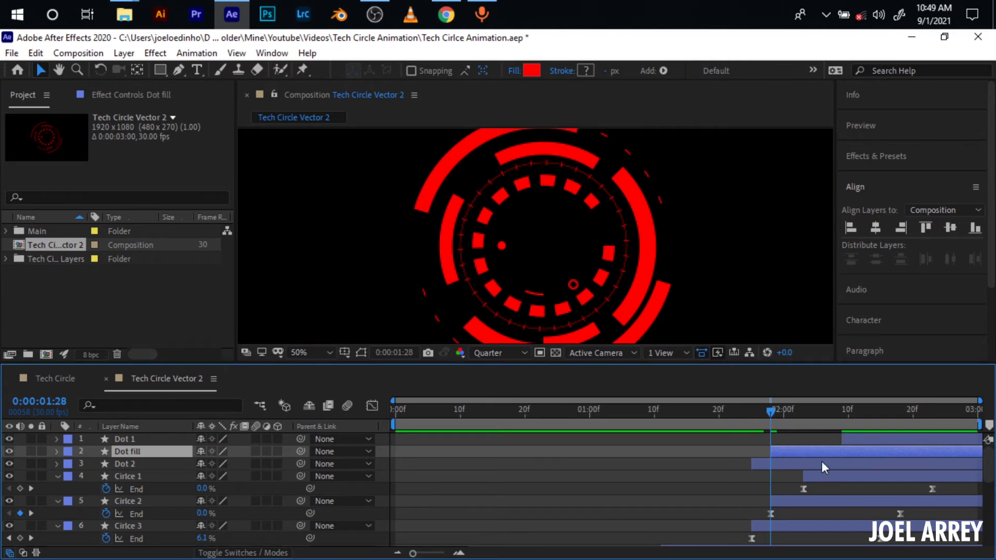
Align the Dot 1 layer's start with Cirlce 1 and move both layers to start at 0:00:02:01
{"action": "left_click_drag", "start_coordinate": [771, 413], "coordinate": [820, 437]}
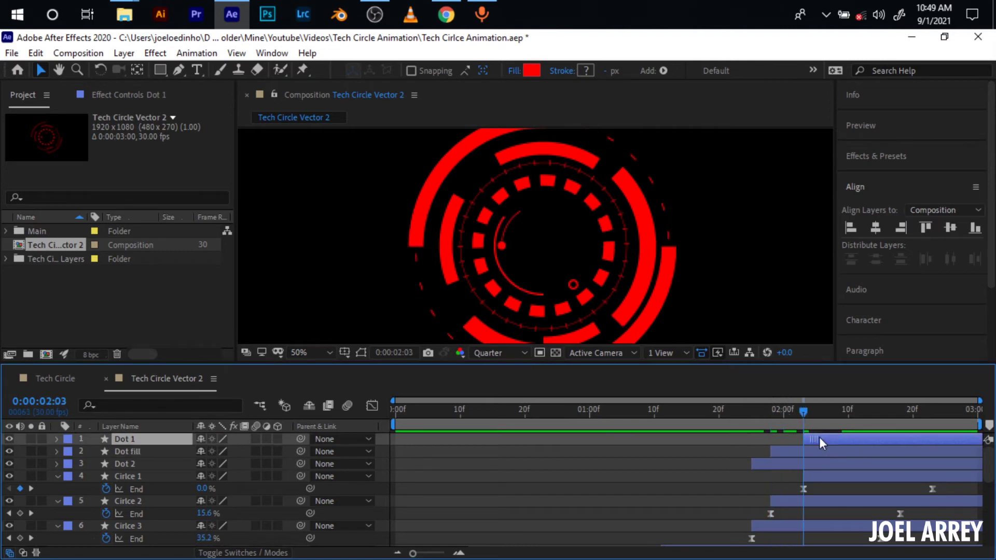
{"action": "left_click", "coordinate": [817, 476], "text": "shift"}
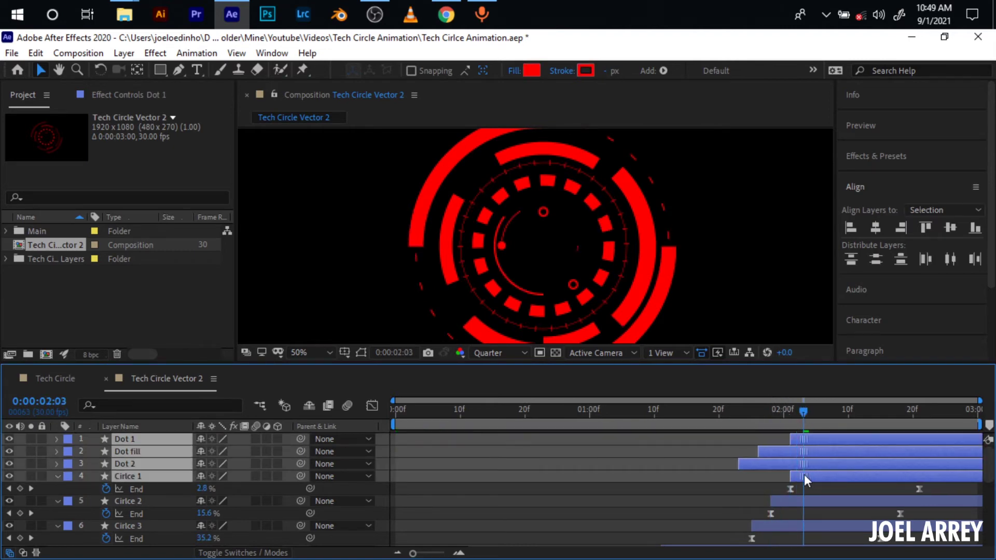
{"action": "left_click", "coordinate": [817, 477]}
{"action": "left_click", "coordinate": [807, 437], "text": "ctrl"}
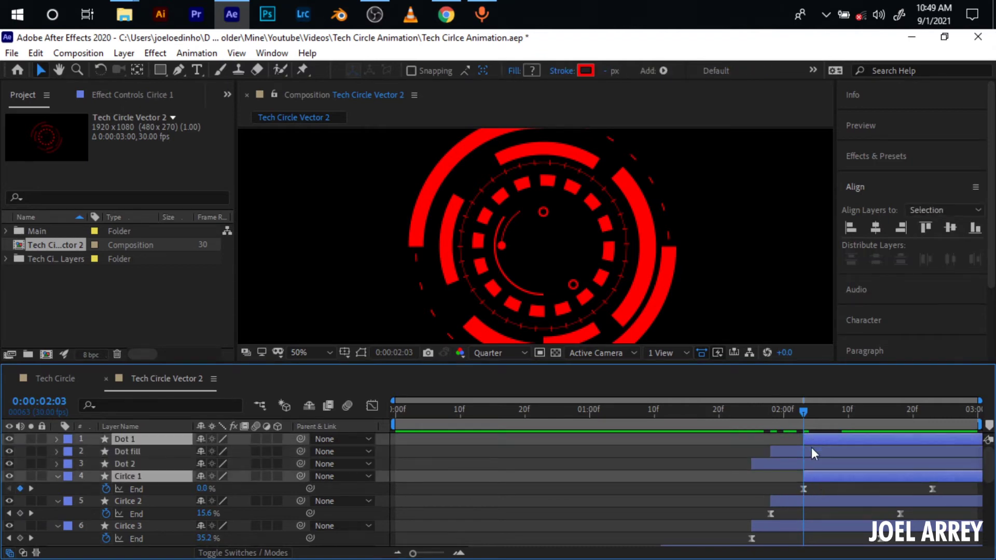
{"action": "left_click_drag", "start_coordinate": [816, 476], "coordinate": [804, 478]}
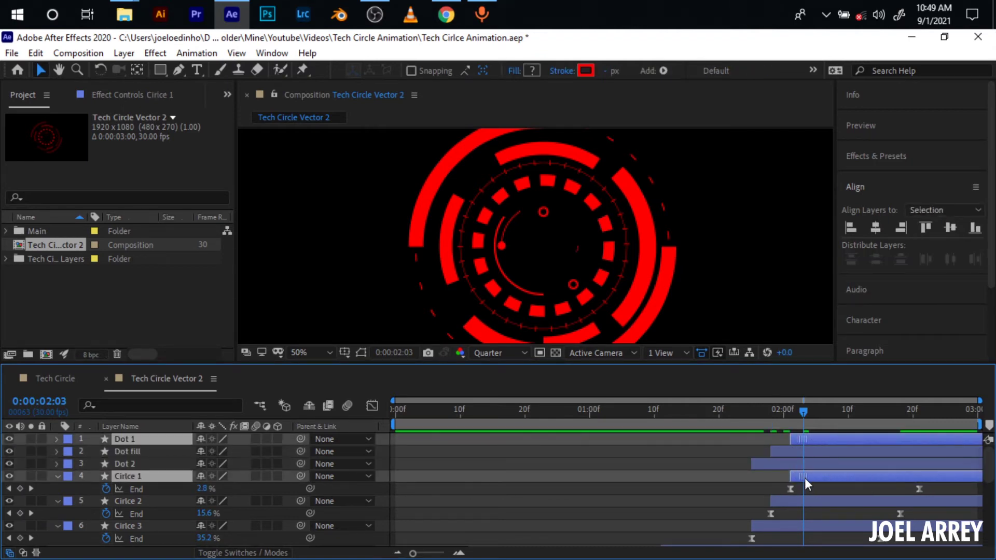
Add a null object to the composition and trim its start to 0:00:02:01
{"action": "left_click", "coordinate": [791, 416]}
{"action": "key", "text": "F2"}
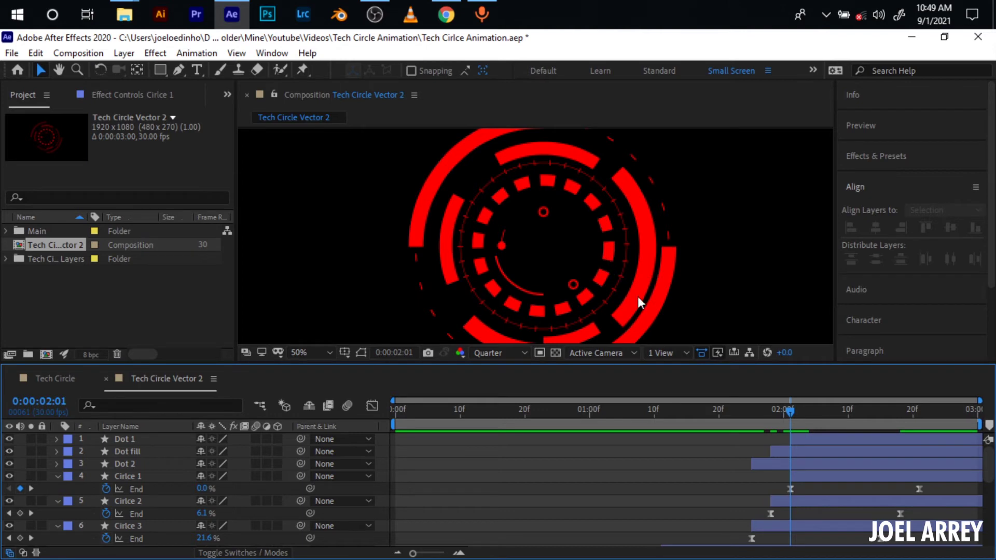
{"action": "left_click", "coordinate": [123, 53]}
{"action": "mouse_move", "coordinate": [173, 69]}
{"action": "left_click", "coordinate": [396, 134]}
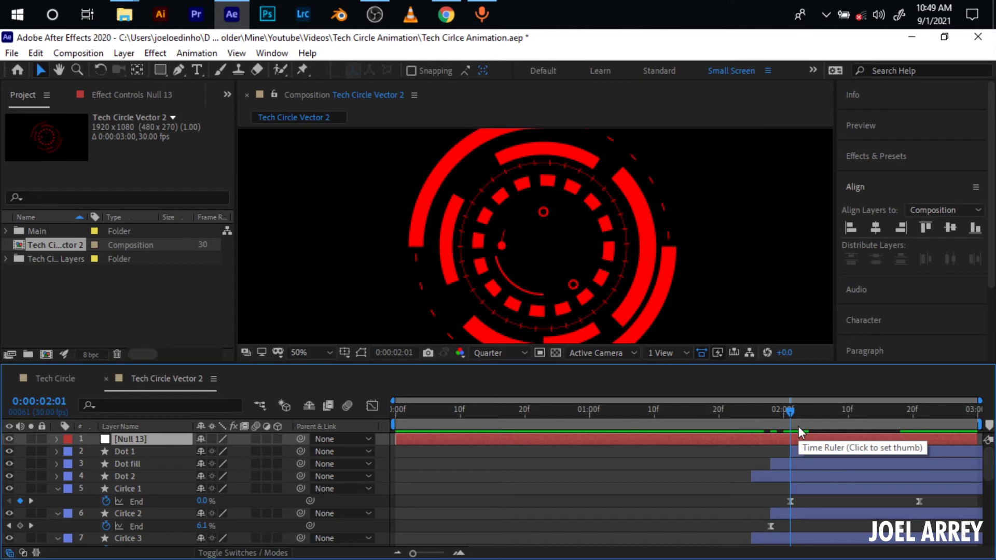
{"action": "key", "text": "alt+bracketleft"}
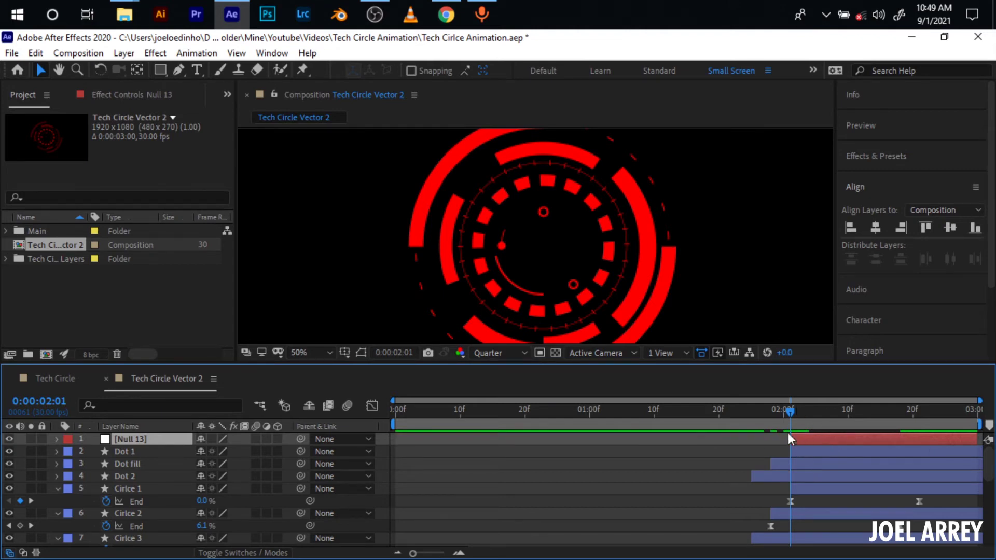
Set the null's rotation to 270° and keyframe it at 0:00:02:01
{"action": "key", "text": "r"}
{"action": "type", "text": "270"}
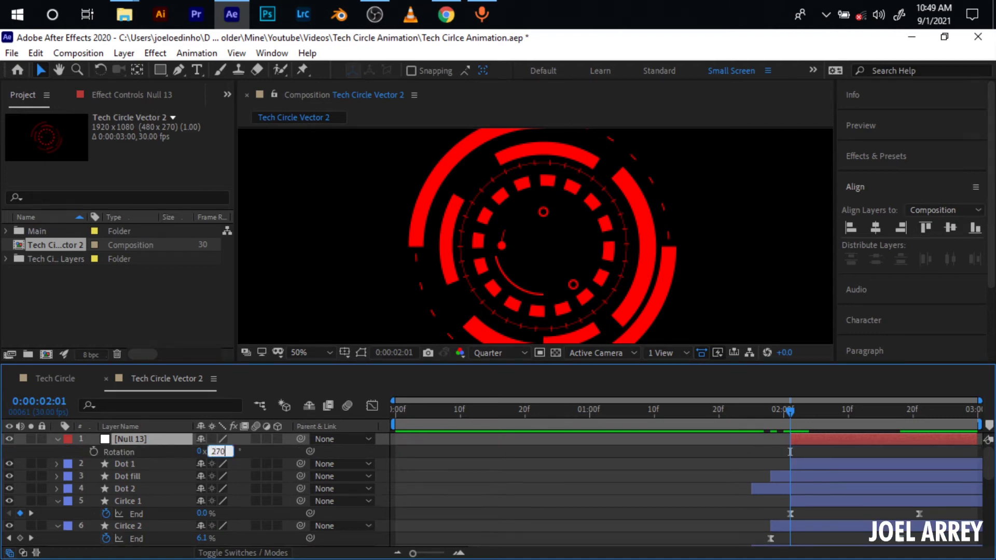
{"action": "key", "text": "Return"}
{"action": "left_click", "coordinate": [94, 452]}
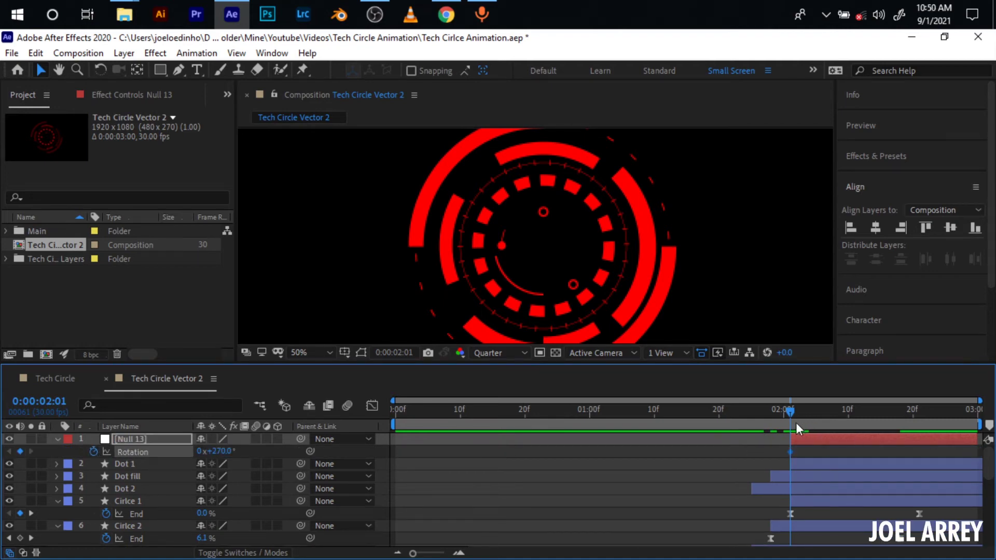
Keyframe the null's rotation at 0° at 0:00:02:21 and apply Easy Ease to both rotation keyframes
{"action": "key", "text": "space"}
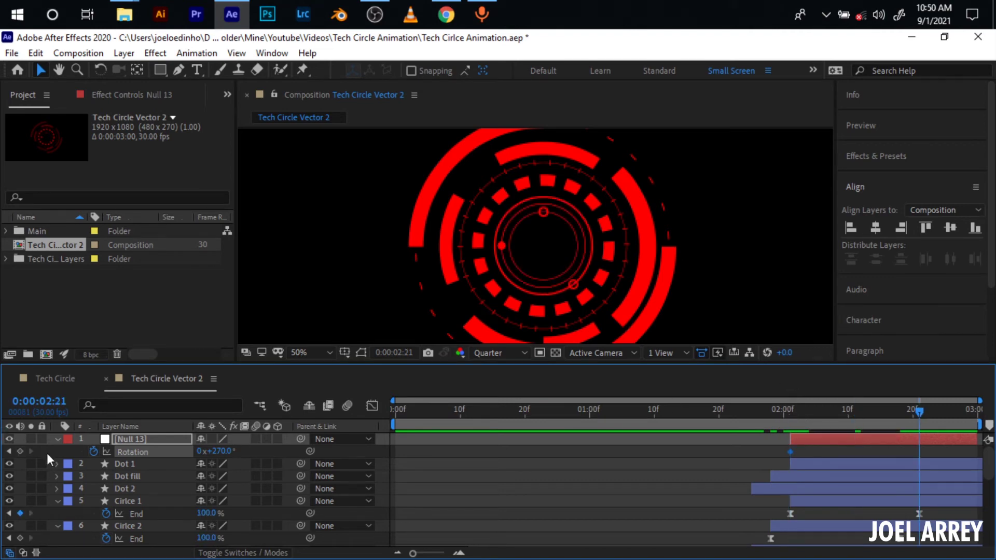
{"action": "left_click", "coordinate": [20, 451]}
{"action": "left_click", "coordinate": [215, 451]}
{"action": "type", "text": "0"}
{"action": "left_click", "coordinate": [786, 416]}
{"action": "left_click_drag", "start_coordinate": [771, 449], "coordinate": [954, 450]}
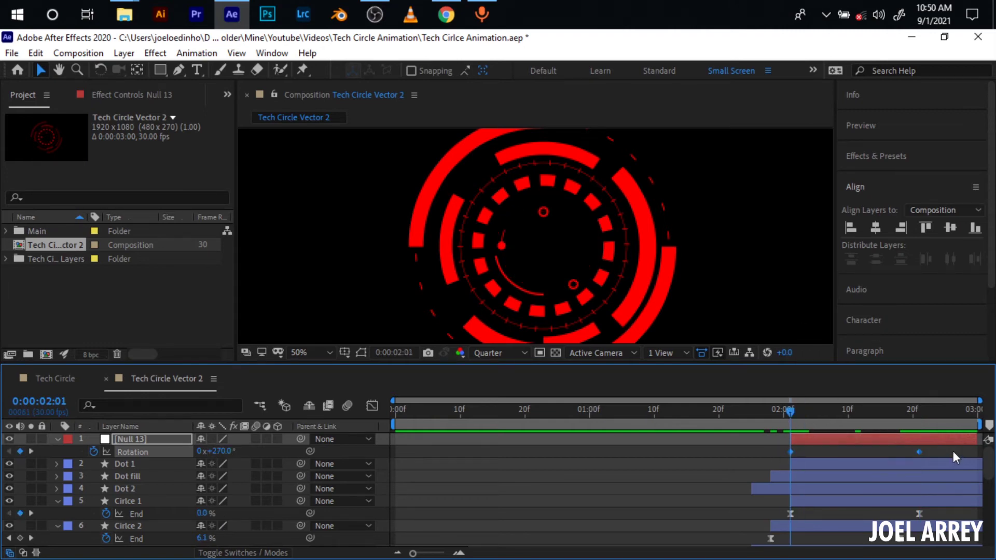
Parent the Dot 1, Dot fill and Dot 2 layers to the rotating null
{"action": "left_click", "coordinate": [813, 491]}
{"action": "left_click", "coordinate": [814, 464], "text": "shift"}
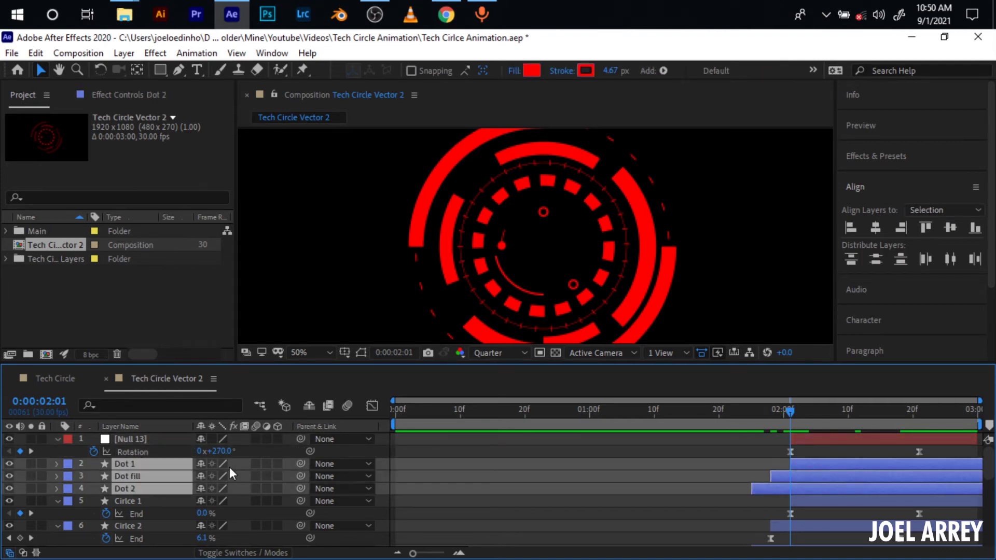
{"action": "left_click_drag", "start_coordinate": [299, 464], "coordinate": [134, 440]}
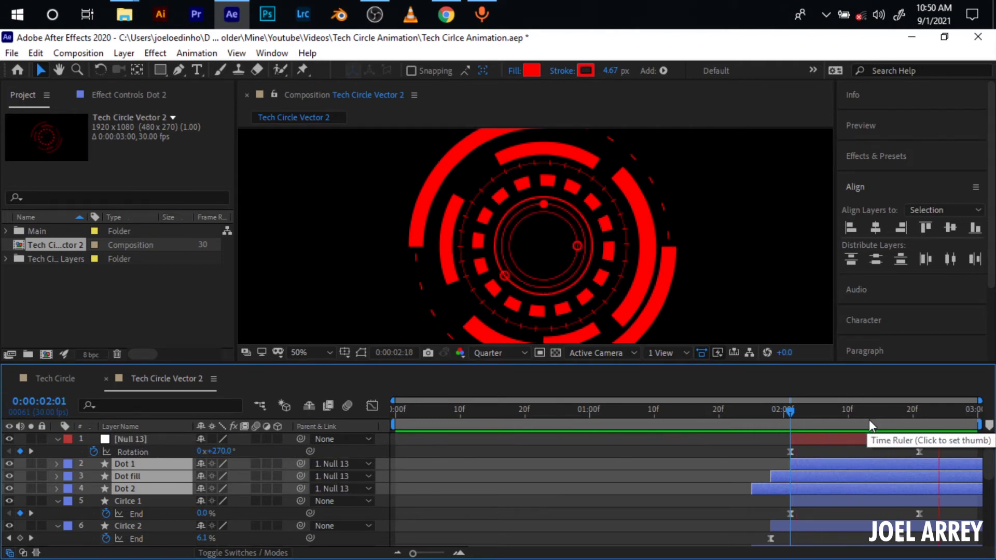
Play the Tech Circle Vector 2 animation from the start to check the dots' rotation
{"action": "left_click", "coordinate": [791, 411]}
{"action": "scroll", "coordinate": [602, 254], "scroll_direction": "down", "scroll_amount": 2}
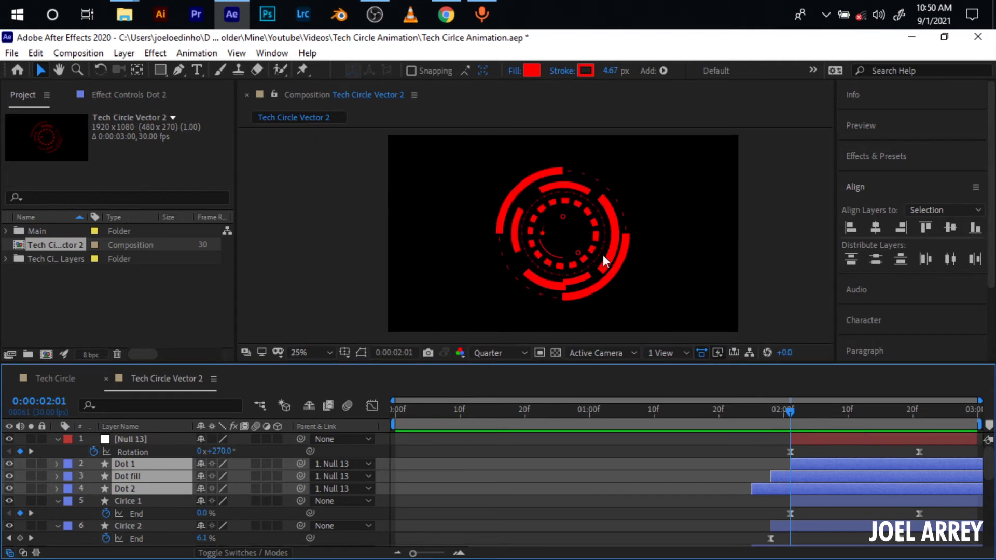
{"action": "left_click_drag", "start_coordinate": [790, 413], "coordinate": [356, 436]}
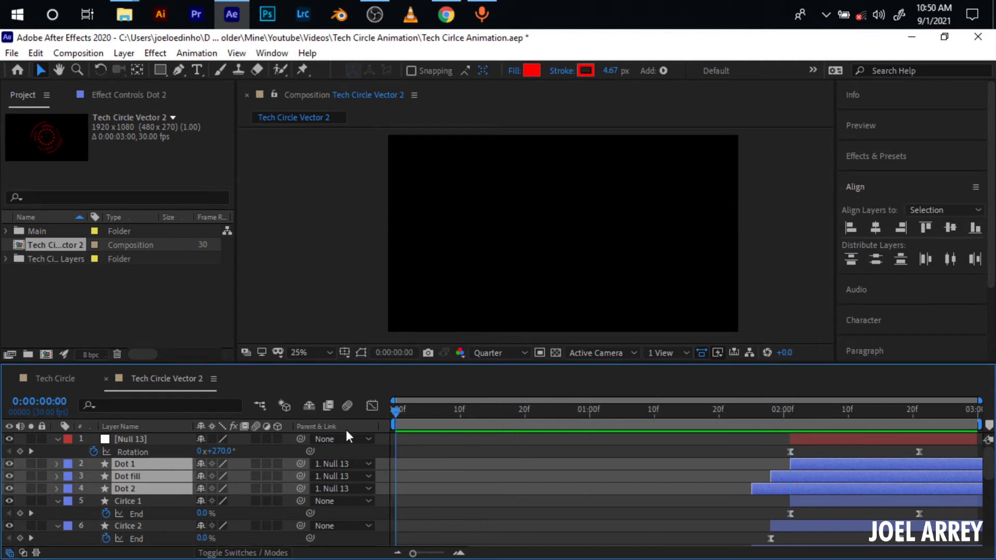
{"action": "key", "text": "space"}
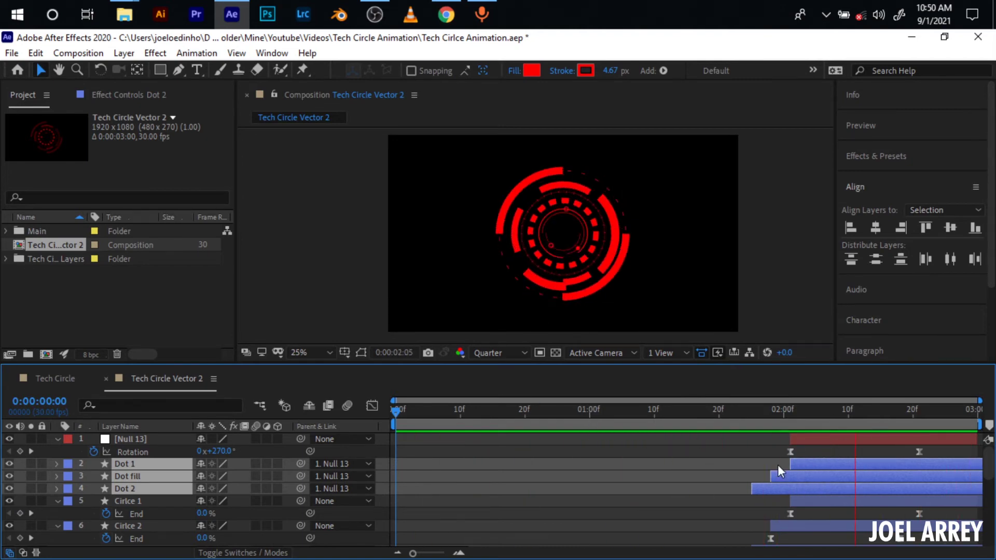
{"action": "left_click", "coordinate": [767, 415]}
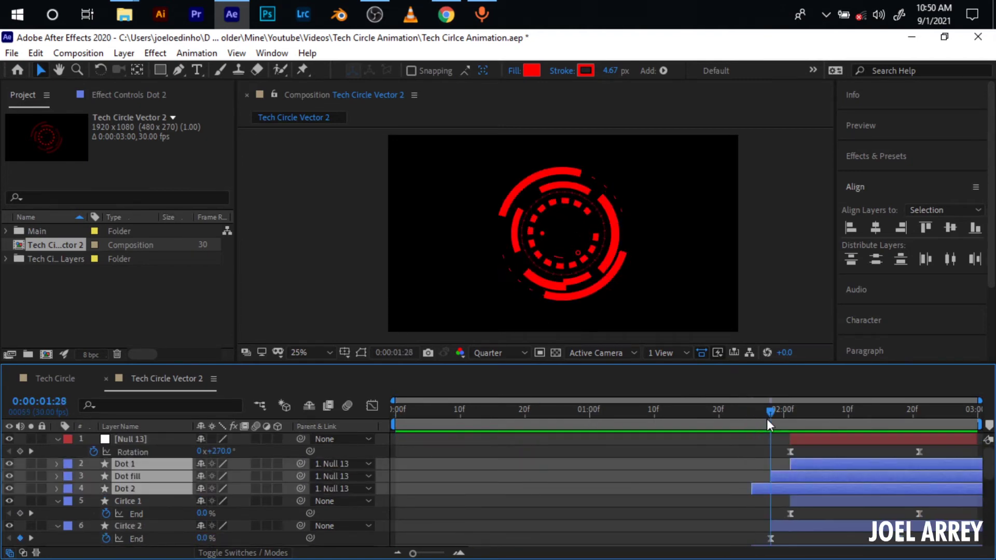
Lengthen the inner circles' trim animation by moving the final End keyframe of Cirlce 3 to about 0:00:02:24
{"action": "scroll", "coordinate": [899, 463], "scroll_direction": "down", "scroll_amount": 4}
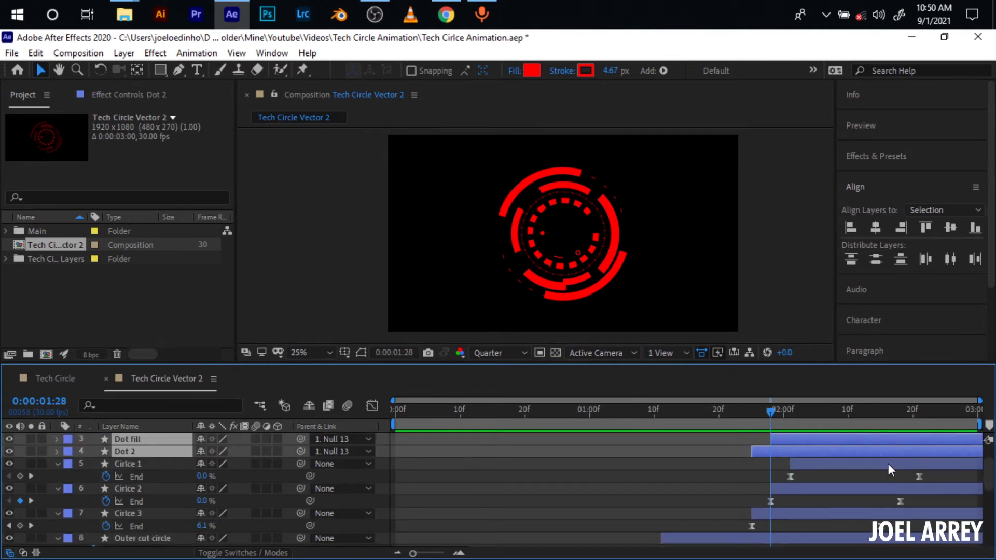
{"action": "scroll", "coordinate": [901, 463], "scroll_direction": "up", "scroll_amount": 4}
{"action": "left_click", "coordinate": [903, 452]}
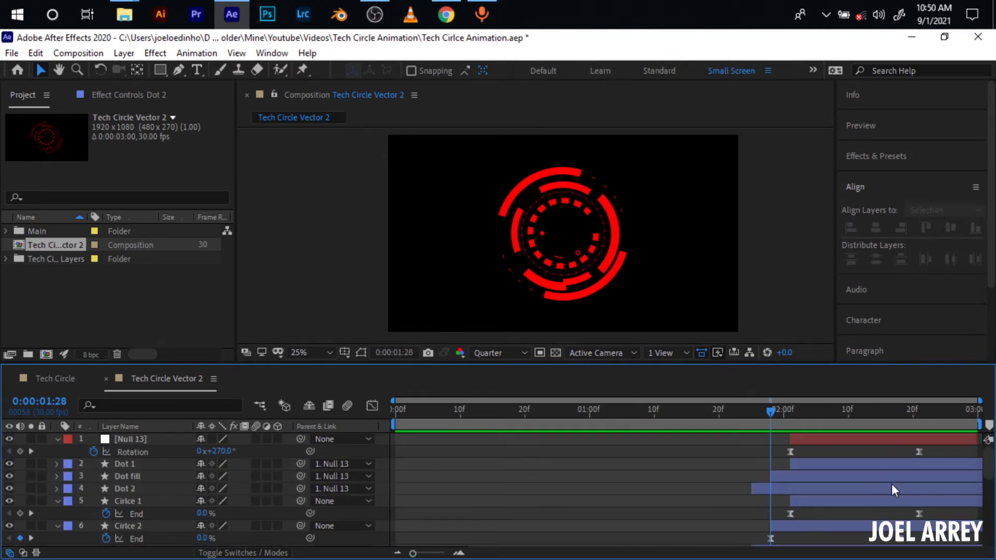
{"action": "scroll", "coordinate": [892, 484], "scroll_direction": "down", "scroll_amount": 3}
{"action": "left_click", "coordinate": [868, 512]}
{"action": "left_click", "coordinate": [904, 464]}
{"action": "left_click", "coordinate": [918, 501]}
{"action": "left_click_drag", "start_coordinate": [928, 503], "coordinate": [978, 452]}
{"action": "scroll", "coordinate": [934, 499], "scroll_direction": "up", "scroll_amount": 3}
{"action": "scroll", "coordinate": [830, 473], "scroll_direction": "down", "scroll_amount": 5}
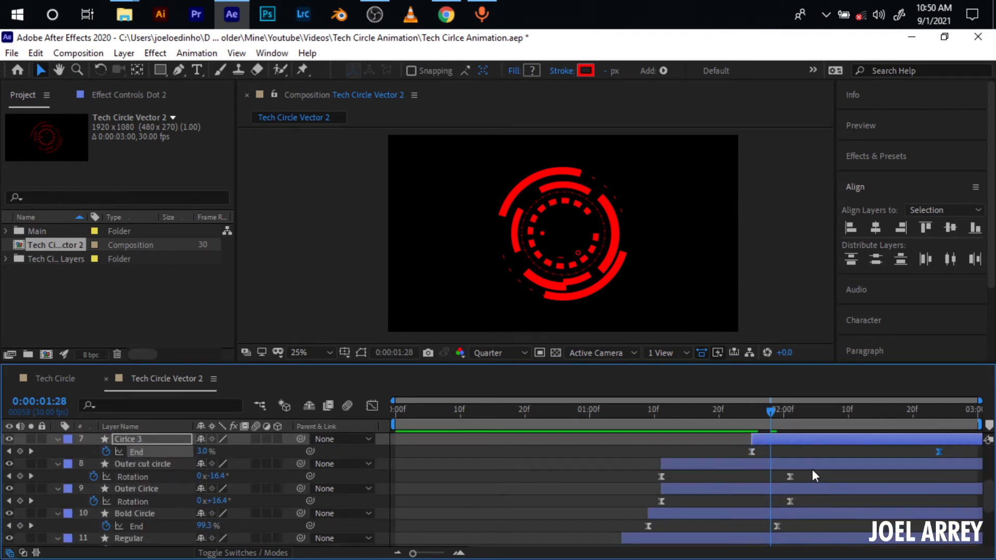
Move the final rotation keyframes of both outer circles to about 0:00:02:08 and Bold Circle's final End keyframe to about 0:00:02:06, and preview
{"action": "left_click_drag", "start_coordinate": [739, 473], "coordinate": [824, 527]}
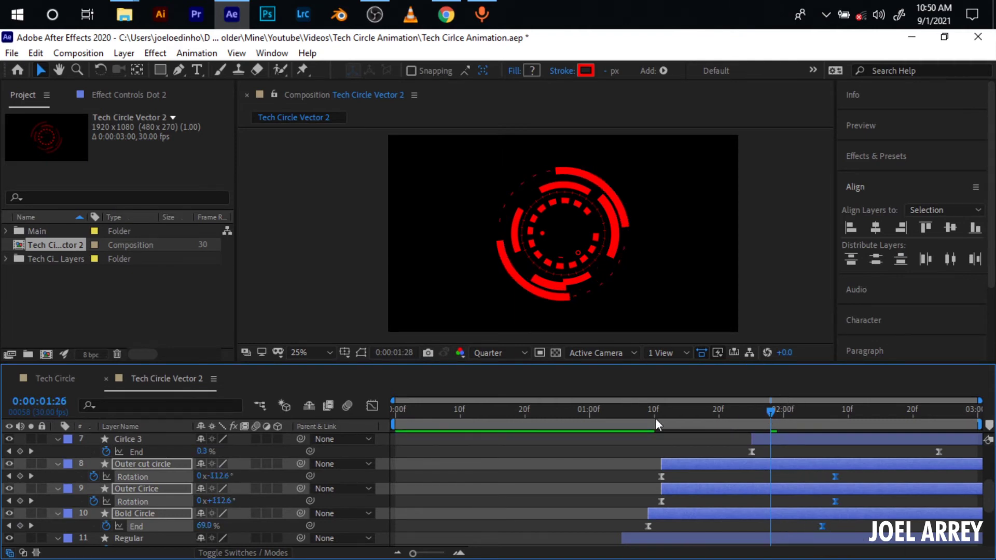
{"action": "key", "text": "Home"}
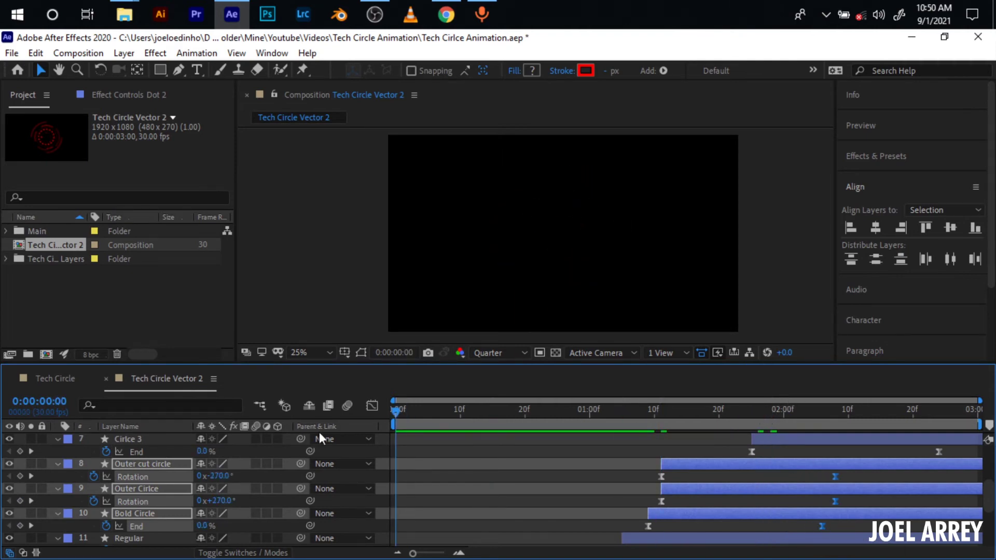
{"action": "key", "text": "space"}
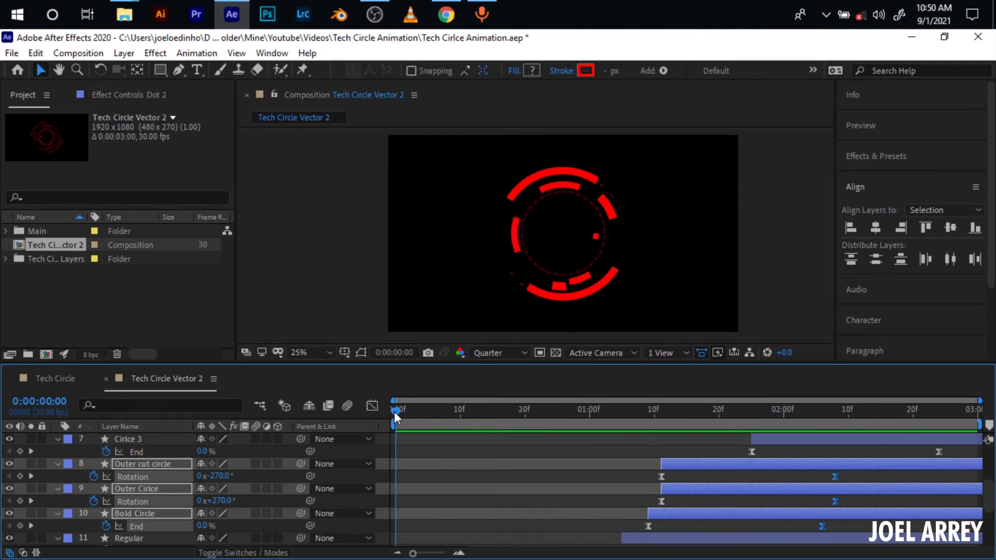
{"action": "key", "text": "space"}
{"action": "key", "text": "space"}
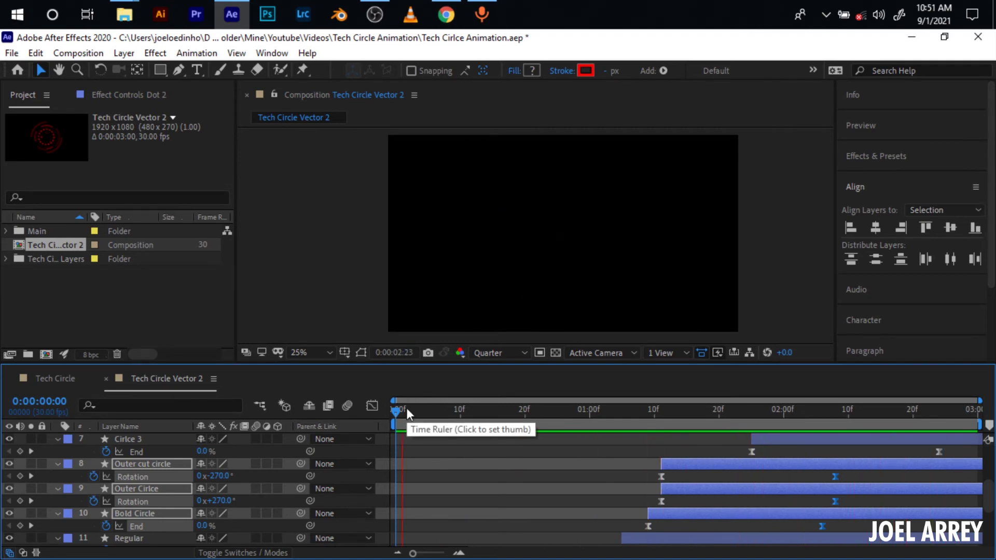
{"action": "key", "text": "space"}
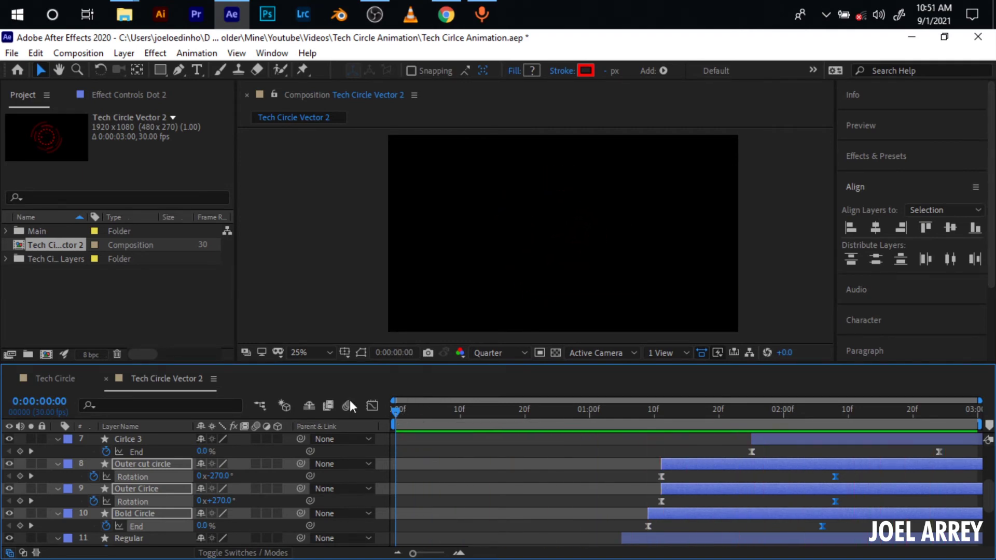
Play the Tech Circle composition from the start for reference and return to Tech Circle Vector 2
{"action": "left_click", "coordinate": [46, 379]}
{"action": "key", "text": "Home"}
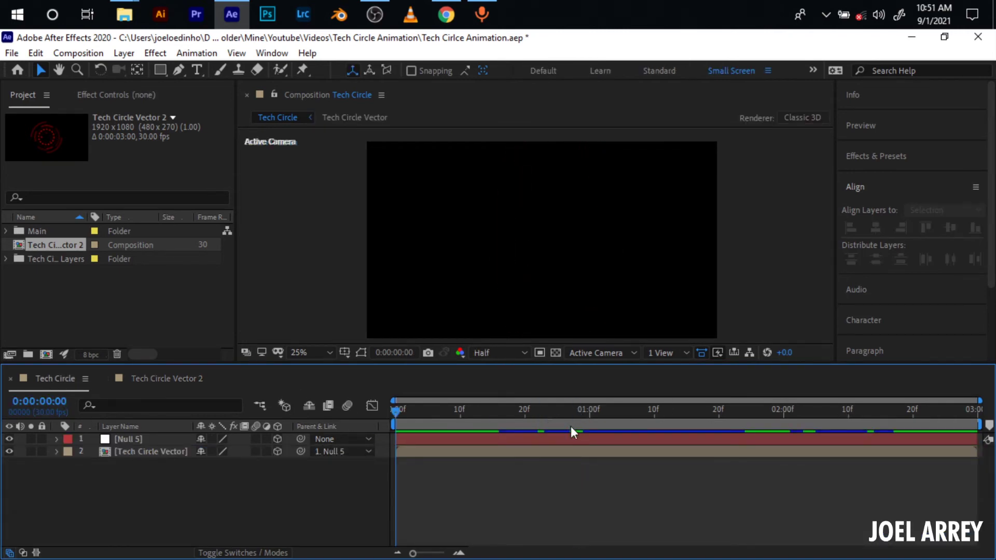
{"action": "key", "text": "space"}
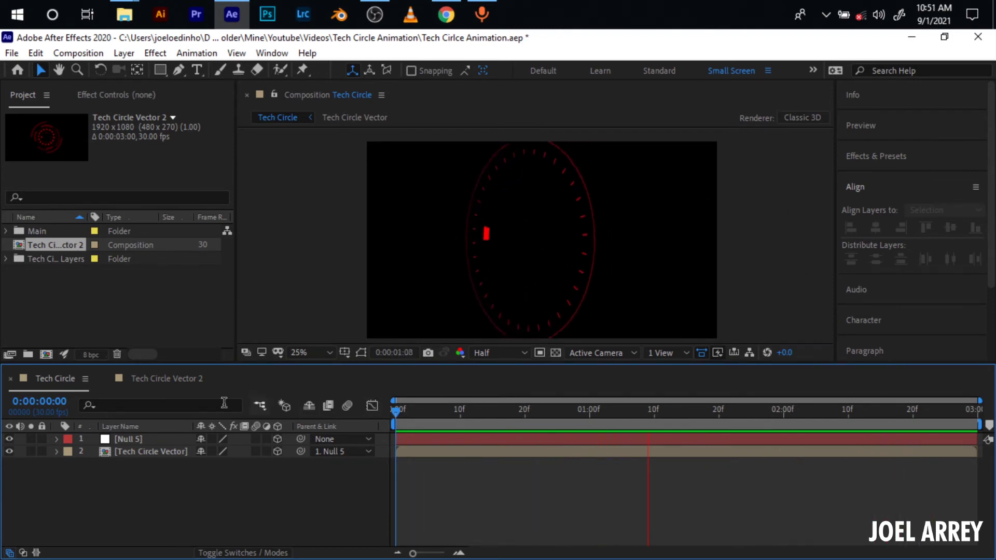
{"action": "left_click", "coordinate": [165, 379]}
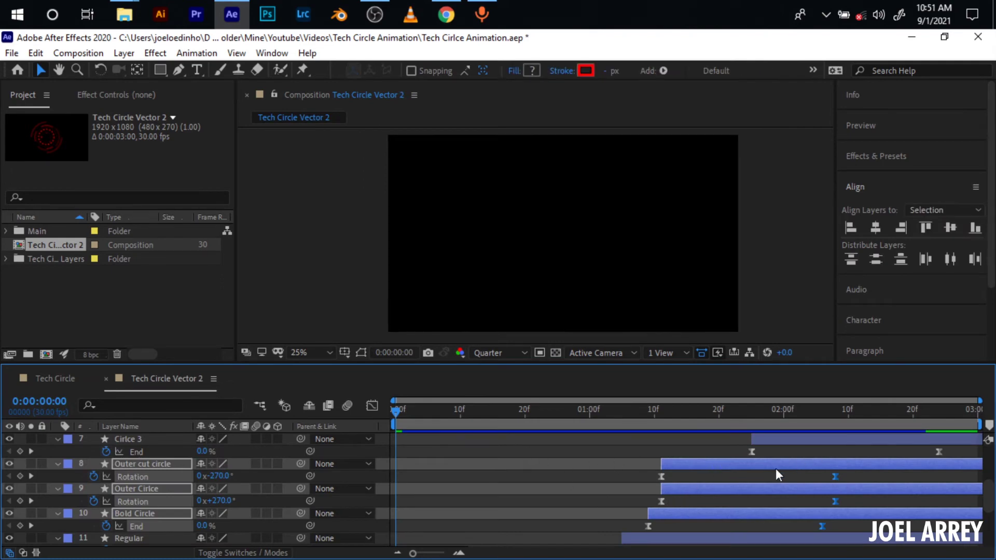
Collapse the keyframed properties of all layers in Tech Circle Vector 2
{"action": "key", "text": "ctrl+a"}
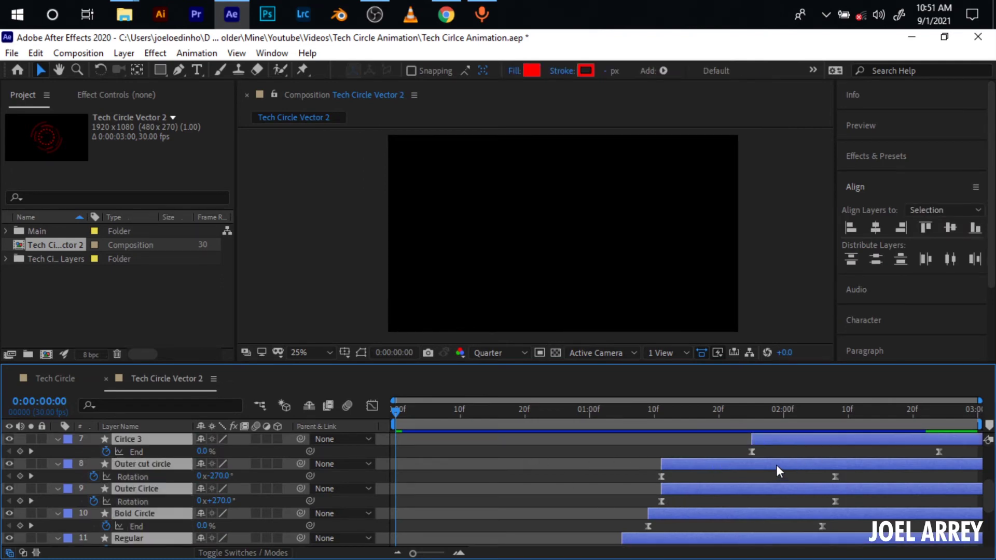
{"action": "key", "text": "u"}
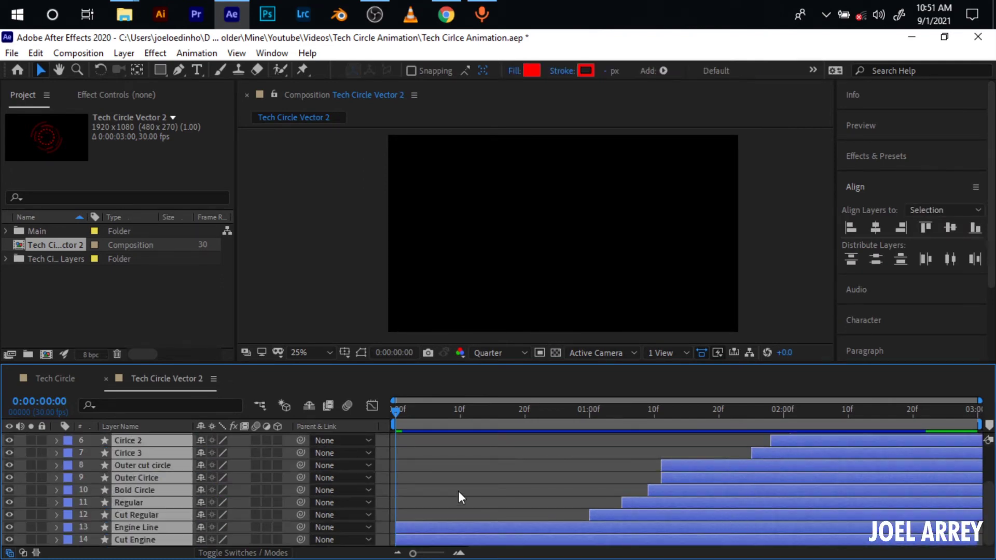
{"action": "scroll", "coordinate": [467, 483], "scroll_direction": "up", "scroll_amount": 3}
{"action": "left_click", "coordinate": [556, 470]}
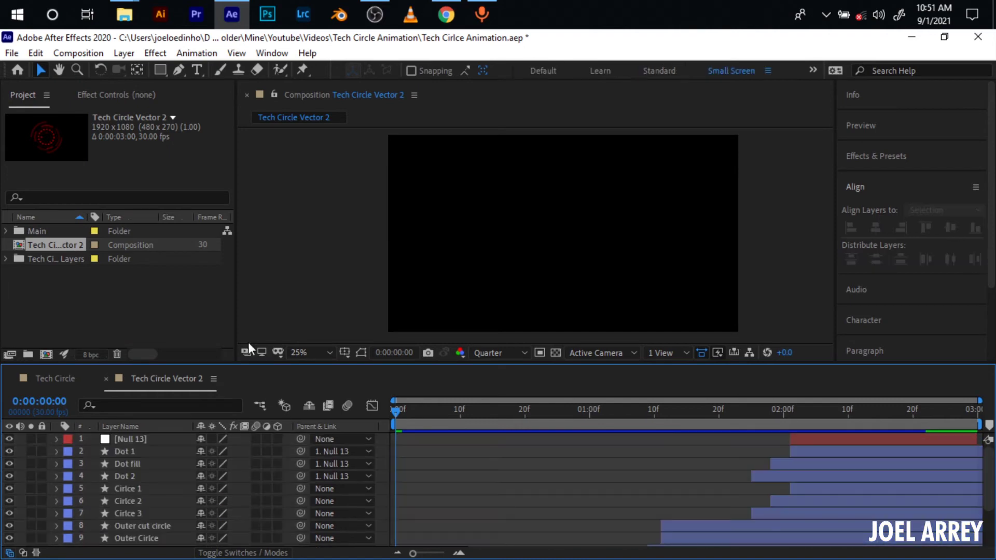
Add a two-node camera named Camera 1 with the default settings to the composition
{"action": "left_click", "coordinate": [120, 52]}
{"action": "mouse_move", "coordinate": [166, 69]}
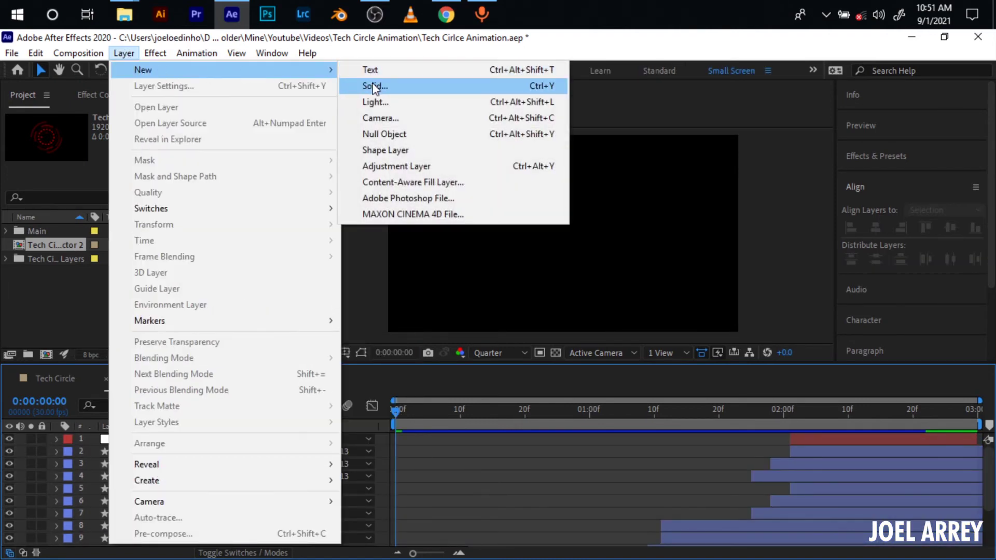
{"action": "left_click", "coordinate": [389, 118]}
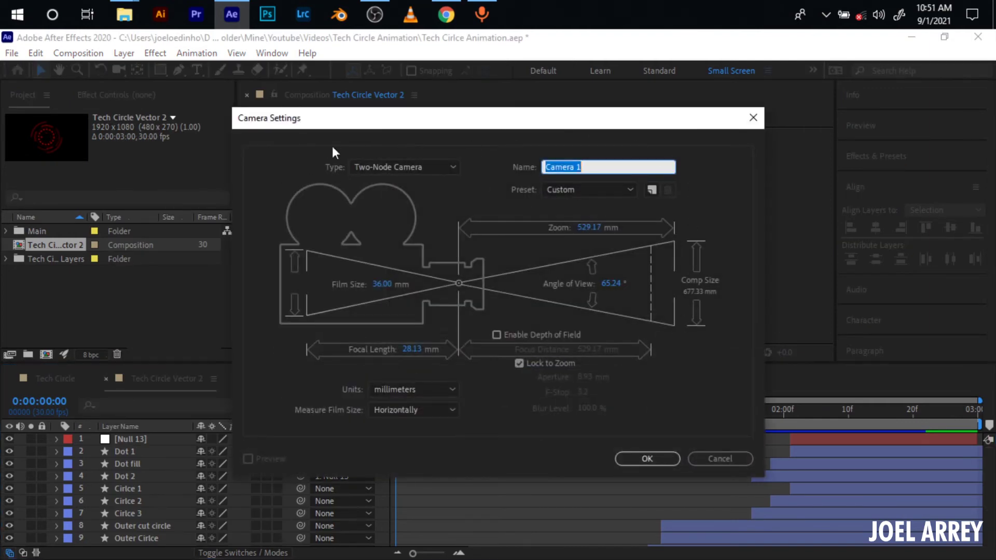
{"action": "left_click", "coordinate": [647, 458]}
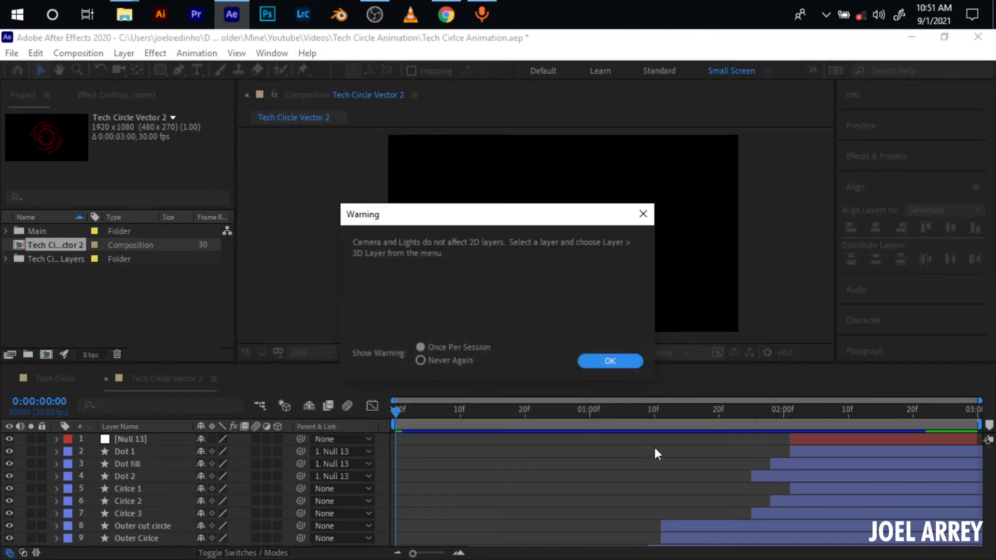
{"action": "left_click", "coordinate": [609, 362]}
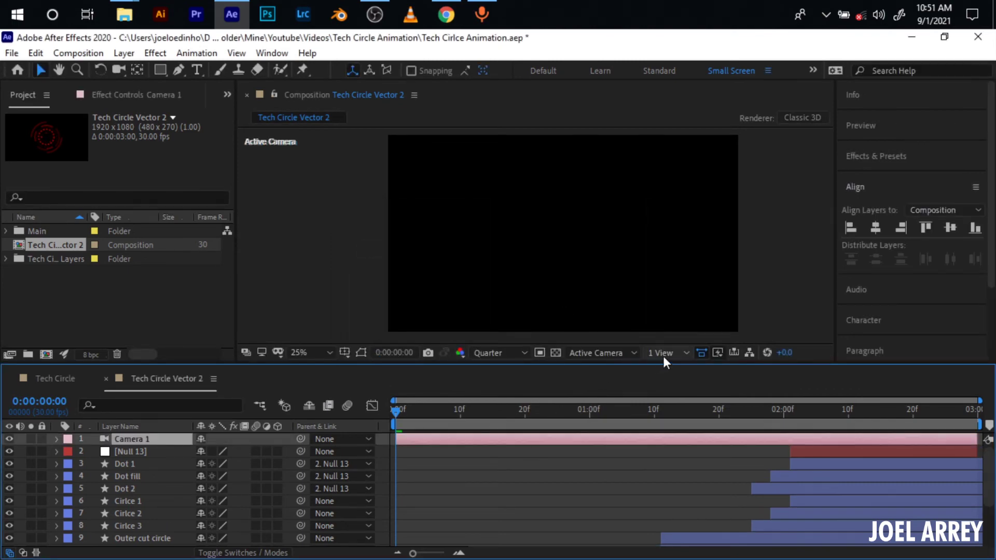
Set the viewer layout to 2 Views - Horizontal with the Active Camera view at 12.5% magnification
{"action": "left_click", "coordinate": [682, 352]}
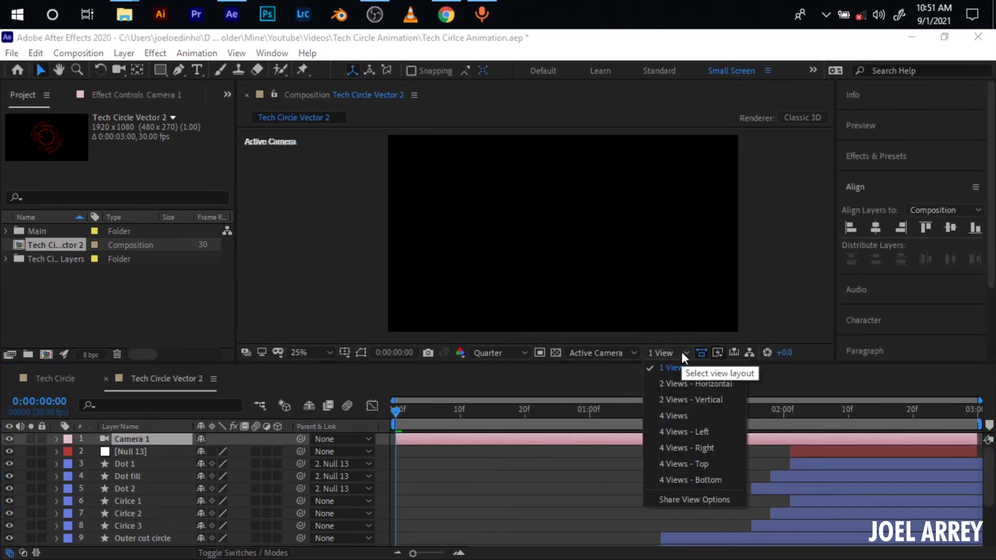
{"action": "left_click", "coordinate": [707, 386]}
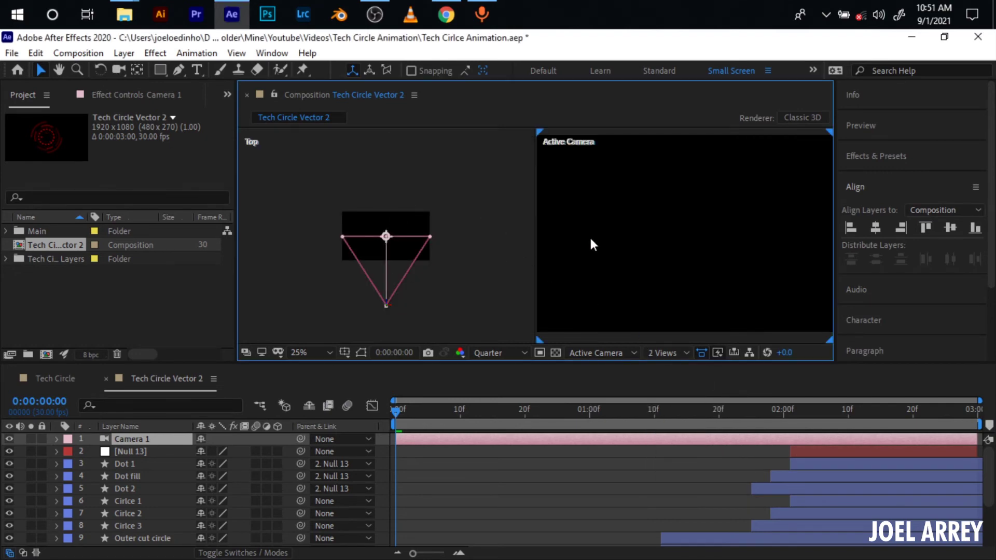
{"action": "scroll", "coordinate": [594, 245], "scroll_direction": "down", "scroll_amount": 1}
Add position keyframes to Camera 1 at 0:00:00:00 and 0:00:02:22 with the value 960, 540, -1500
{"action": "left_click", "coordinate": [127, 441]}
{"action": "key", "text": "p"}
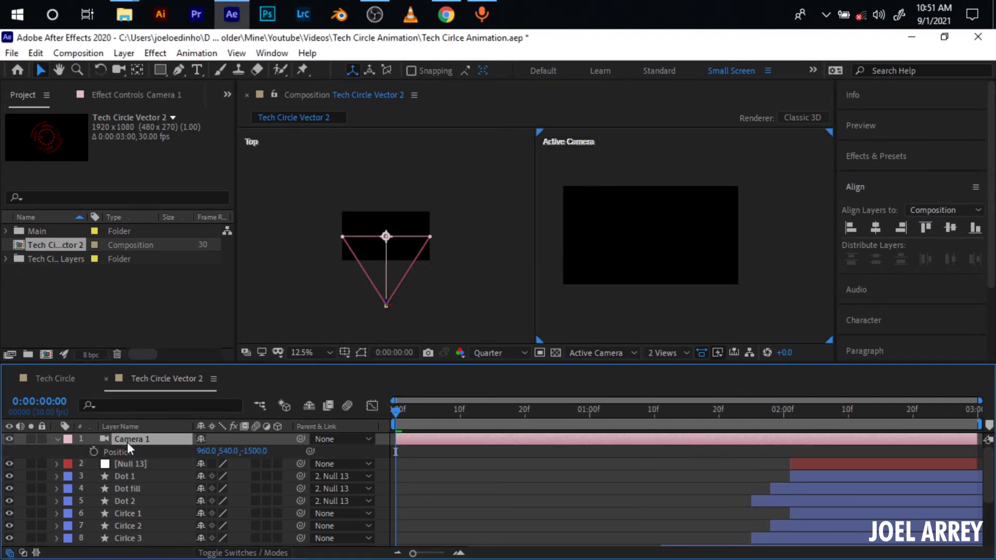
{"action": "left_click", "coordinate": [94, 451]}
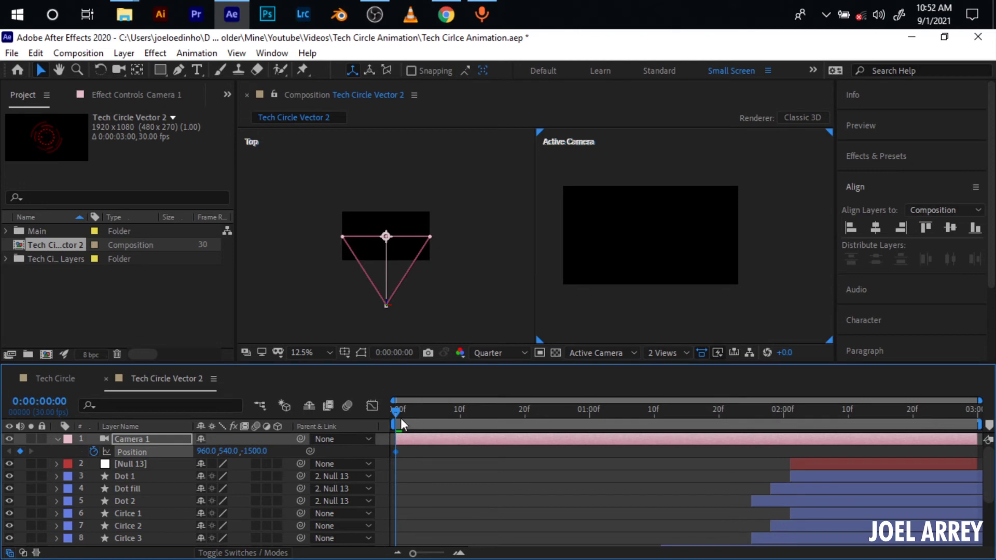
{"action": "left_click", "coordinate": [964, 410]}
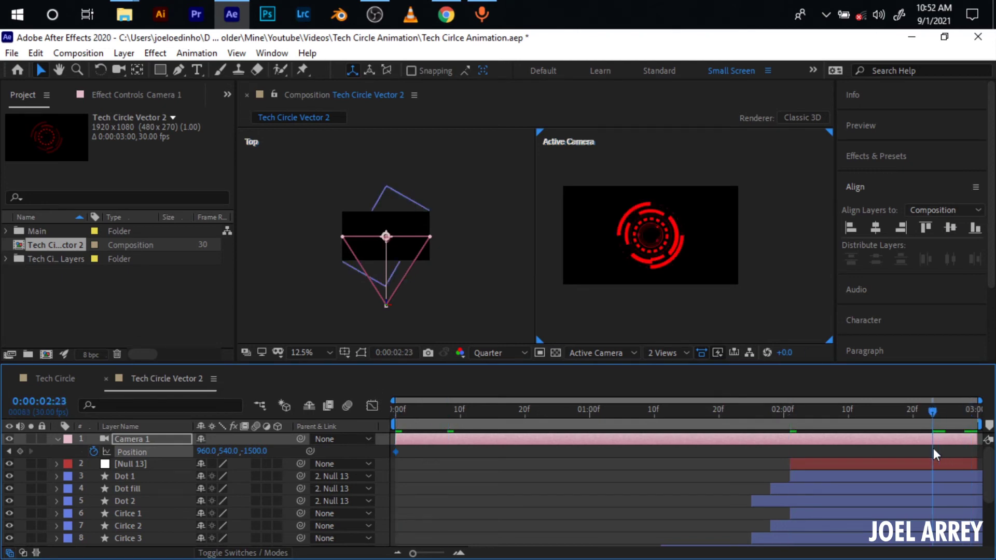
{"action": "key", "text": "Page_Up"}
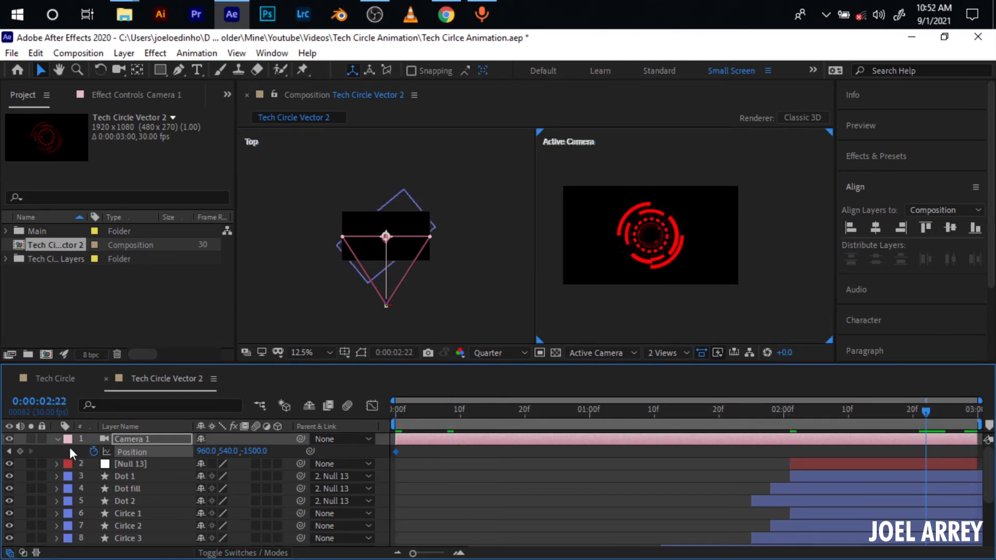
{"action": "key", "text": "Home"}
{"action": "left_click", "coordinate": [456, 467]}
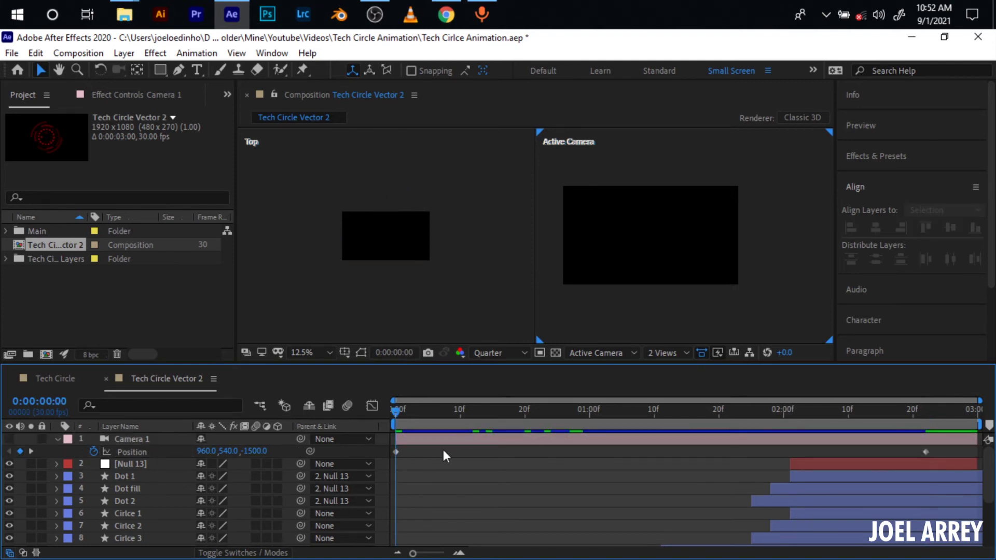
Make Null 13 and all shape layers down to Cut Engine 3D layers in Tech Circle Vector 2
{"action": "left_click", "coordinate": [803, 460]}
{"action": "scroll", "coordinate": [777, 495], "scroll_direction": "down", "scroll_amount": 3}
{"action": "key", "text": "ctrl+a"}
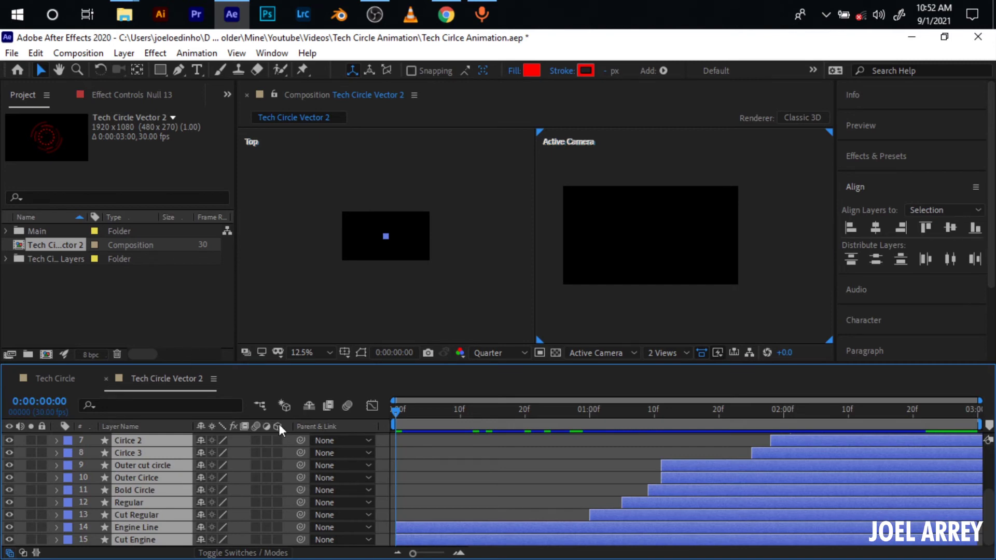
{"action": "left_click", "coordinate": [227, 555]}
{"action": "left_click", "coordinate": [227, 554]}
{"action": "left_click_drag", "start_coordinate": [279, 440], "coordinate": [278, 477]}
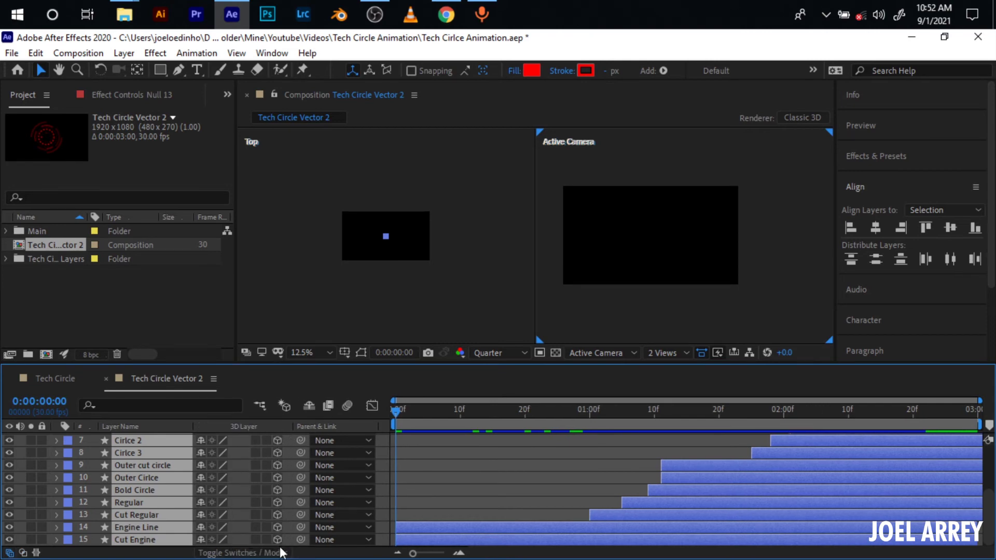
{"action": "scroll", "coordinate": [269, 496], "scroll_direction": "up", "scroll_amount": 4}
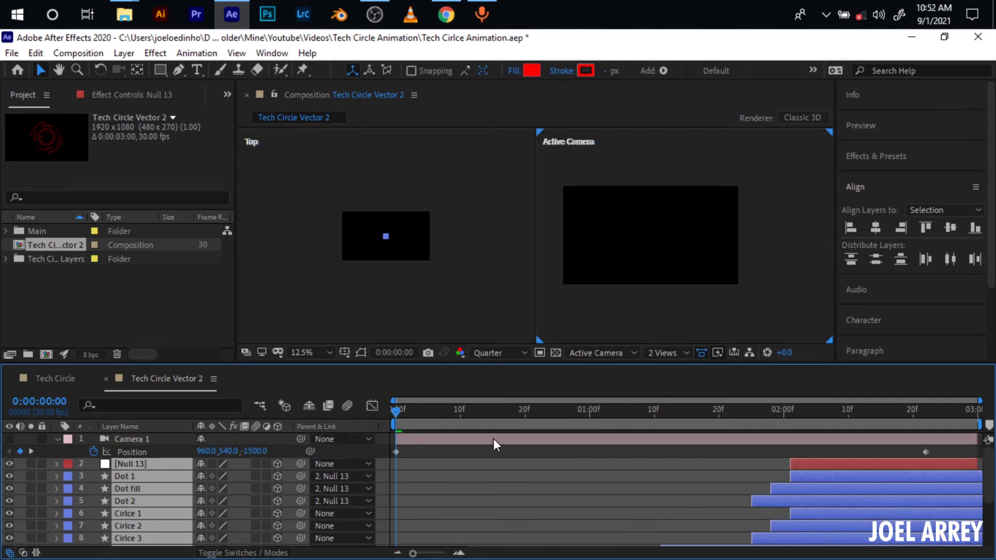
At 0:00:00:15, move Cut Engine and Engine Line toward the camera along Z in the Top view, with Cut Engine nearest the camera
{"action": "left_click", "coordinate": [534, 464]}
{"action": "left_click_drag", "start_coordinate": [482, 413], "coordinate": [493, 413]}
{"action": "scroll", "coordinate": [357, 239], "scroll_direction": "up", "scroll_amount": 4}
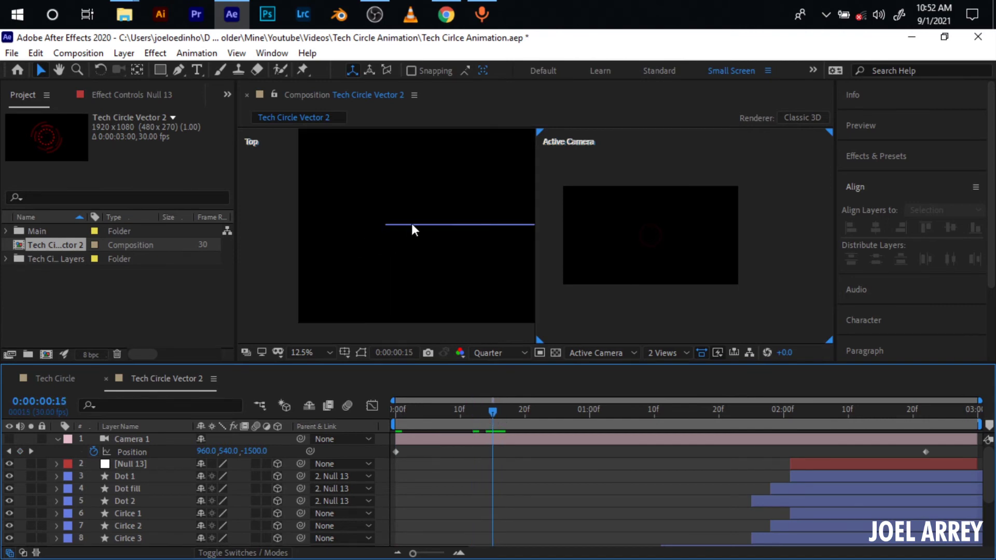
{"action": "scroll", "coordinate": [462, 225], "scroll_direction": "down", "scroll_amount": 4}
{"action": "left_click", "coordinate": [415, 225]}
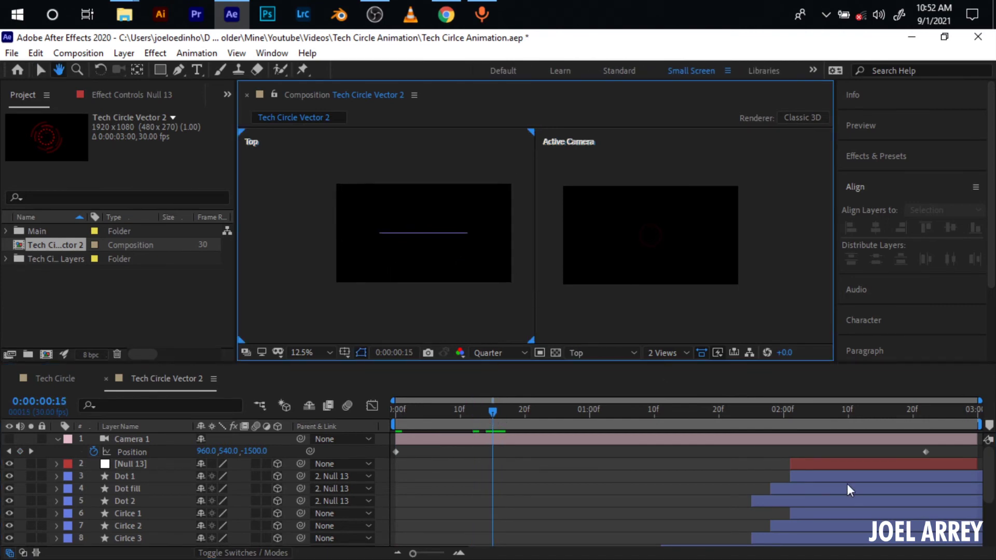
{"action": "left_click", "coordinate": [794, 489]}
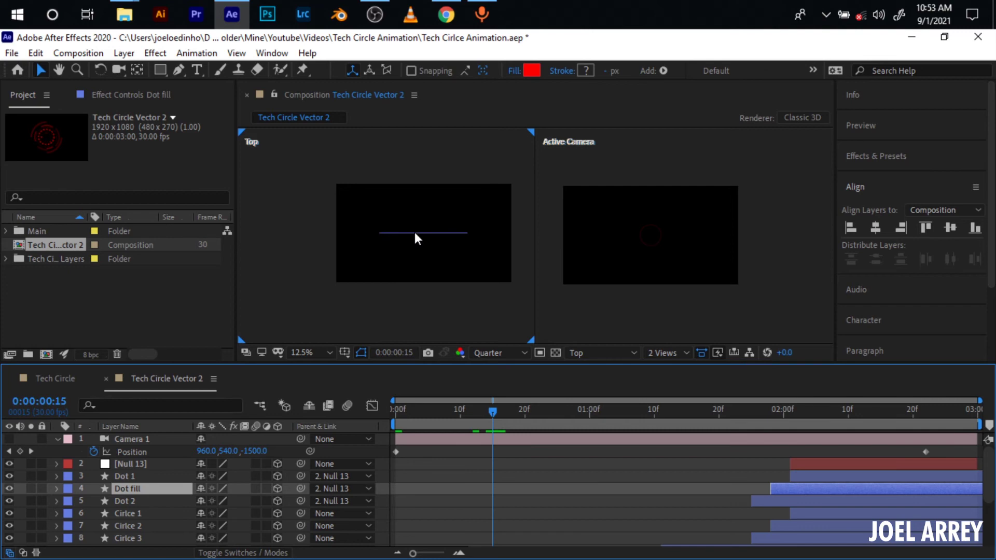
{"action": "scroll", "coordinate": [700, 485], "scroll_direction": "down", "scroll_amount": 3}
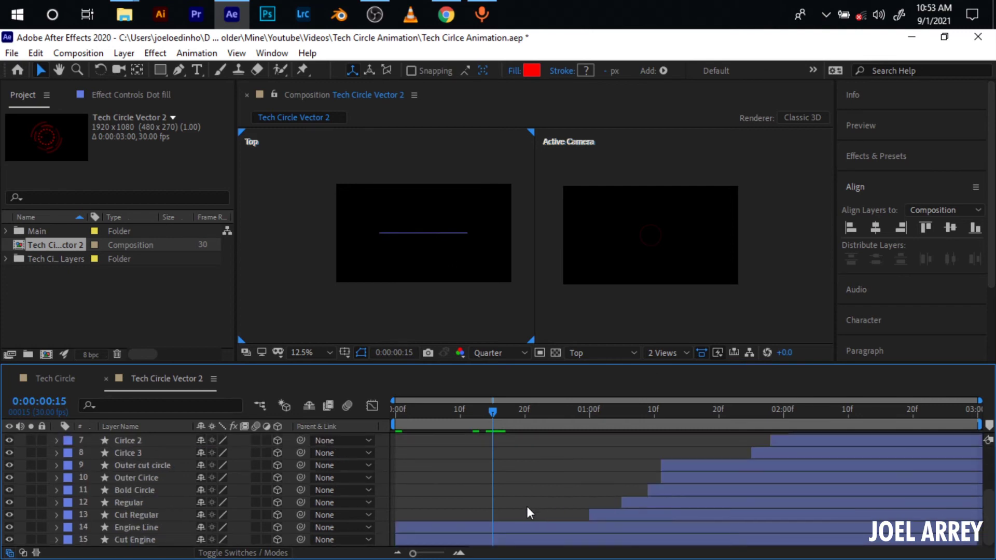
{"action": "left_click", "coordinate": [510, 540]}
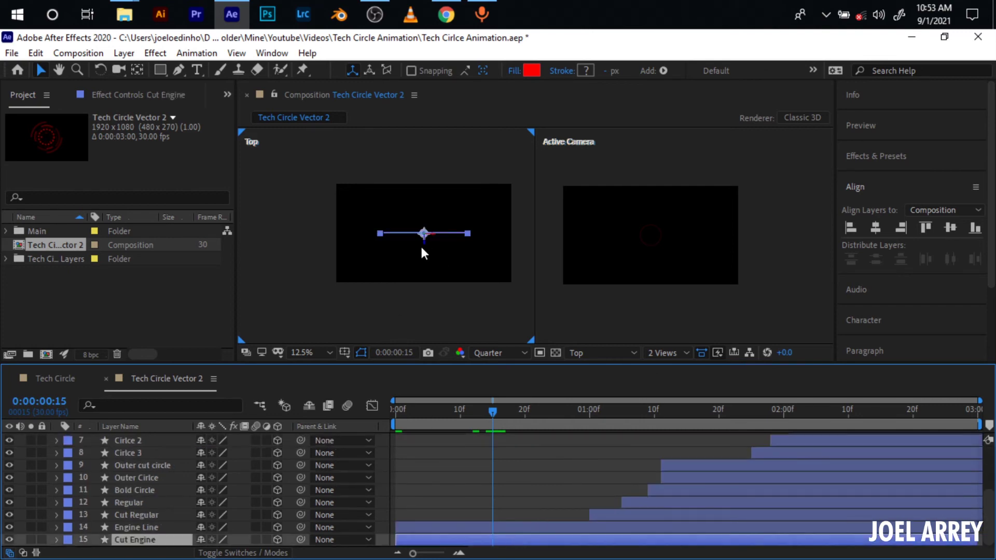
{"action": "left_click_drag", "start_coordinate": [424, 244], "coordinate": [431, 292]}
{"action": "left_click_drag", "start_coordinate": [425, 234], "coordinate": [424, 288]}
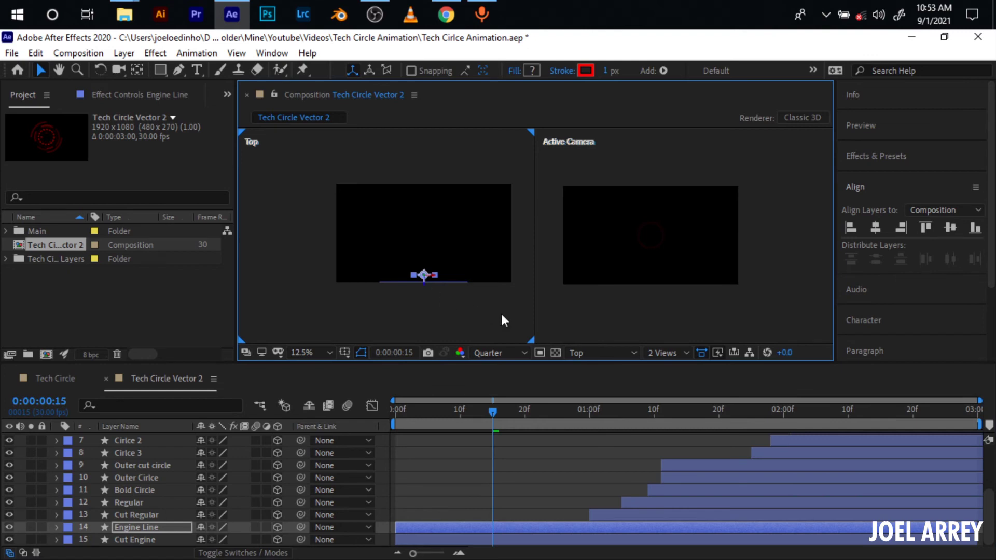
At 0:00:01:28, stagger Cut Regular, Regular, Bold Circle and Outer Cirlce along Z behind Engine Line in the Top view
{"action": "left_click", "coordinate": [667, 414]}
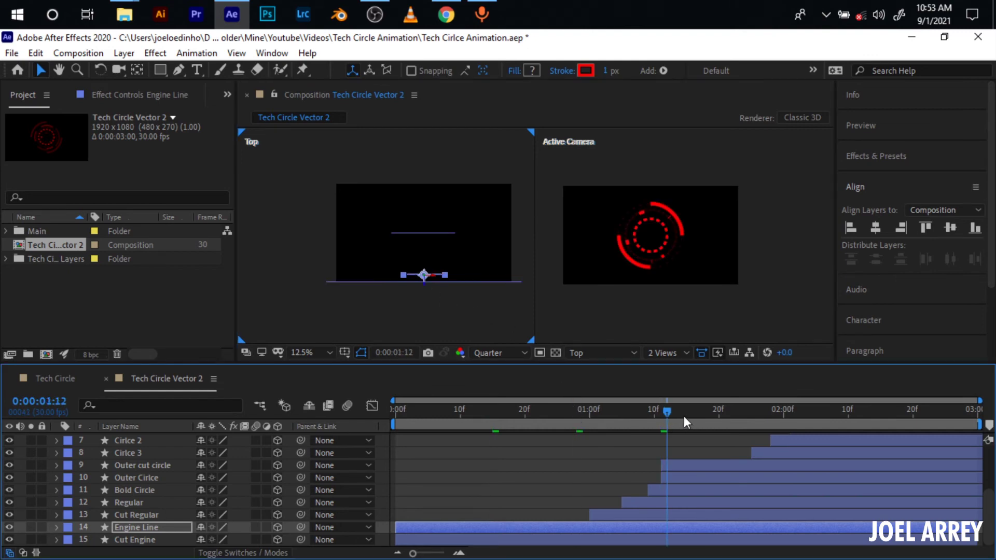
{"action": "left_click_drag", "start_coordinate": [683, 416], "coordinate": [752, 416]}
{"action": "left_click", "coordinate": [617, 513]}
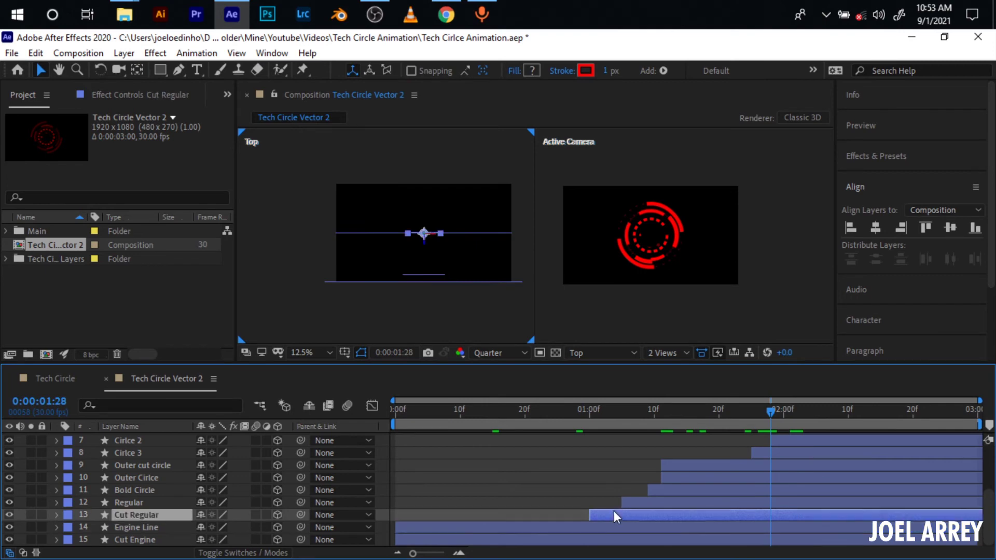
{"action": "left_click_drag", "start_coordinate": [423, 239], "coordinate": [423, 270]}
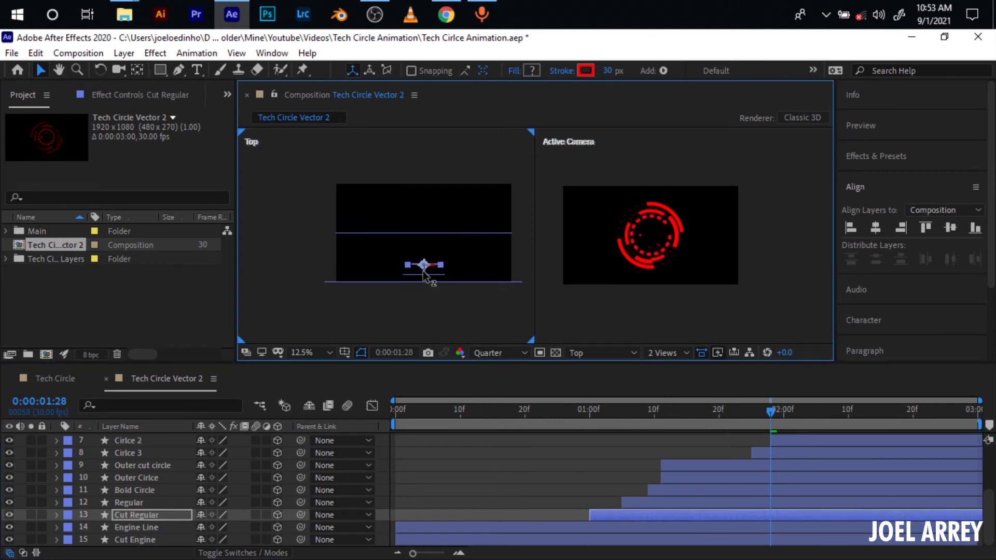
{"action": "left_click", "coordinate": [627, 493]}
{"action": "left_click", "coordinate": [729, 478]}
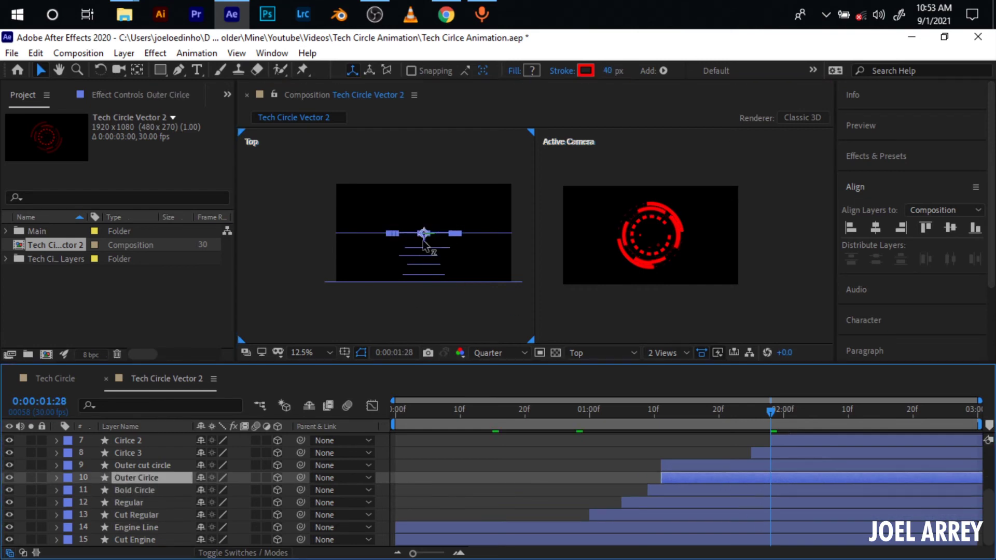
Push Outer cut circle, Cirlce 3, Cirlce 2 and Cirlce 1 away from the camera along Z, each one farther back
{"action": "left_click", "coordinate": [825, 466]}
{"action": "scroll", "coordinate": [429, 251], "scroll_direction": "up", "scroll_amount": 1}
{"action": "left_click", "coordinate": [782, 459]}
{"action": "scroll", "coordinate": [434, 204], "scroll_direction": "down", "scroll_amount": 1}
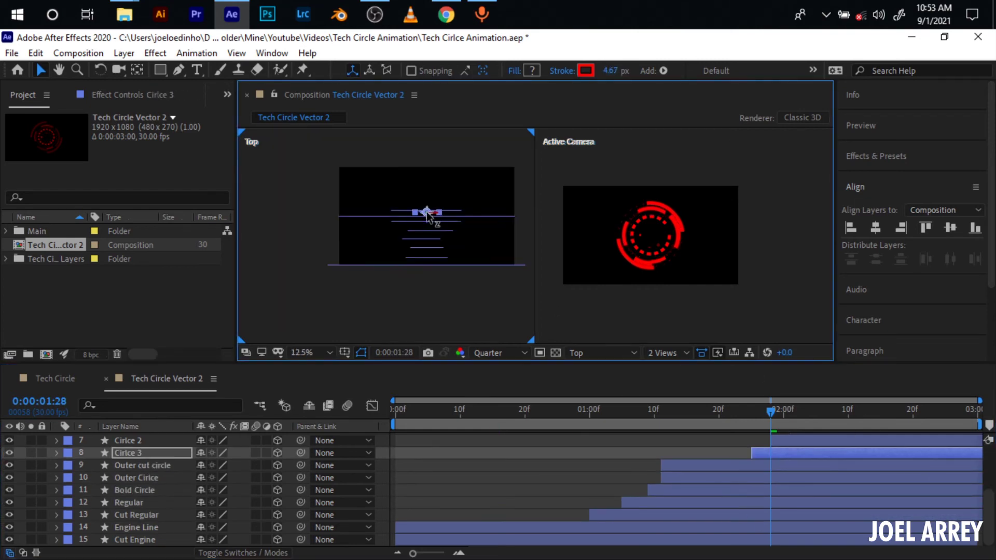
{"action": "left_click", "coordinate": [811, 444]}
{"action": "scroll", "coordinate": [845, 477], "scroll_direction": "up", "scroll_amount": 3}
{"action": "left_click", "coordinate": [892, 513]}
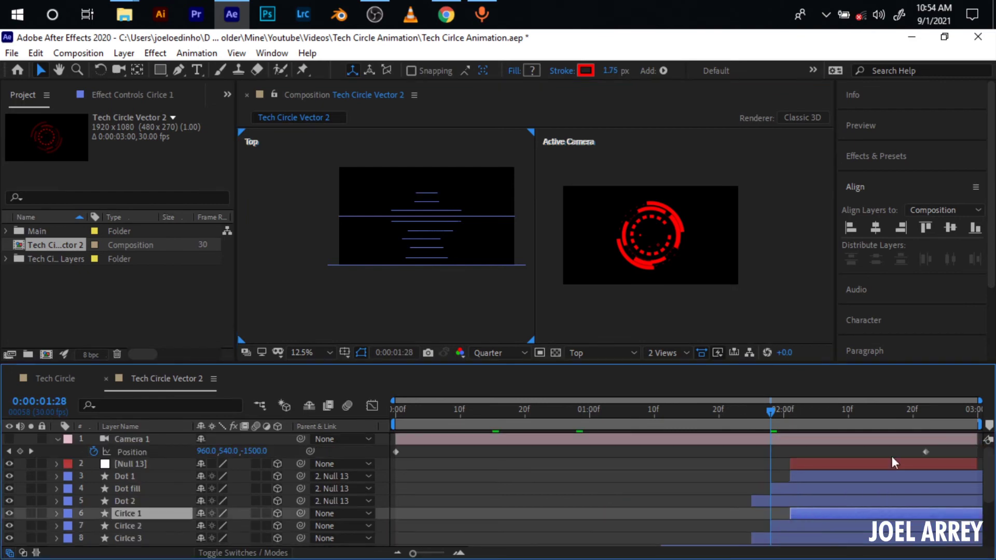
At 0:00:02:07, place Dot 2, Dot fill and Dot 1 along Z behind the circles, with Dot 1 farthest back
{"action": "left_click", "coordinate": [829, 415]}
{"action": "key", "text": "ctrl+Up"}
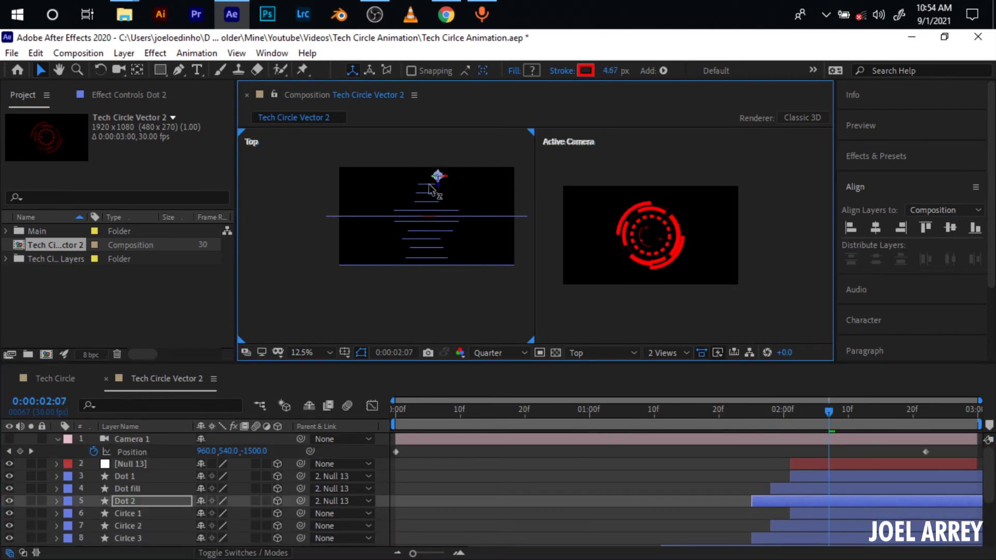
{"action": "key", "text": "ctrl+Up"}
{"action": "key", "text": "ctrl+Down"}
{"action": "scroll", "coordinate": [428, 186], "scroll_direction": "up", "scroll_amount": 1}
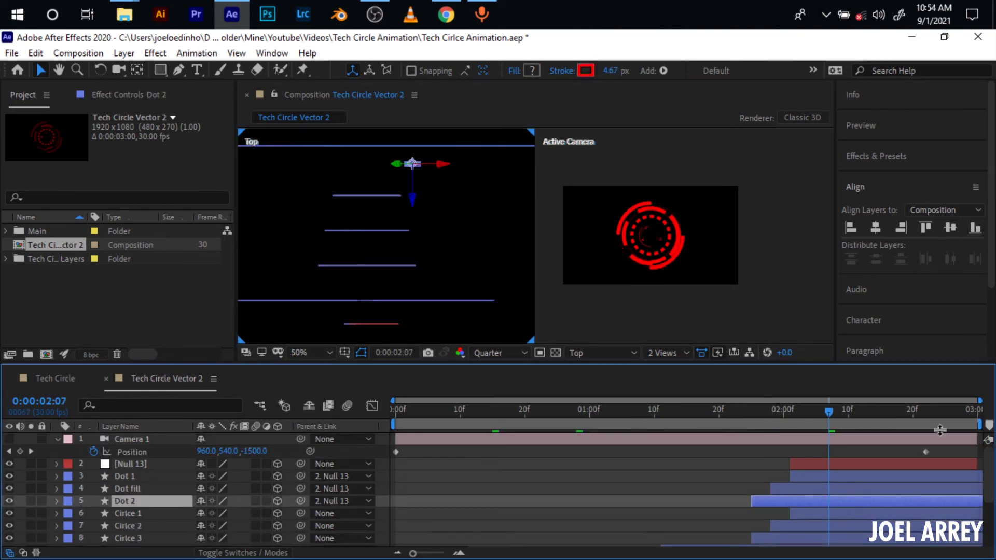
{"action": "key", "text": "ctrl+Up"}
{"action": "key", "text": "ctrl+Up"}
{"action": "key", "text": "ctrl+Up"}
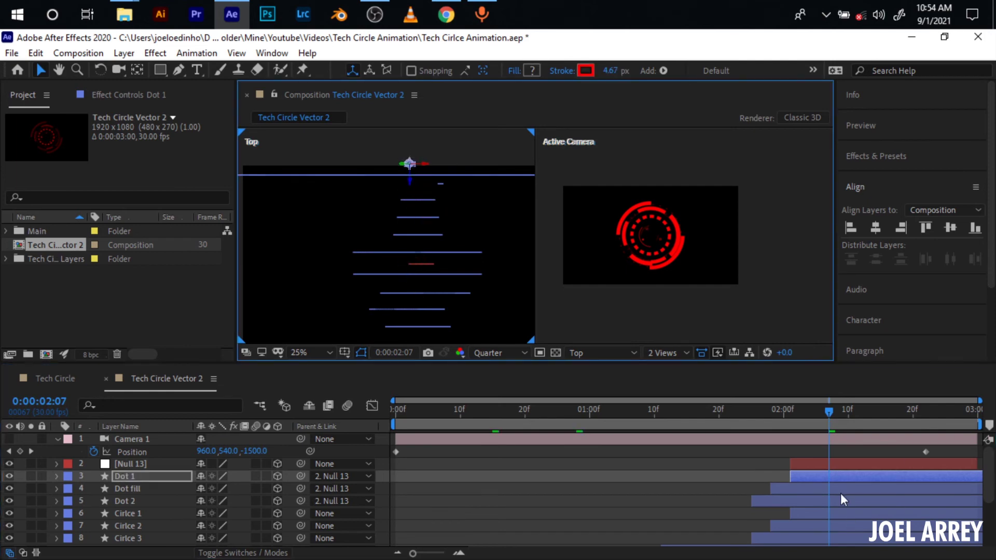
{"action": "left_click", "coordinate": [440, 185]}
{"action": "scroll", "coordinate": [425, 234], "scroll_direction": "down", "scroll_amount": 1}
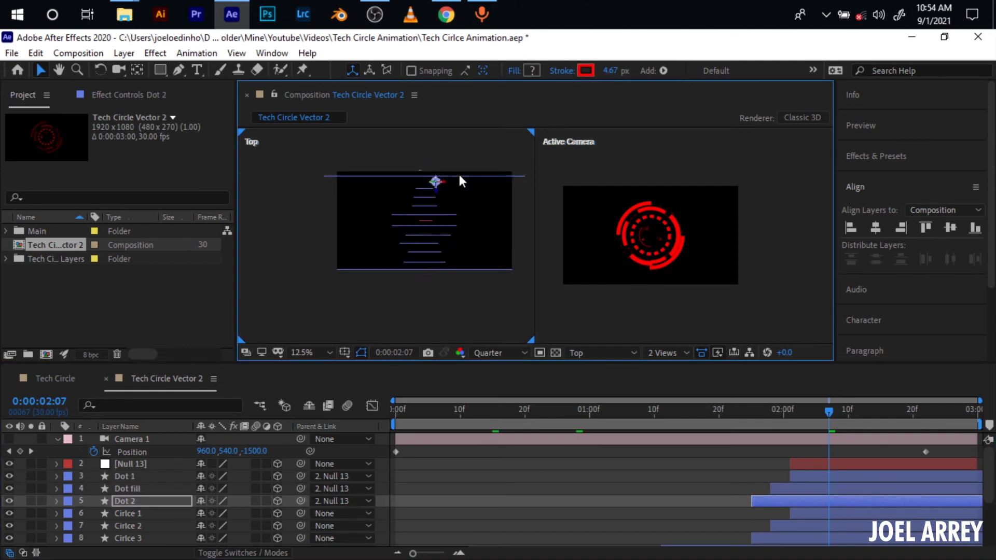
Turn on Camera 1's visibility and move its 0:00:00:00 position keyframe forward through the layers to 960, 540, 212
{"action": "left_click_drag", "start_coordinate": [451, 411], "coordinate": [3, 439]}
{"action": "left_click", "coordinate": [9, 439]}
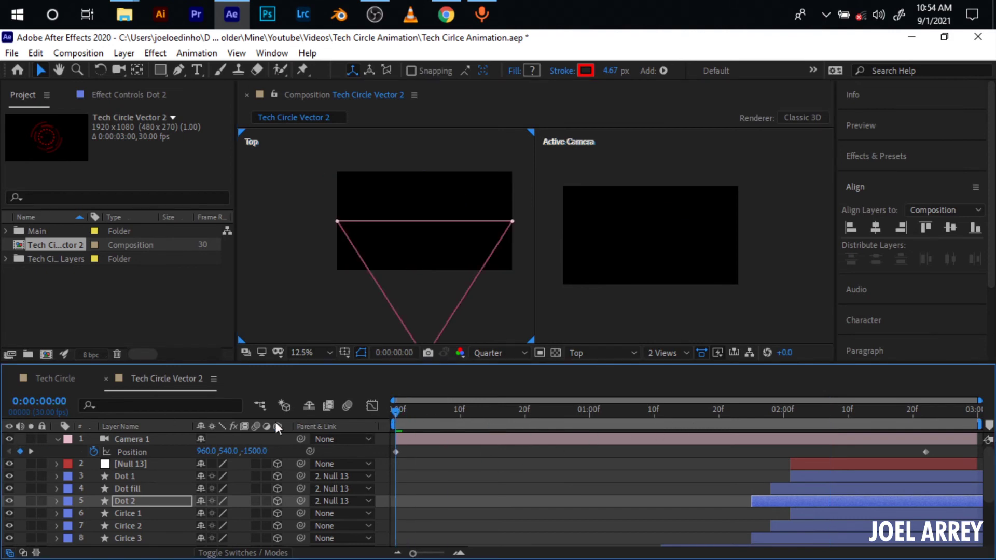
{"action": "scroll", "coordinate": [429, 284], "scroll_direction": "down", "scroll_amount": 1}
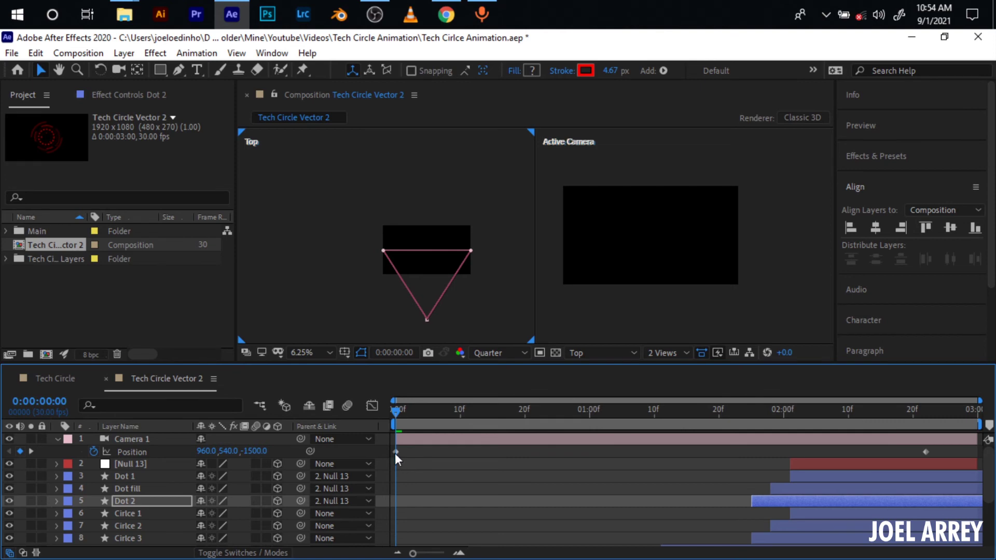
{"action": "left_click", "coordinate": [397, 453]}
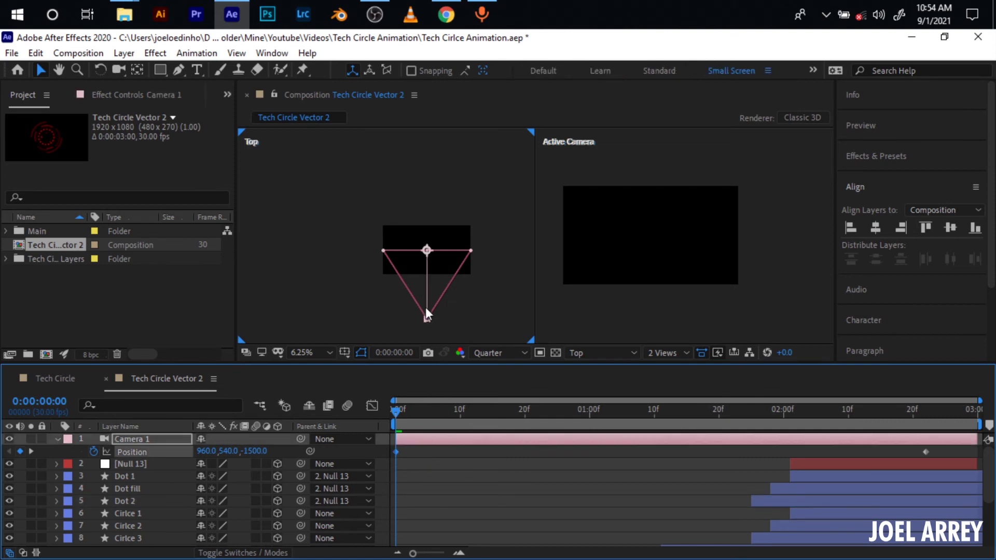
{"action": "left_click_drag", "start_coordinate": [426, 315], "coordinate": [427, 240]}
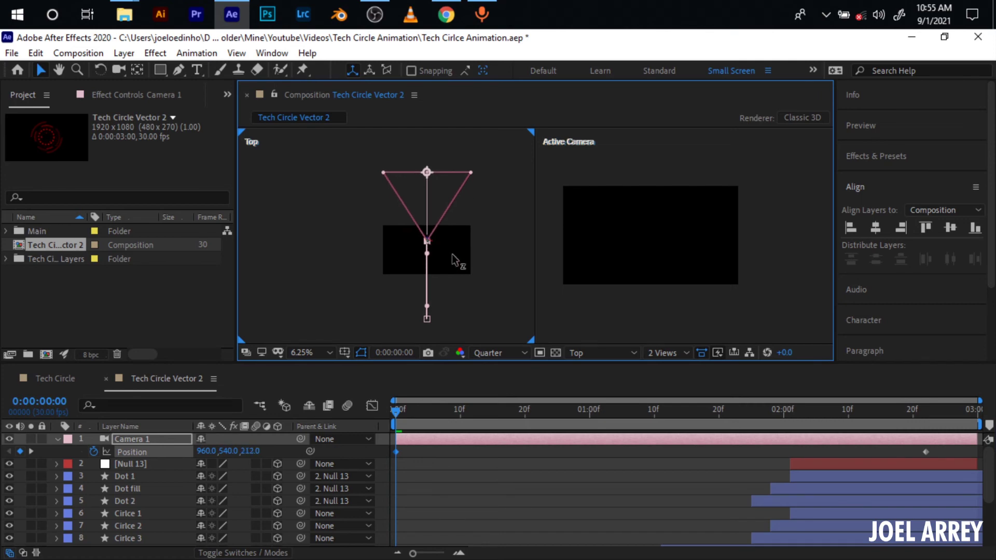
Apply Easy Ease to both Camera 1 position keyframes and preview the animation
{"action": "key", "text": "k"}
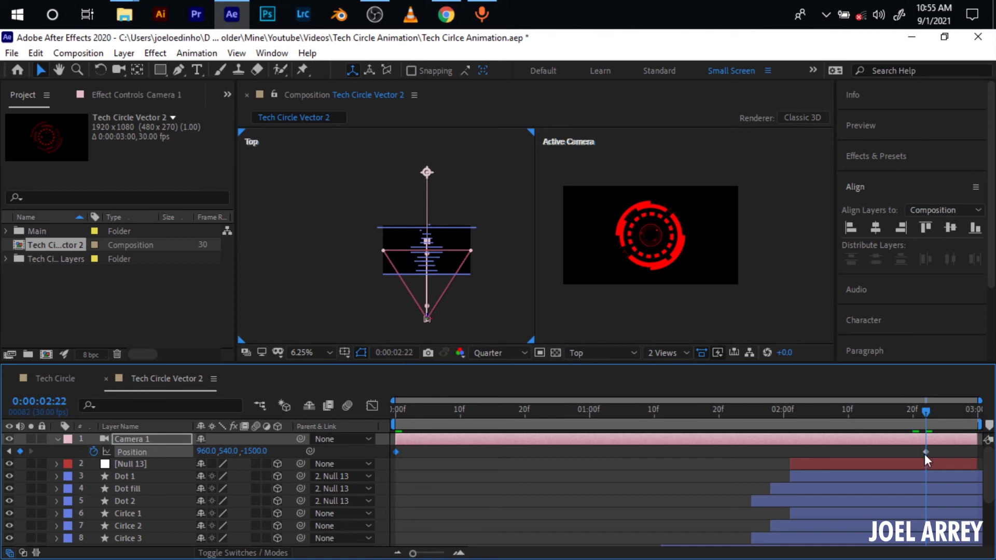
{"action": "left_click_drag", "start_coordinate": [814, 411], "coordinate": [398, 442]}
{"action": "left_click_drag", "start_coordinate": [954, 445], "coordinate": [393, 450]}
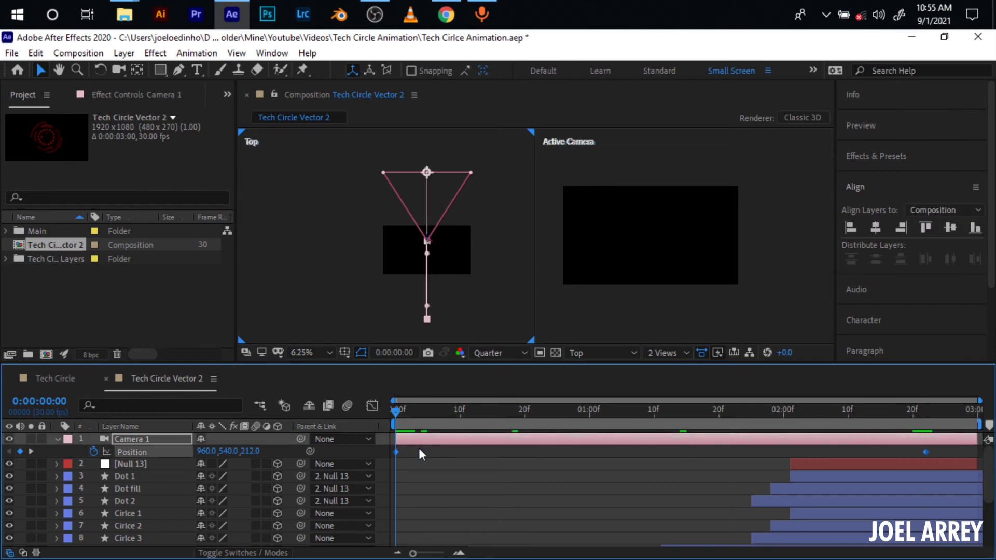
{"action": "left_click", "coordinate": [425, 472]}
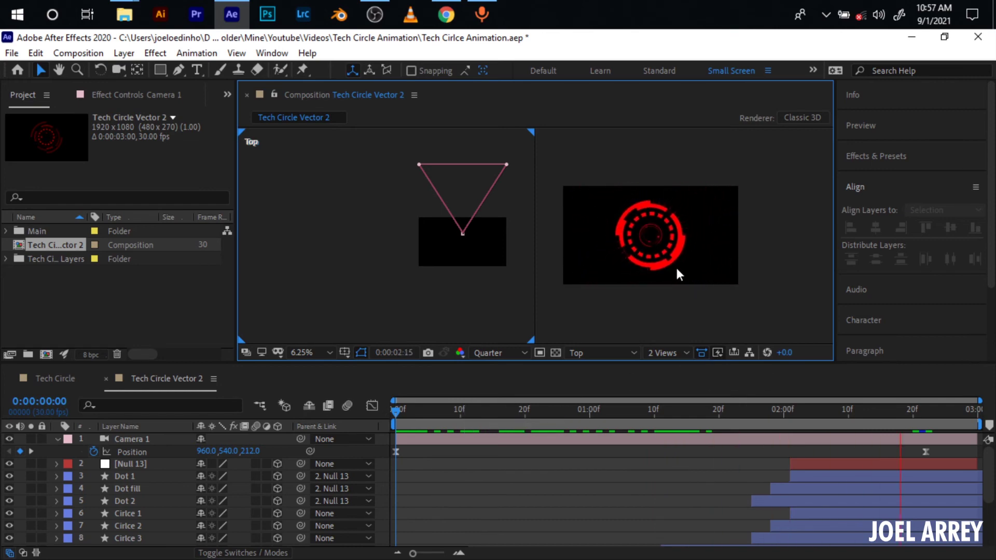
Bend the start of Camera 1's motion path to one side with the first position keyframe's handle in the Top view
{"action": "left_click", "coordinate": [401, 410]}
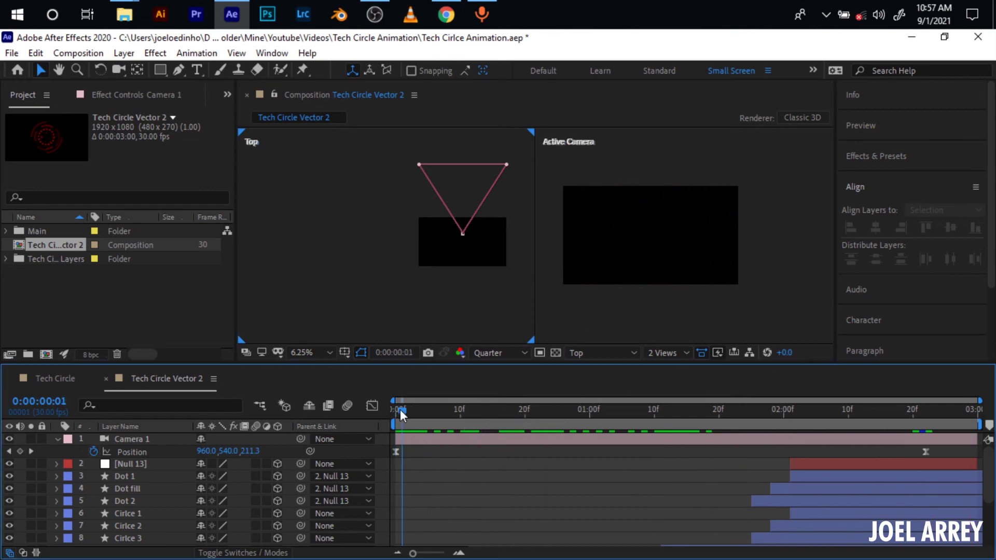
{"action": "left_click", "coordinate": [423, 441]}
{"action": "left_click", "coordinate": [463, 311]}
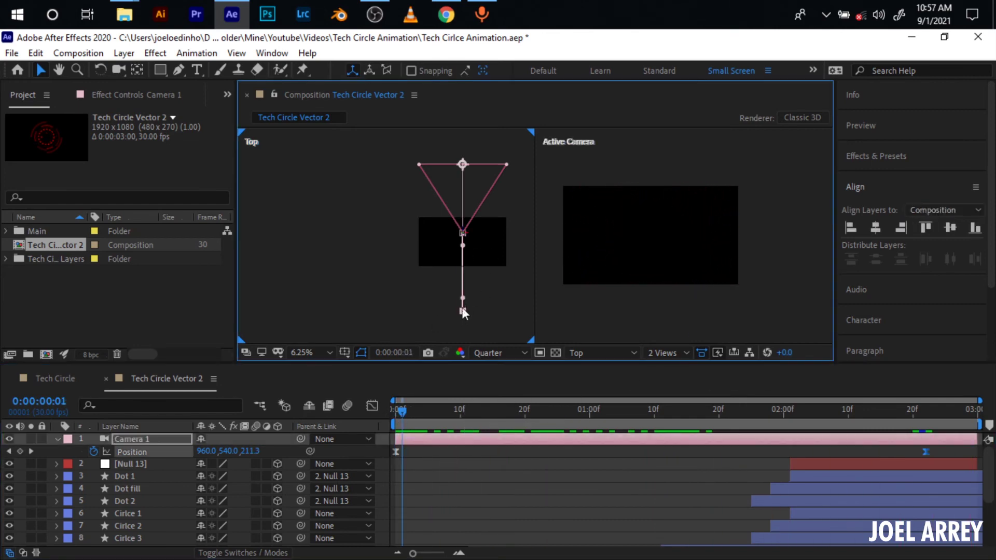
{"action": "left_click_drag", "start_coordinate": [462, 246], "coordinate": [434, 266]}
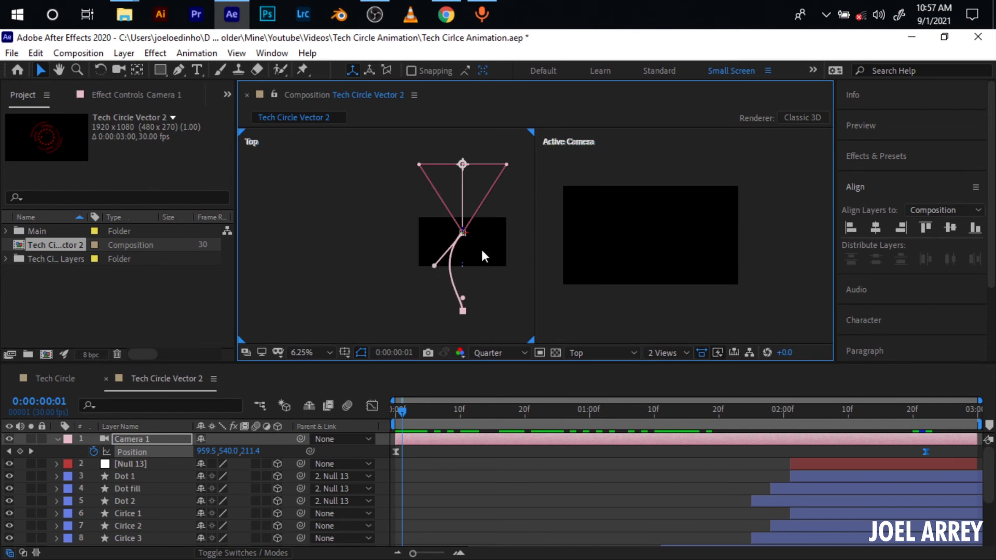
{"action": "scroll", "coordinate": [456, 258], "scroll_direction": "up", "scroll_amount": 2}
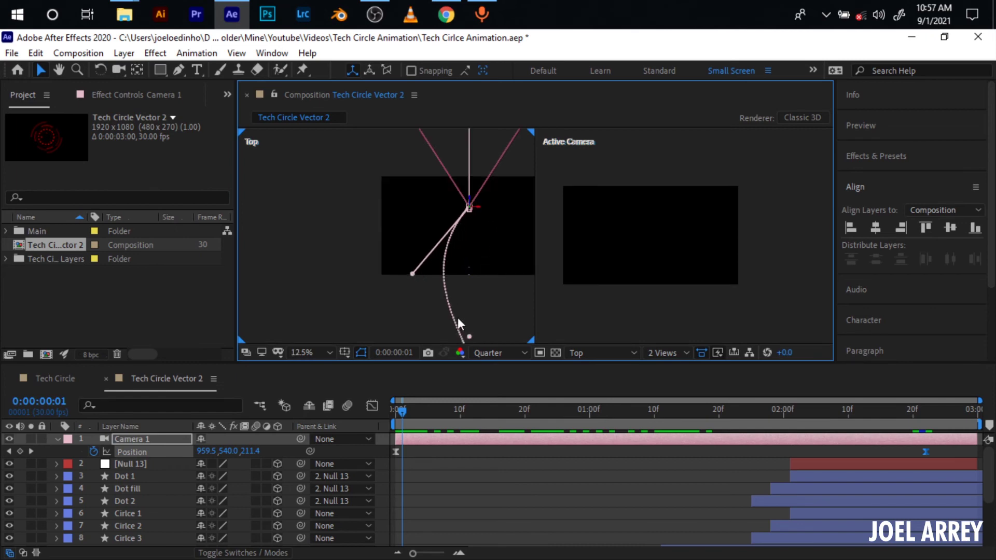
{"action": "scroll", "coordinate": [457, 318], "scroll_direction": "down", "scroll_amount": 2}
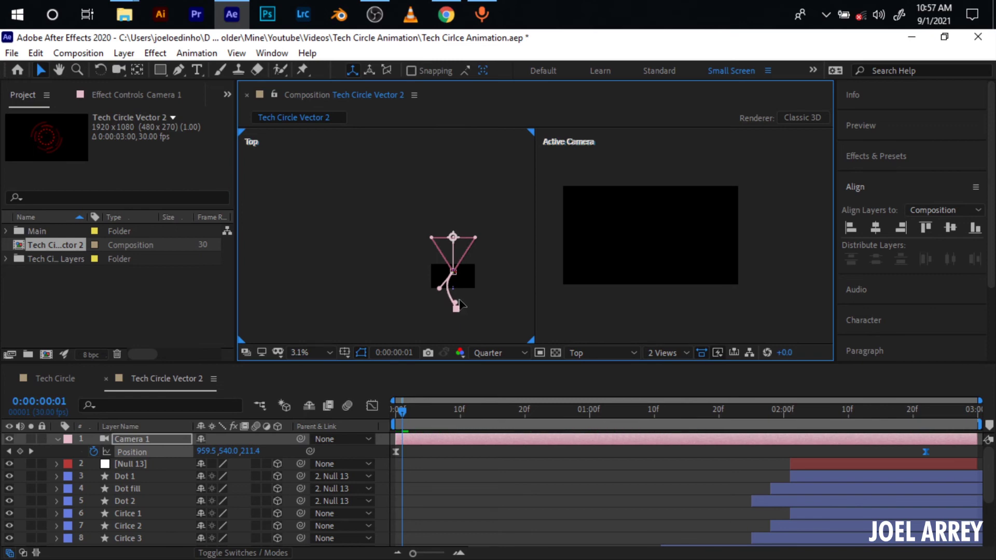
{"action": "scroll", "coordinate": [457, 305], "scroll_direction": "up", "scroll_amount": 2}
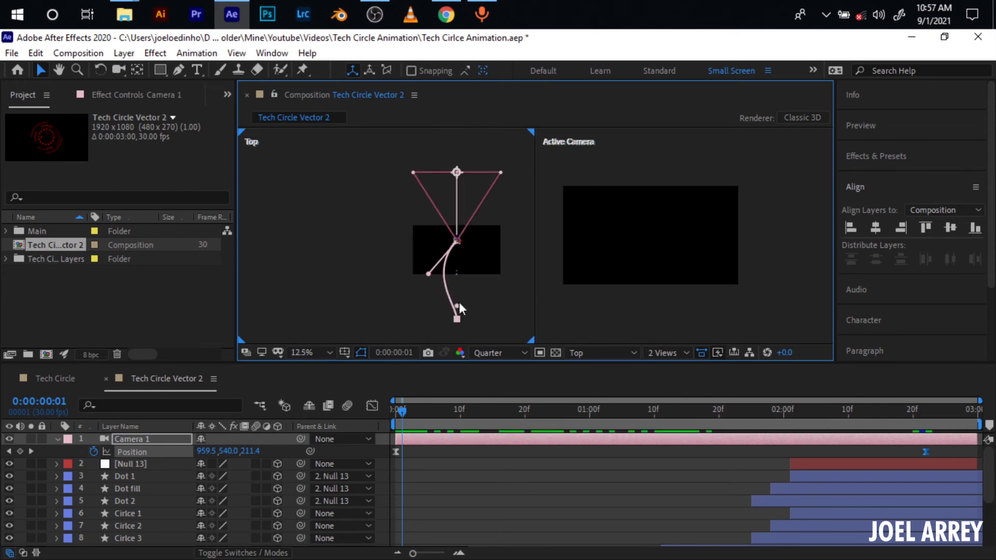
Curve the path's end to the opposite side, extend both handles into a wider S-curve, and return to 0:00:00:00
{"action": "left_click_drag", "start_coordinate": [465, 307], "coordinate": [506, 269]}
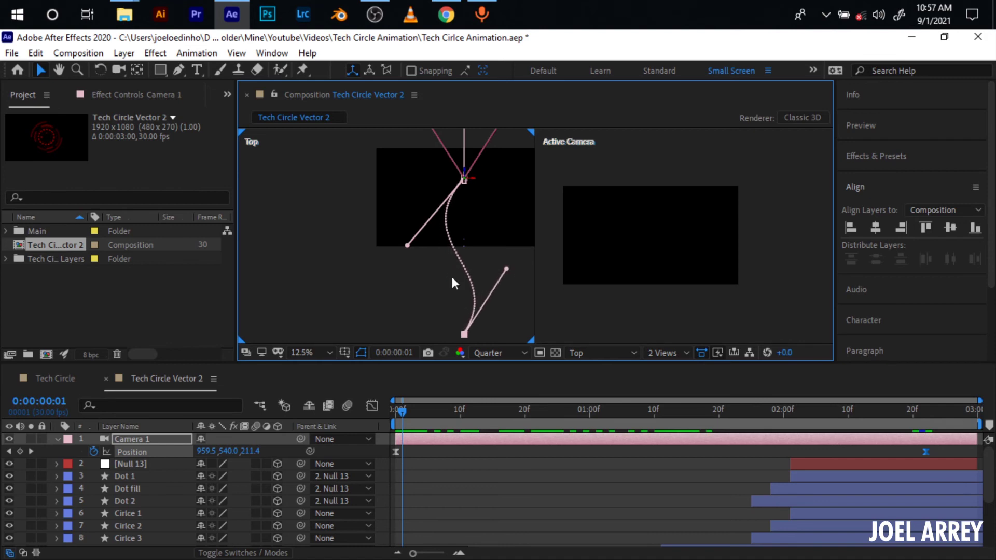
{"action": "left_click_drag", "start_coordinate": [408, 246], "coordinate": [387, 261]}
{"action": "left_click_drag", "start_coordinate": [506, 268], "coordinate": [524, 260]}
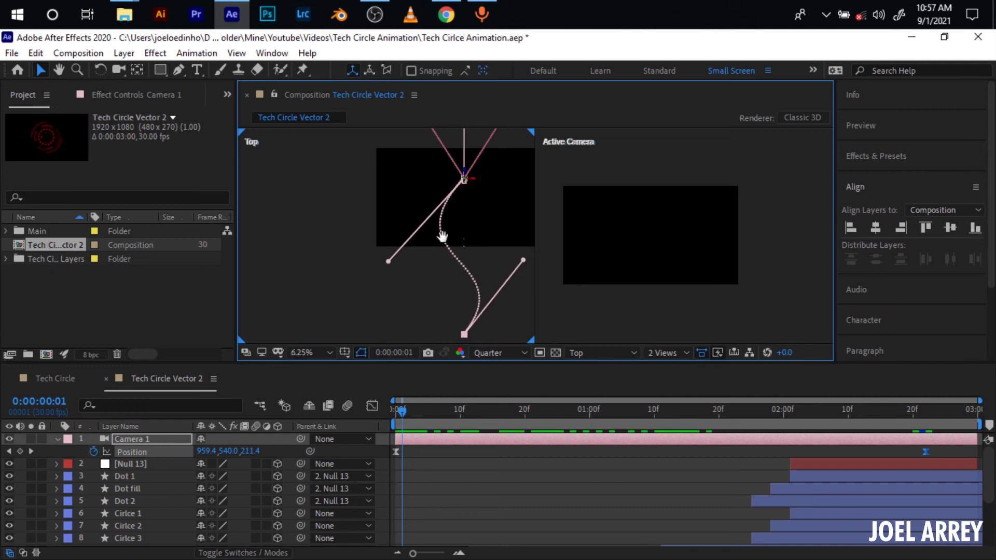
{"action": "left_click_drag", "start_coordinate": [402, 411], "coordinate": [383, 415]}
{"action": "key", "text": "v"}
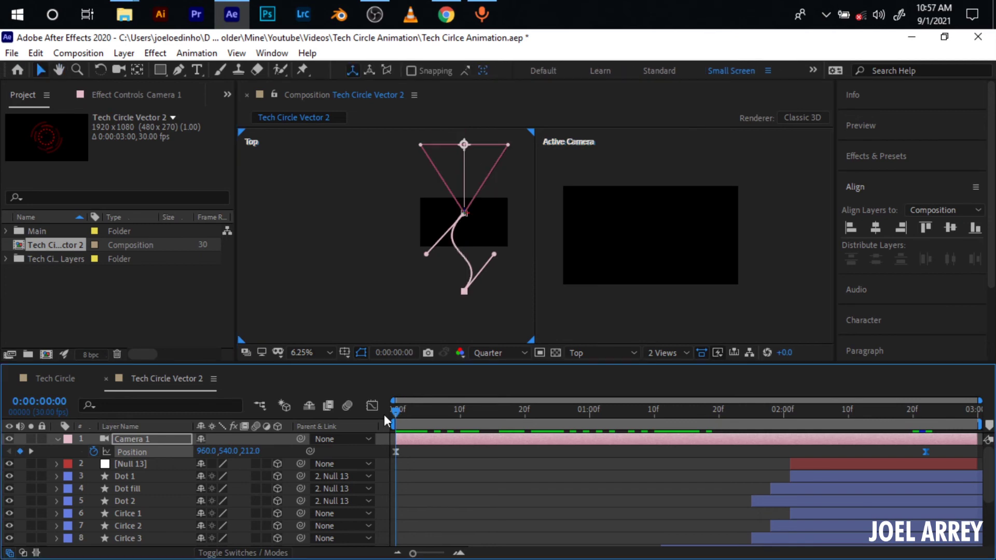
Preview the camera animation from 0:00:00:00 and deselect Camera 1's position keyframes
{"action": "key", "text": "space"}
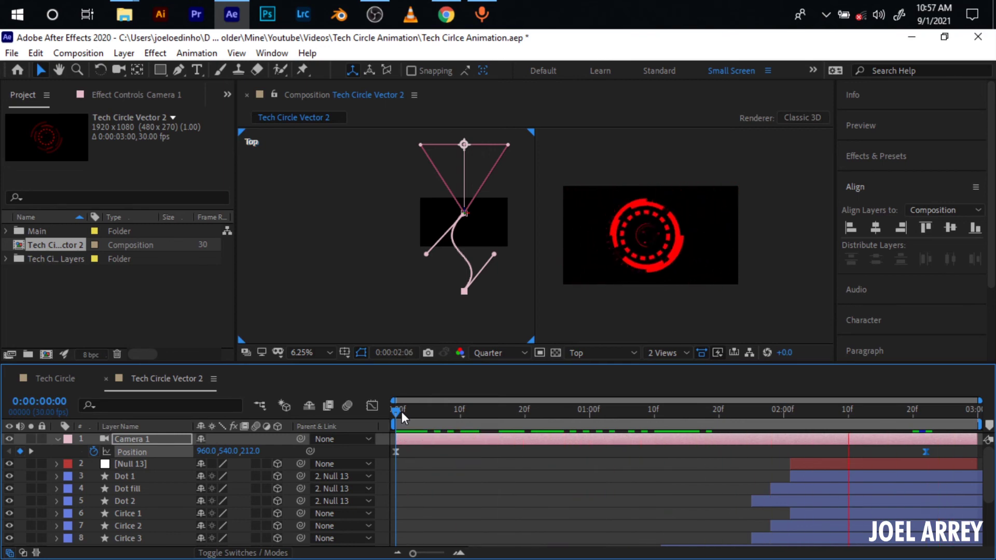
{"action": "left_click", "coordinate": [394, 412]}
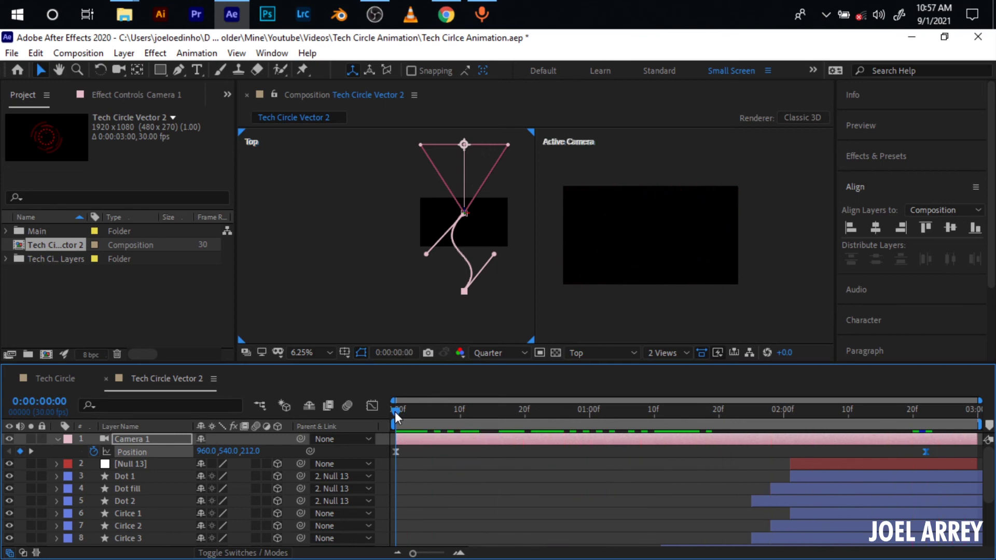
{"action": "left_click", "coordinate": [428, 444]}
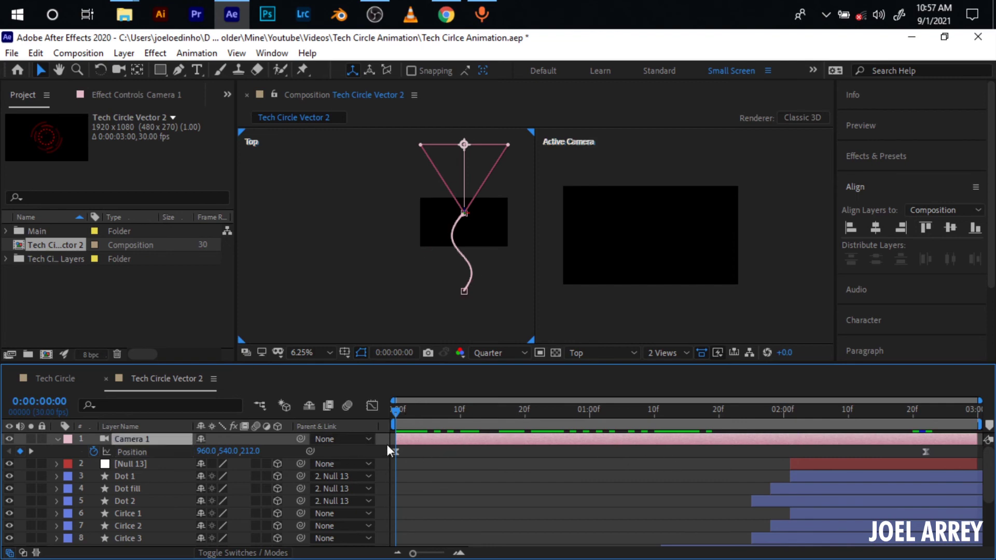
Create a new composition named Tech Circle with the existing settings and switch its viewer to 1 View
{"action": "right_click", "coordinate": [90, 297]}
{"action": "left_click", "coordinate": [142, 305]}
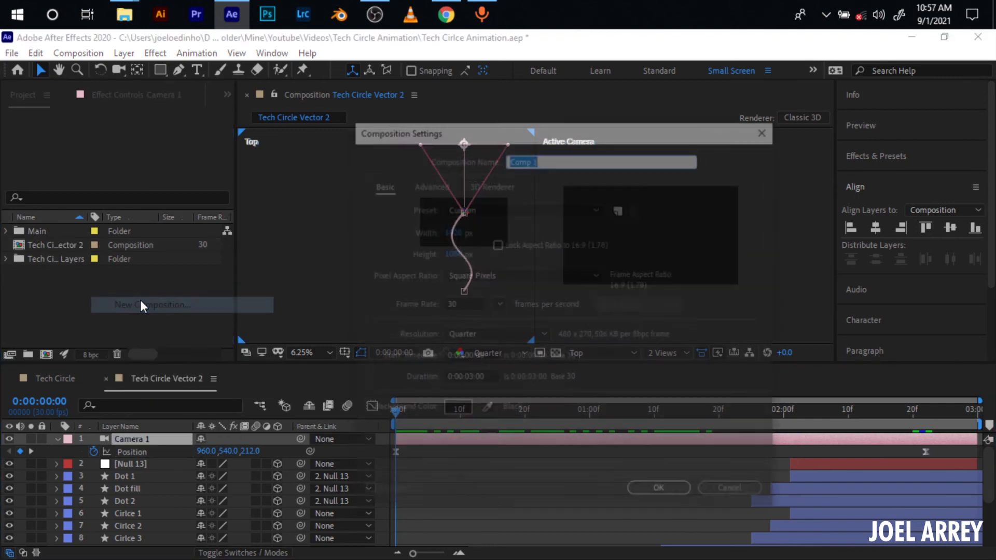
{"action": "type", "text": "TEc"}
{"action": "key", "text": "ctrl+a"}
{"action": "type", "text": "Tech"}
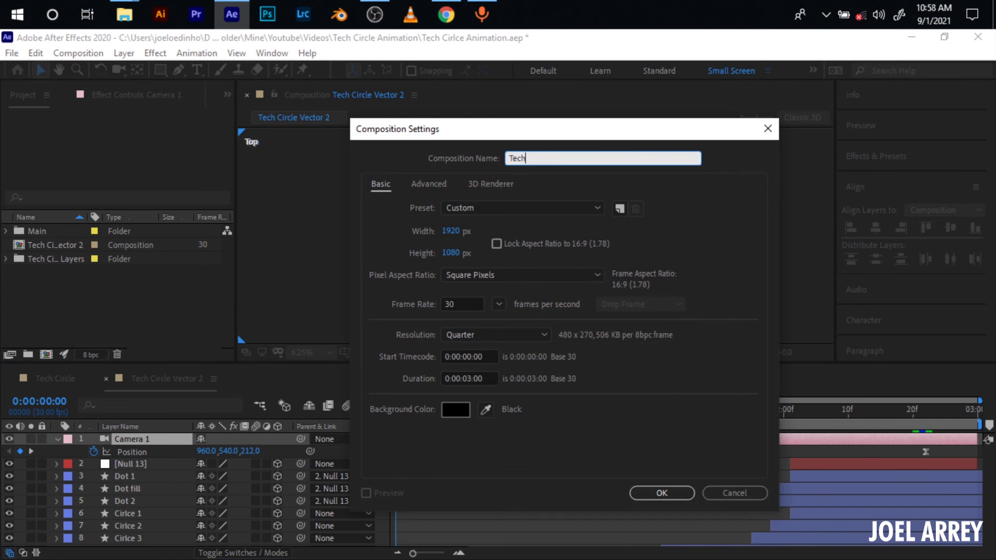
{"action": "type", "text": " Circkle"}
{"action": "key", "text": "Return"}
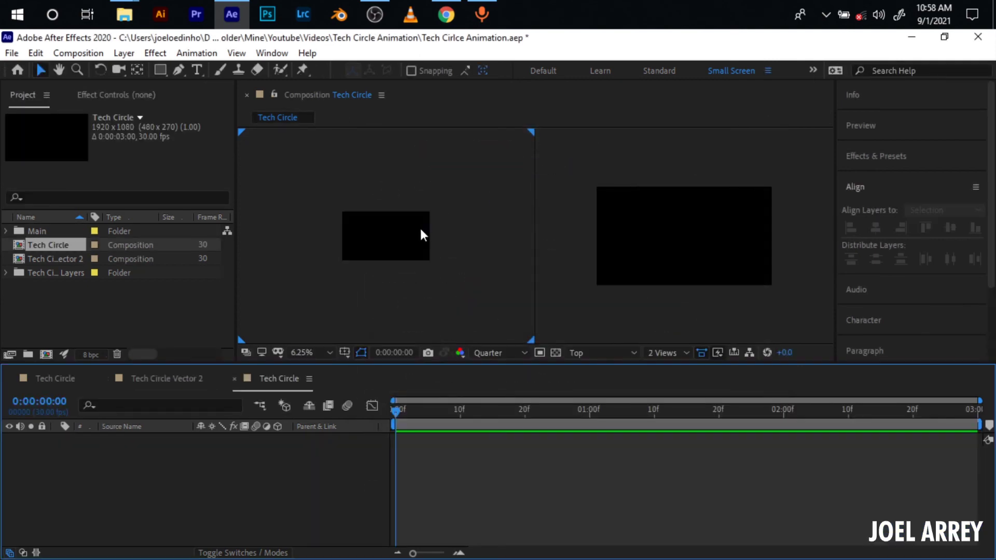
{"action": "left_click", "coordinate": [667, 353]}
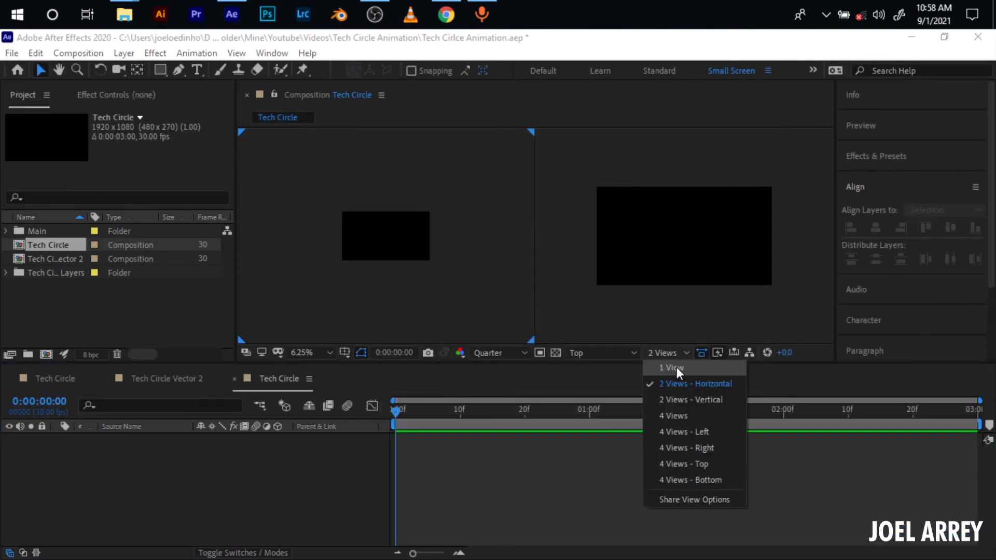
{"action": "left_click", "coordinate": [676, 368]}
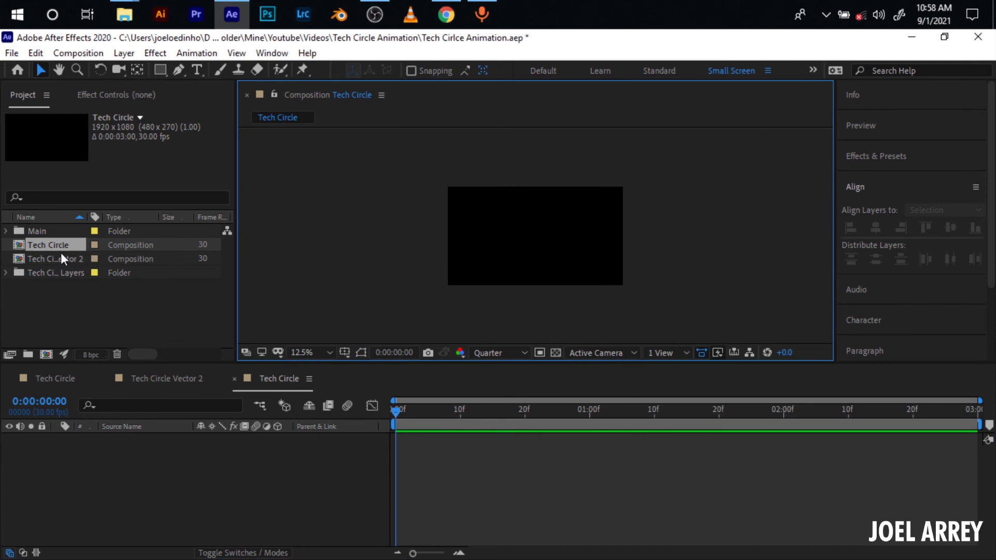
Add the Tech Circle Vector 2 composition to the new timeline as a 3D layer and reveal its rotation properties
{"action": "left_click_drag", "start_coordinate": [55, 259], "coordinate": [217, 443]}
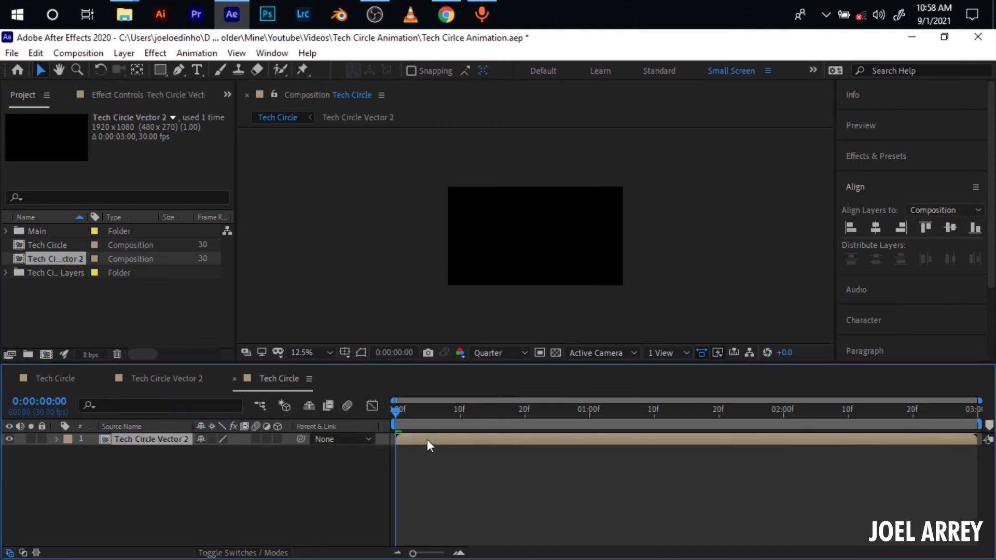
{"action": "left_click", "coordinate": [278, 439]}
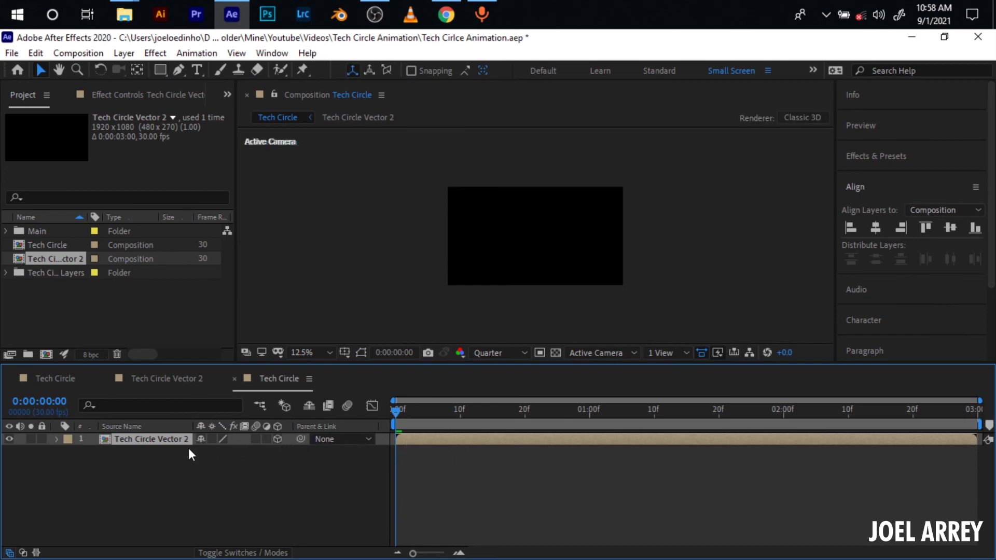
{"action": "key", "text": "r"}
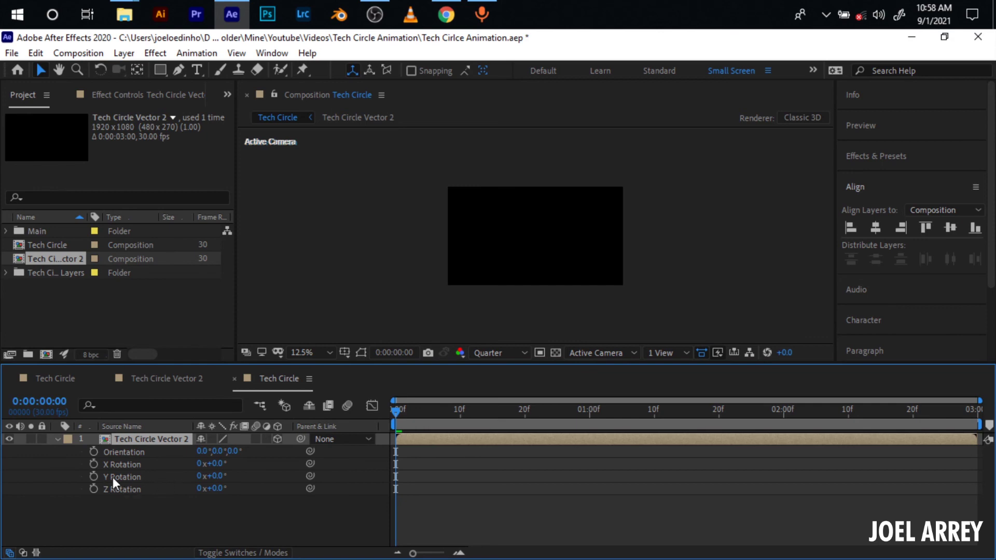
Keyframe the Tech Circle Vector 2 layer's Y Rotation from 90° at 0:00:00:00 to 0° at 0:00:02:20, and return to the start
{"action": "left_click", "coordinate": [94, 476]}
{"action": "left_click", "coordinate": [214, 477]}
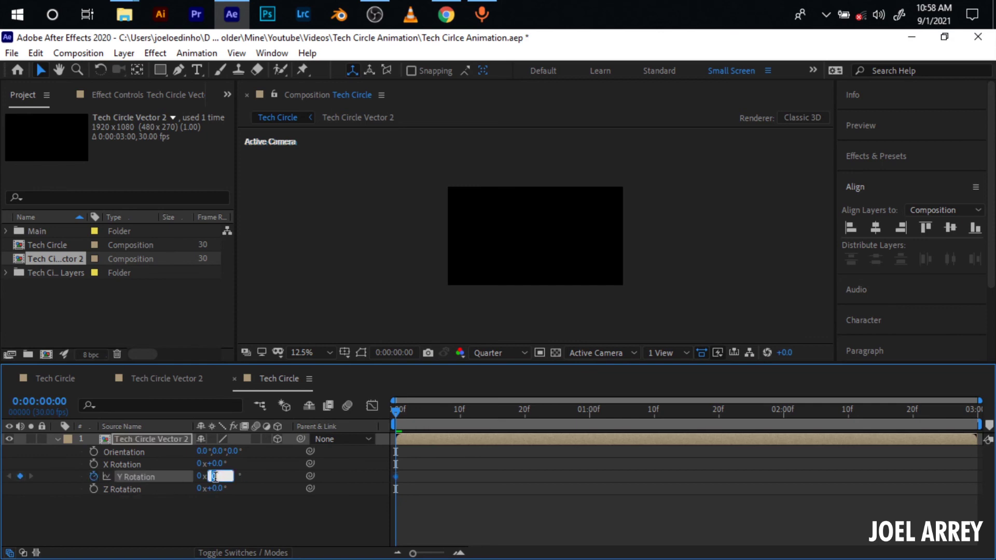
{"action": "type", "text": "90"}
{"action": "key", "text": "Return"}
{"action": "left_click_drag", "start_coordinate": [844, 427], "coordinate": [913, 418]}
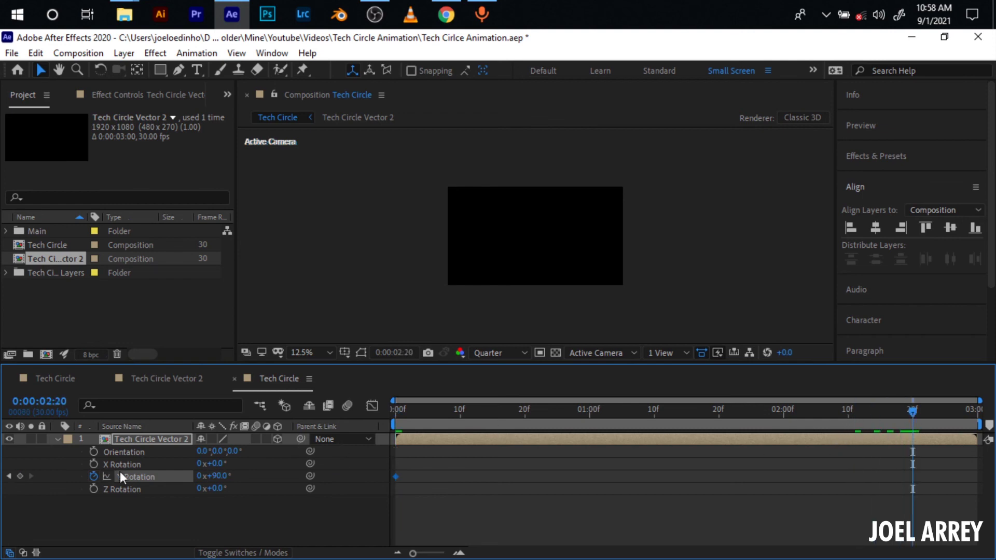
{"action": "left_click", "coordinate": [216, 476]}
{"action": "key", "text": "Return"}
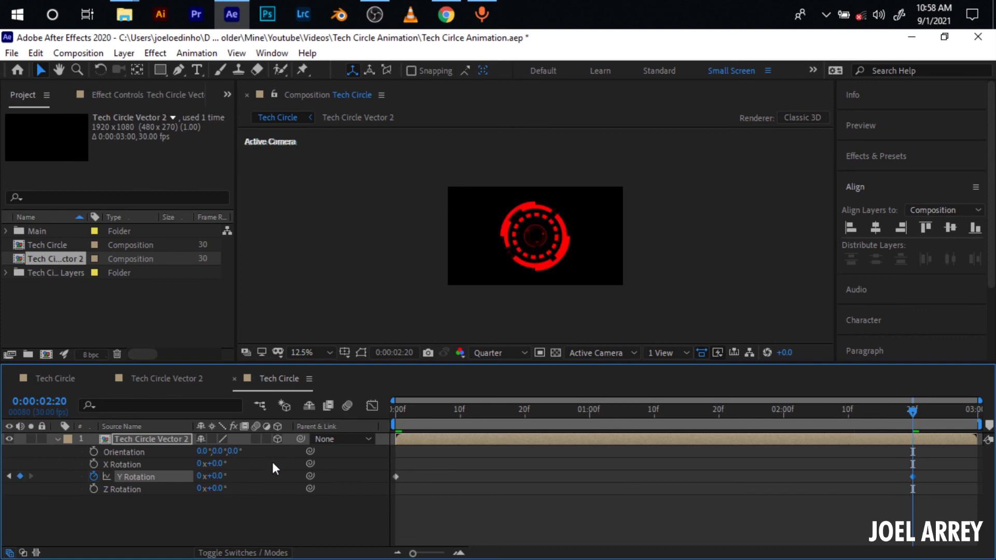
{"action": "left_click_drag", "start_coordinate": [449, 416], "coordinate": [376, 422]}
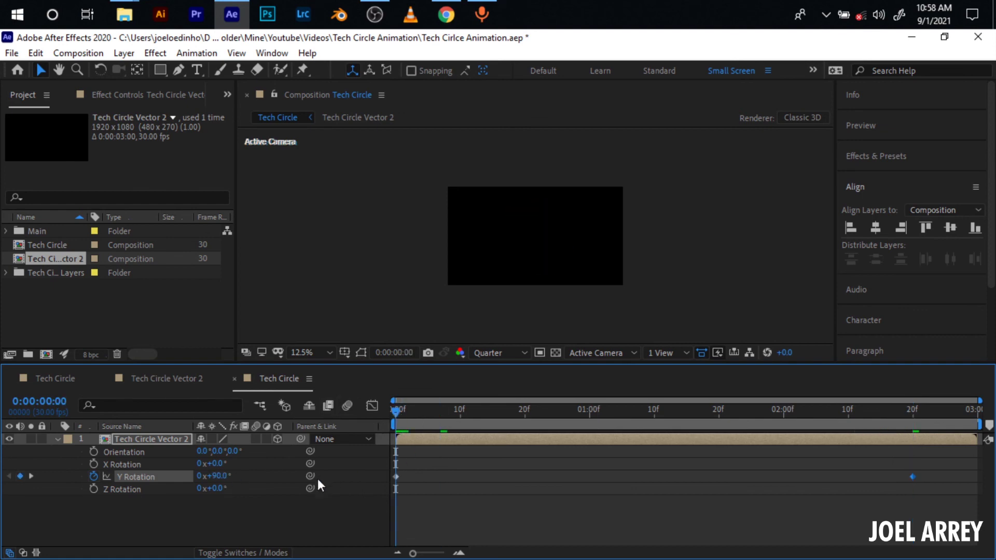
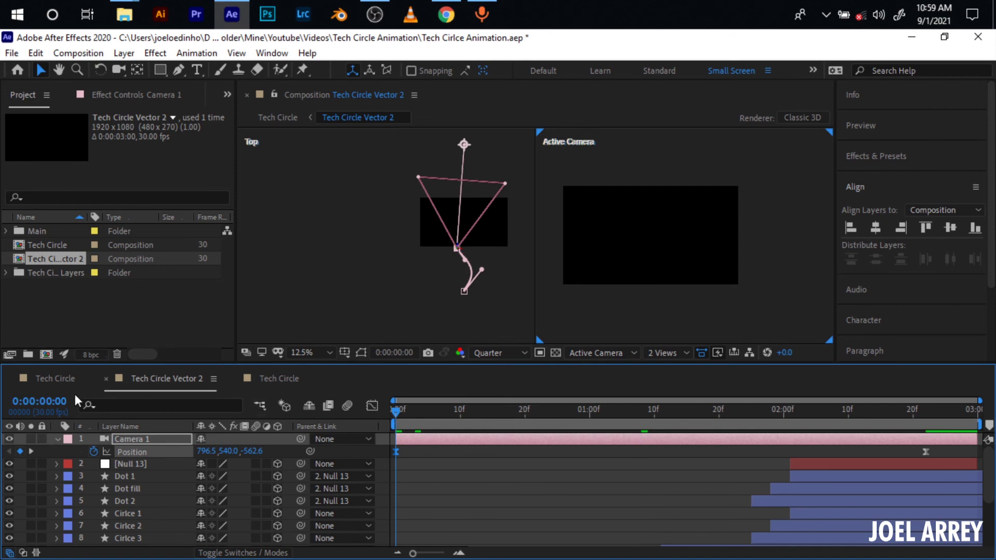
Preview the layer's Y rotation together with the camera move in the new Tech Circle composition
{"action": "left_click", "coordinate": [61, 378]}
{"action": "left_click", "coordinate": [280, 378]}
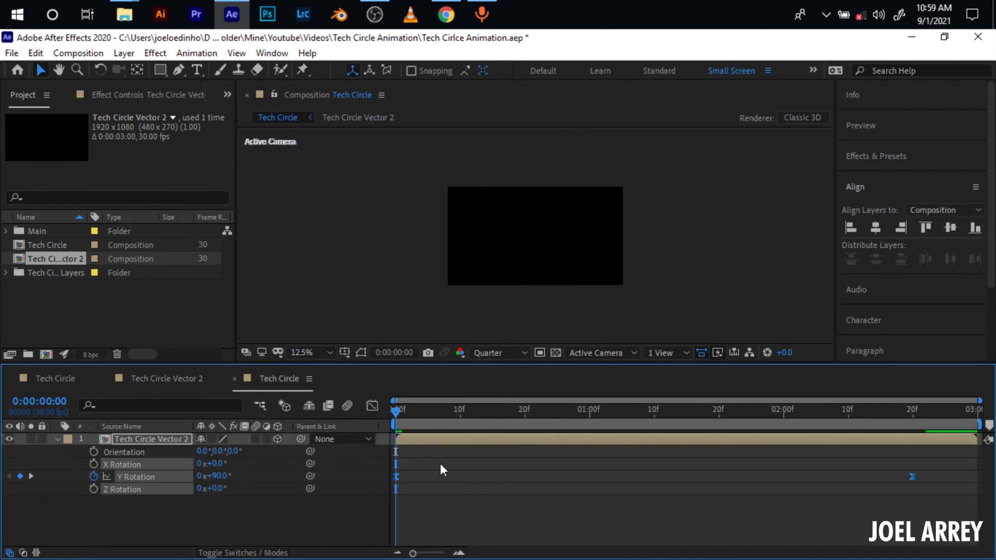
{"action": "key", "text": "space"}
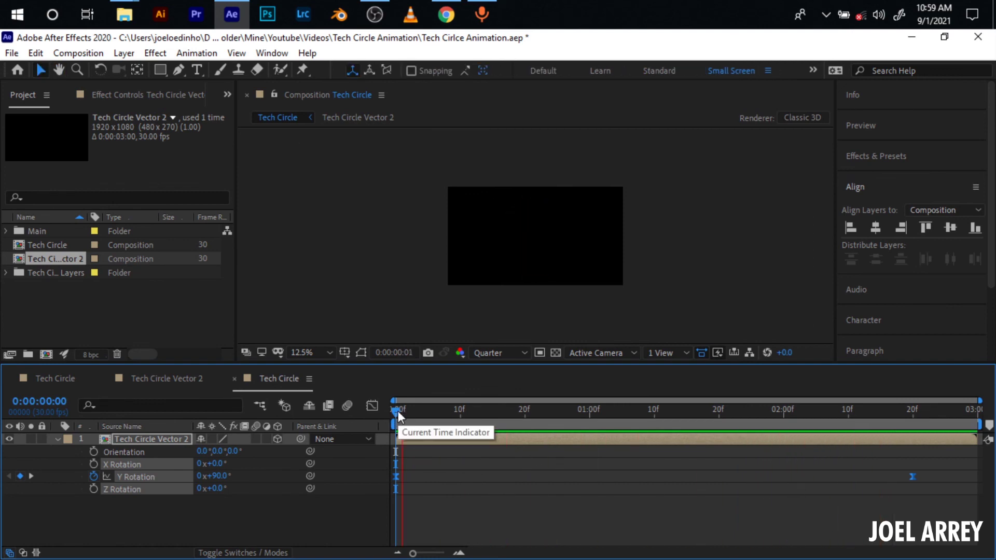
{"action": "scroll", "coordinate": [537, 222], "scroll_direction": "up", "scroll_amount": 1}
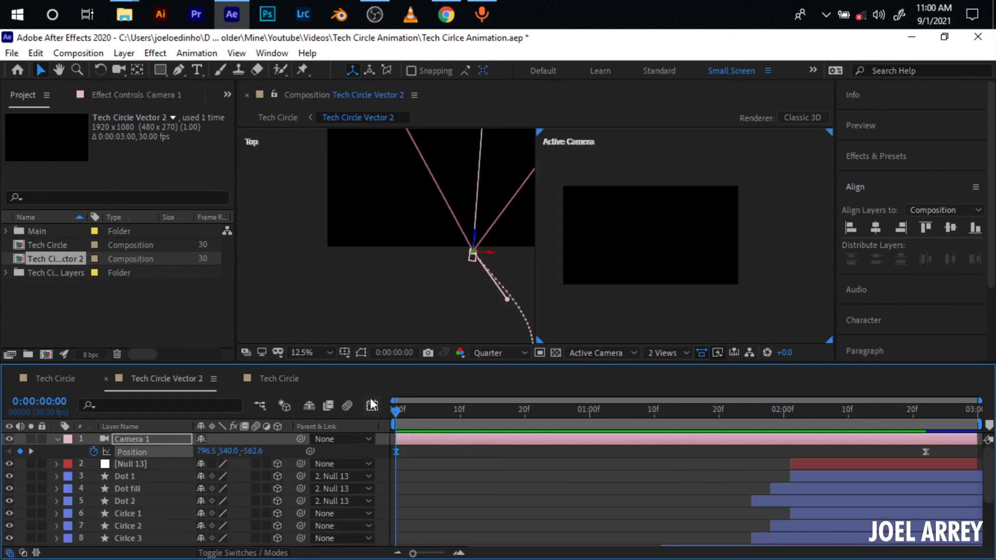
{"action": "left_click", "coordinate": [274, 377]}
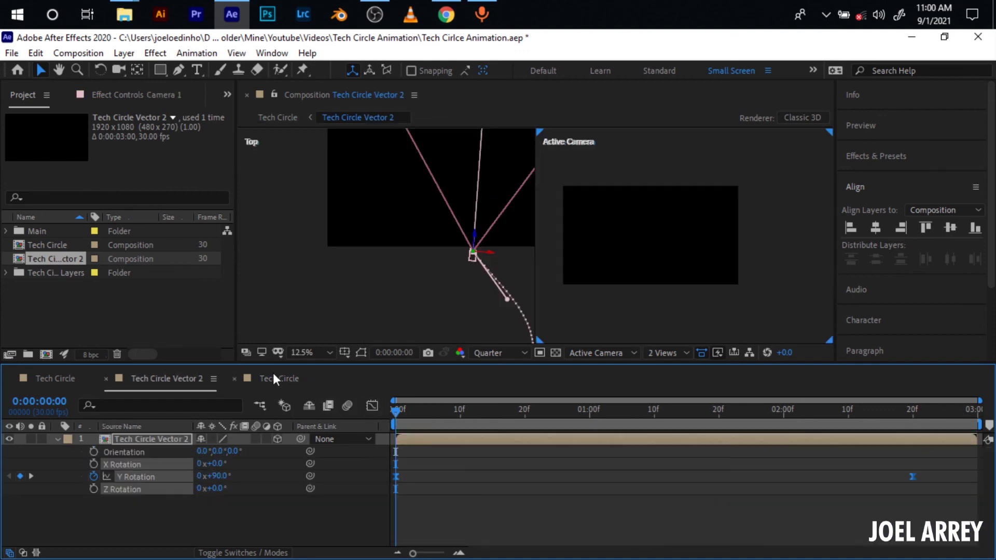
{"action": "left_click", "coordinate": [275, 379]}
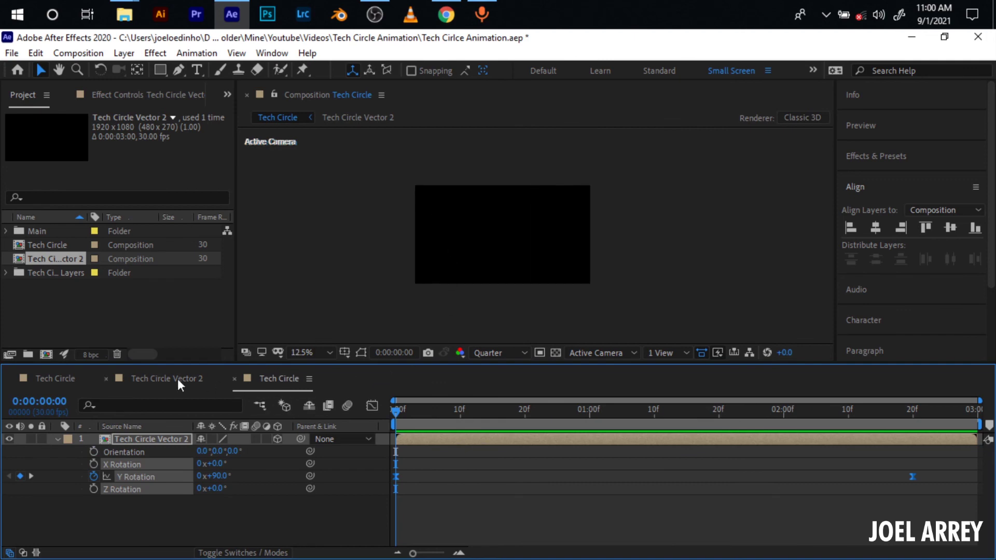
In Tech Circle Vector 2's Top view, pull Camera 1's motion path handles to opposite sides to form a wider S-curve
{"action": "left_click", "coordinate": [171, 379]}
{"action": "scroll", "coordinate": [493, 224], "scroll_direction": "down", "scroll_amount": 3}
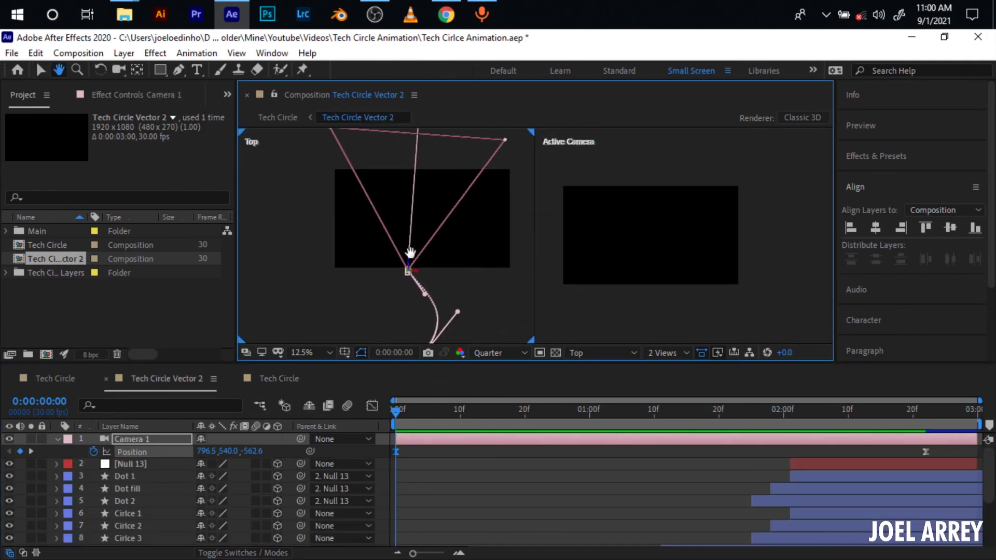
{"action": "scroll", "coordinate": [416, 284], "scroll_direction": "up", "scroll_amount": 1}
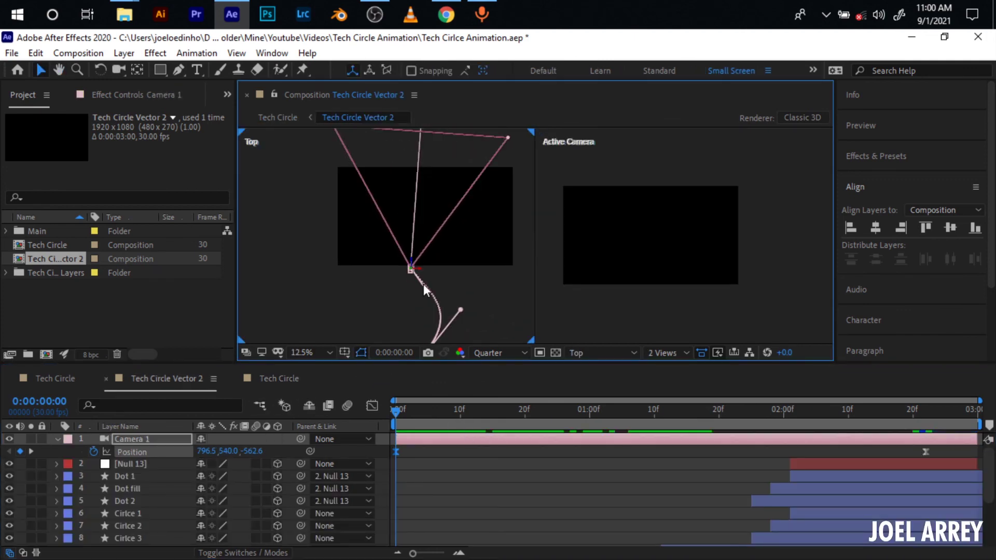
{"action": "left_click_drag", "start_coordinate": [411, 269], "coordinate": [358, 299]}
{"action": "mouse_move", "coordinate": [460, 312]}
{"action": "left_mouse_down"}
{"action": "mouse_move", "coordinate": [472, 326]}
{"action": "mouse_move", "coordinate": [466, 295]}
{"action": "mouse_move", "coordinate": [469, 305]}
{"action": "left_mouse_up"}
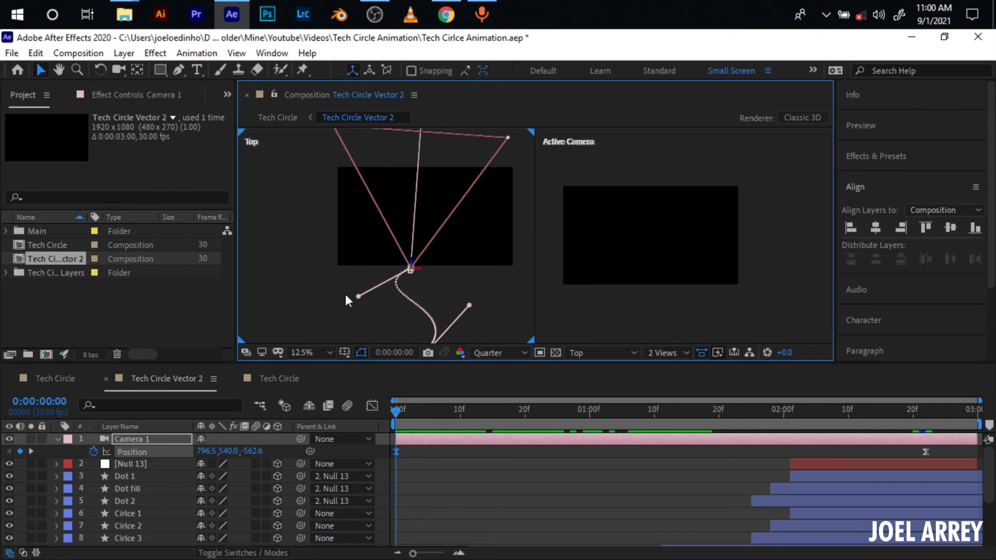
{"action": "left_click_drag", "start_coordinate": [358, 299], "coordinate": [354, 313]}
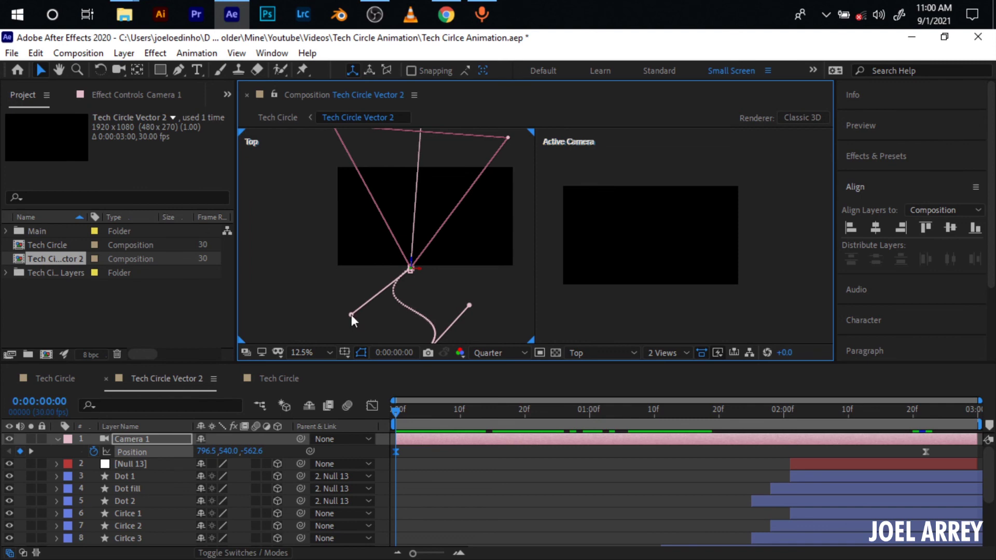
Preview the reshaped camera move in the new Tech Circle composition, deselecting the keyframes and enlarging the view to 25%
{"action": "left_click", "coordinate": [274, 380]}
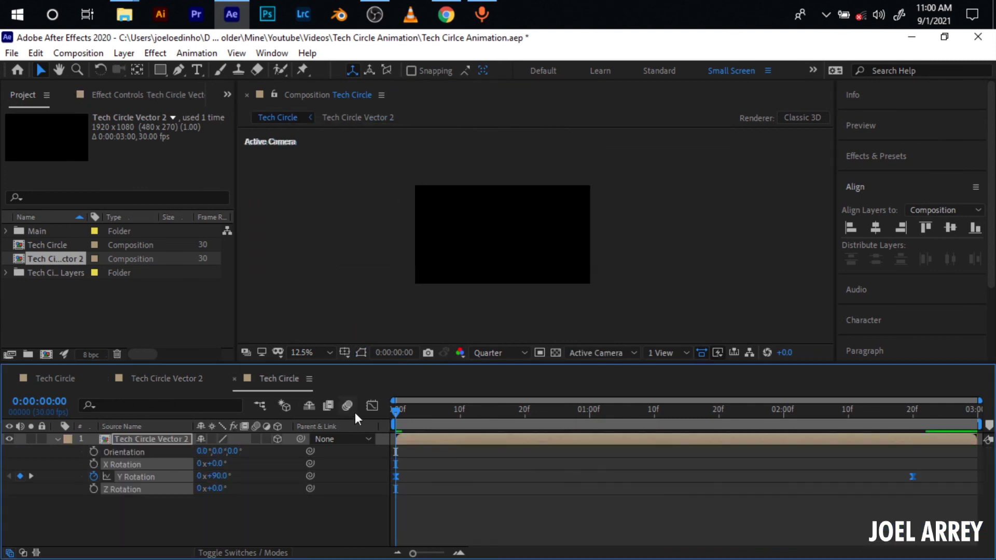
{"action": "key", "text": "space"}
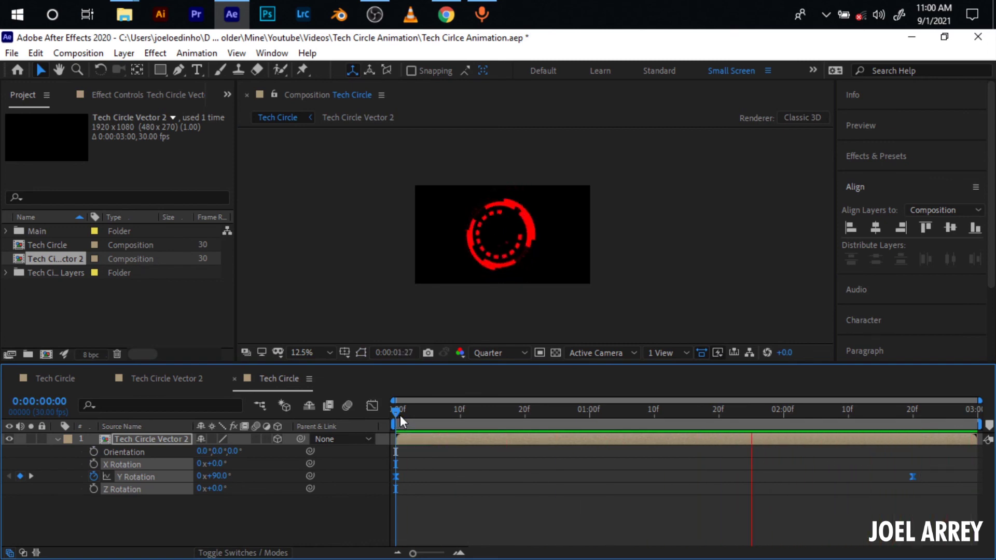
{"action": "left_click", "coordinate": [185, 506]}
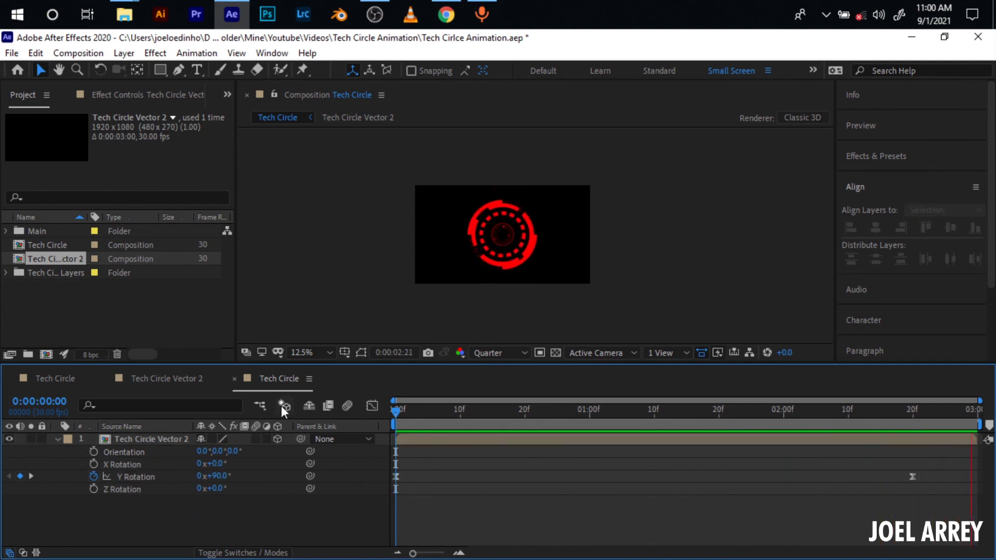
{"action": "scroll", "coordinate": [463, 241], "scroll_direction": "up", "scroll_amount": 1}
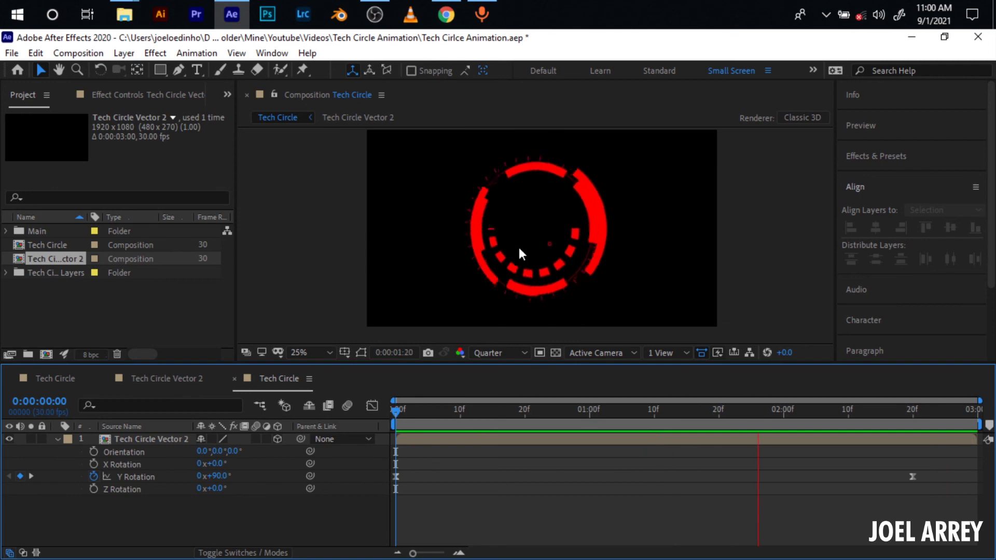